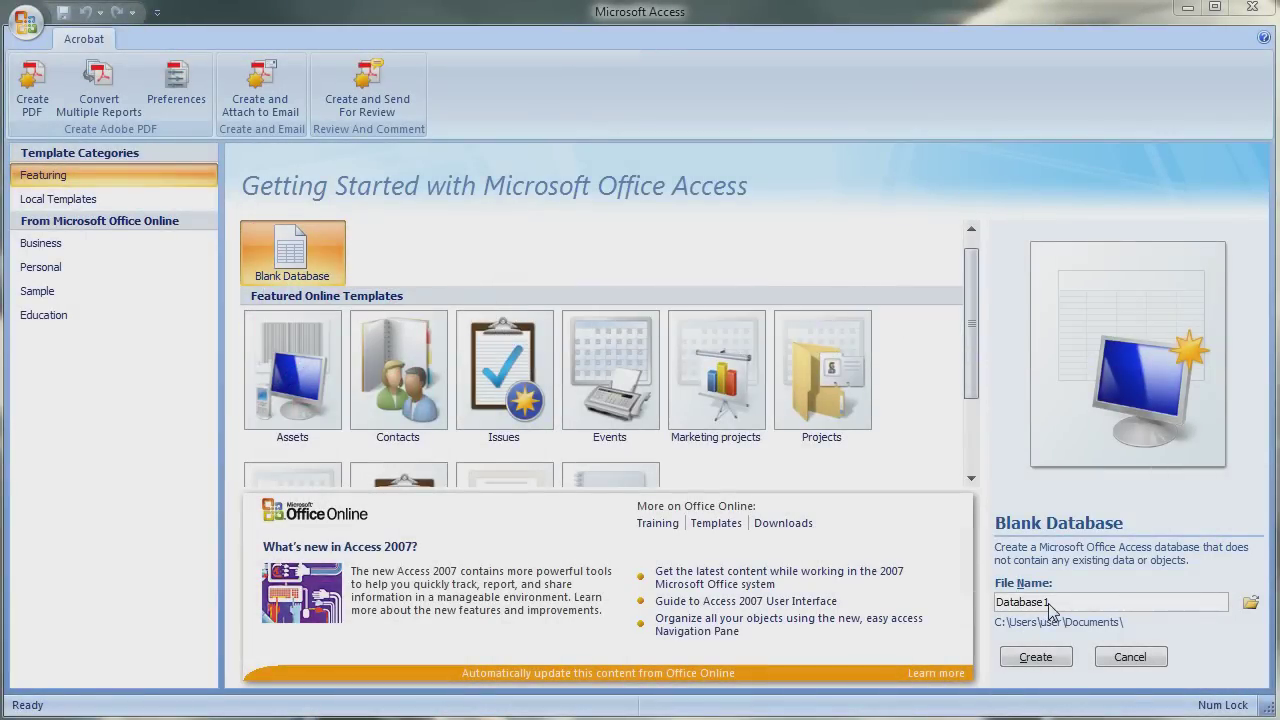
# Step: Create a blank database with the file name ContohDatabase
pyautogui.doubleClick(1047, 603)
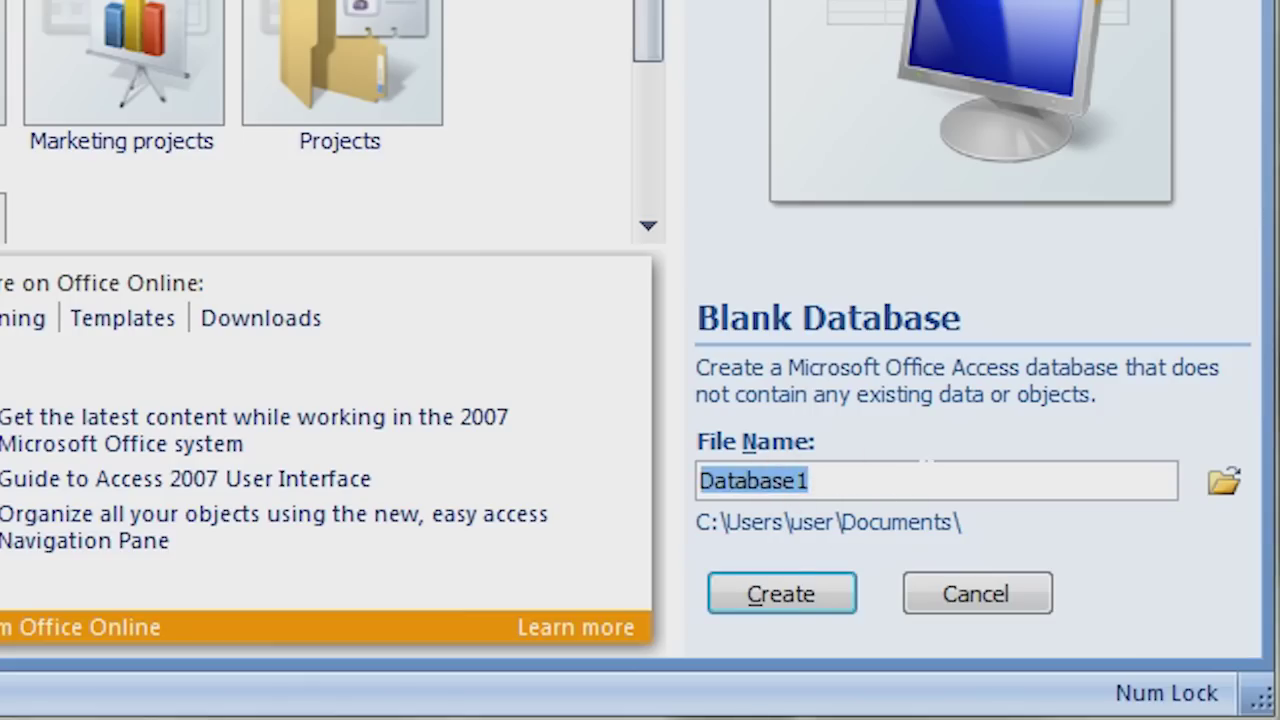
pyautogui.write('Cont')
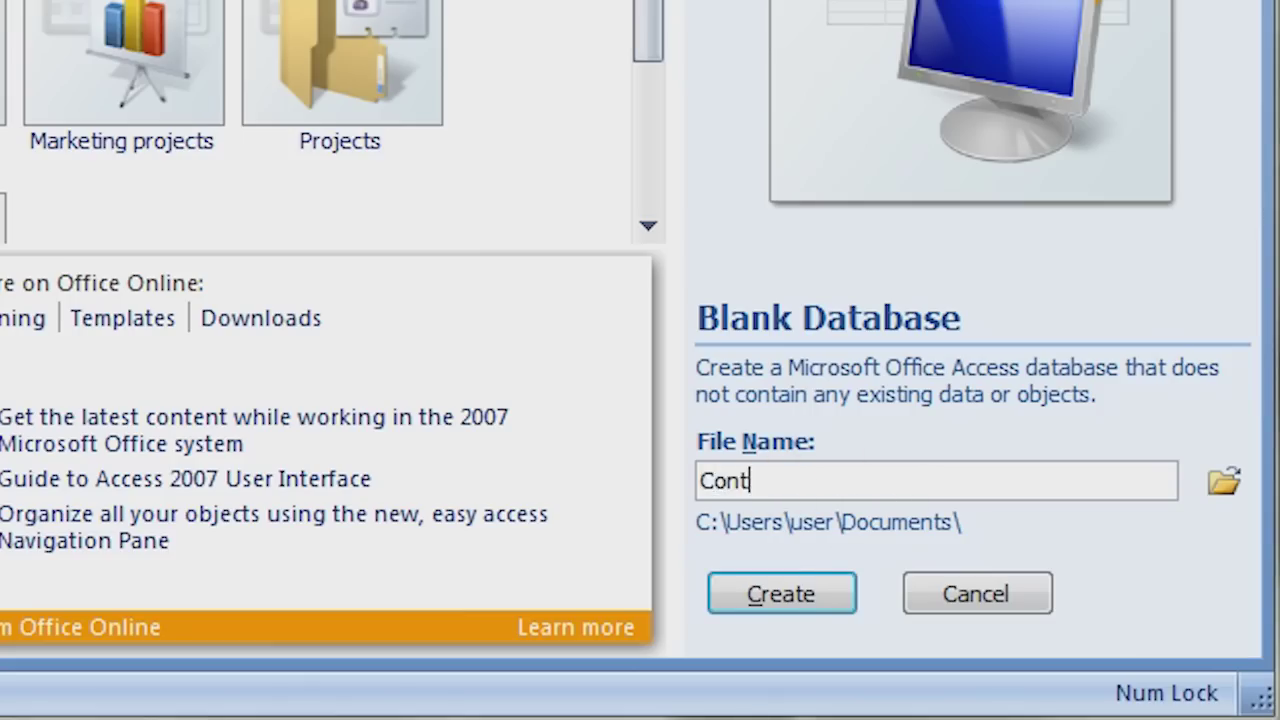
pyautogui.write('ohDatabase')
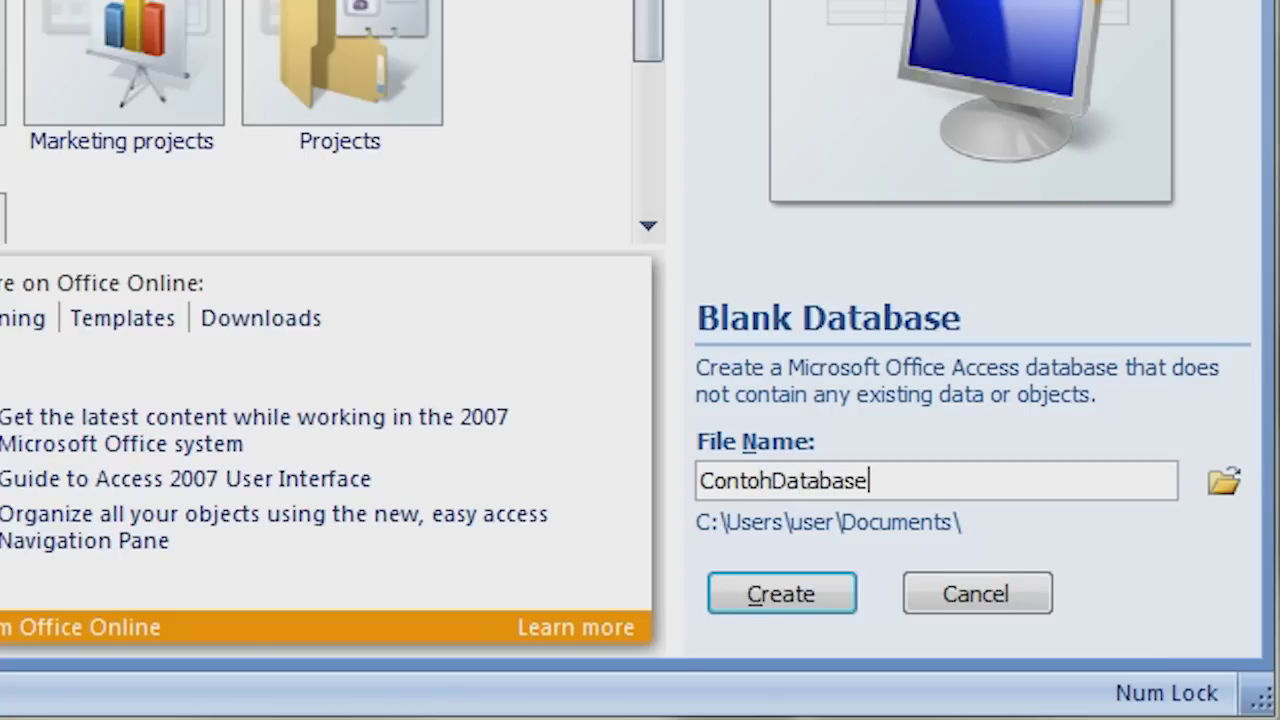
pyautogui.click(777, 600)
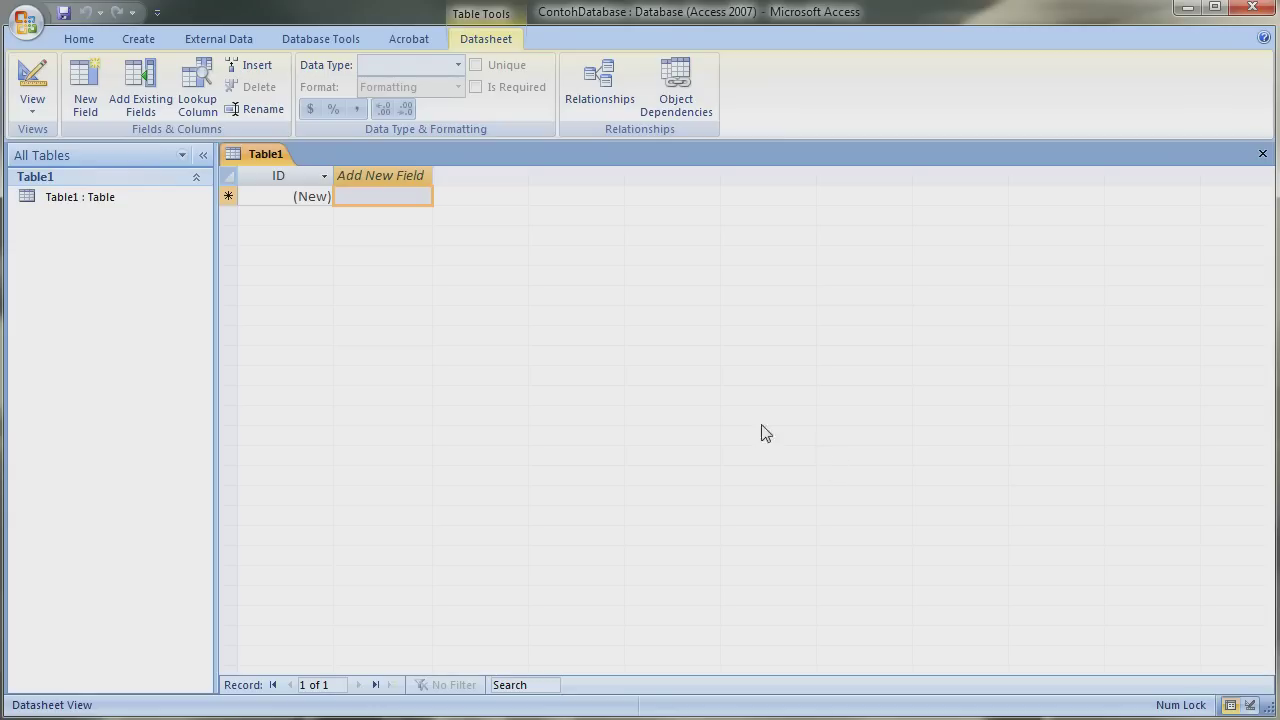
# Step: Switch the new table to Design View, saving it under the name ProdukTbl
pyautogui.click(43, 108)
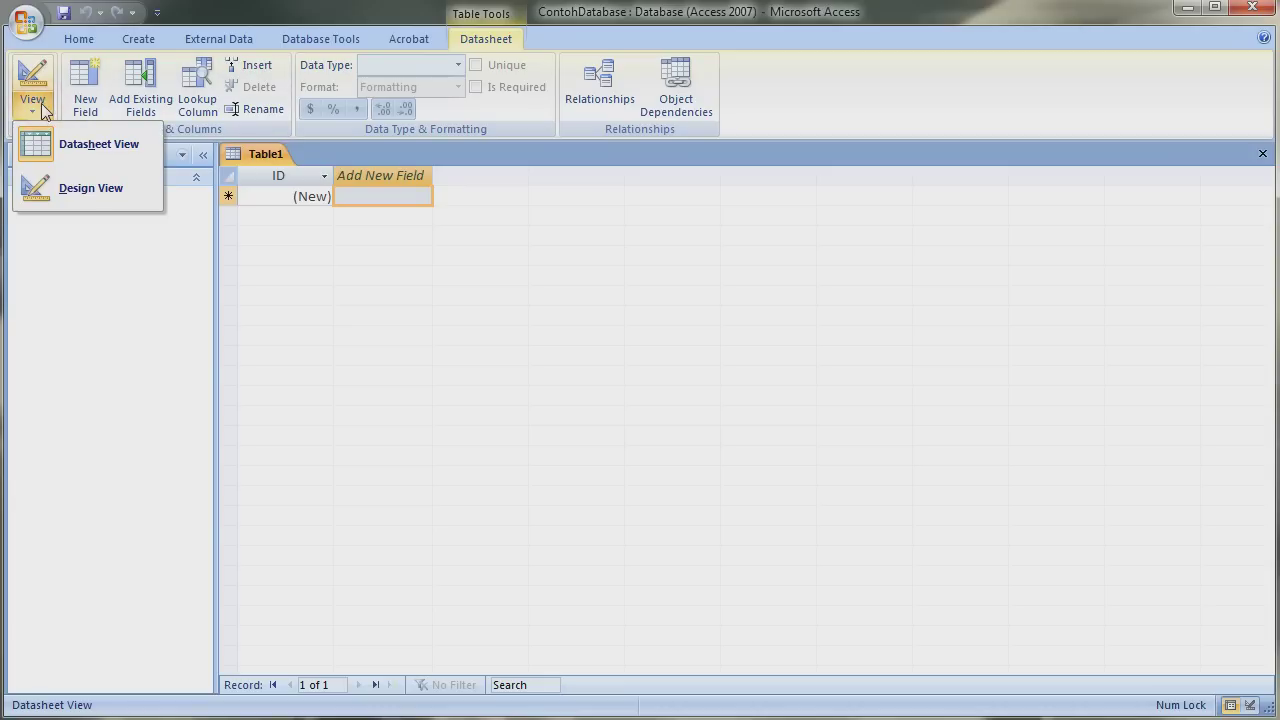
pyautogui.click(58, 208)
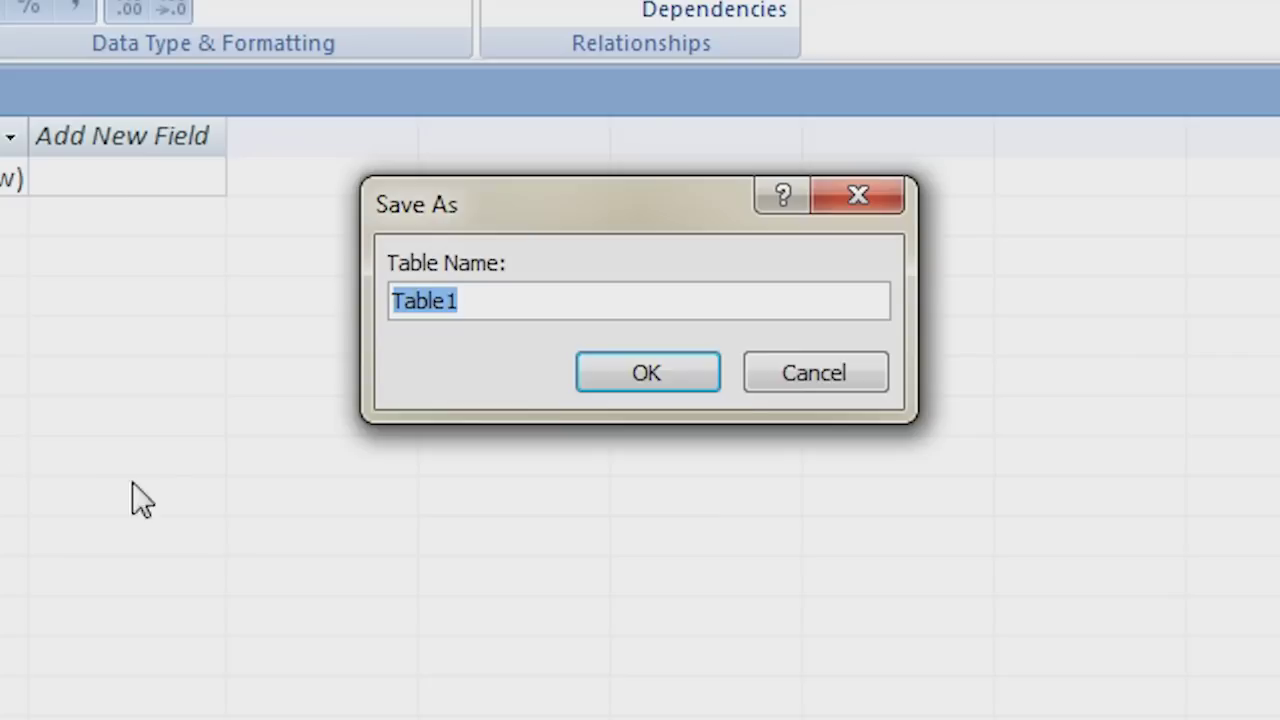
pyautogui.write('Produk')
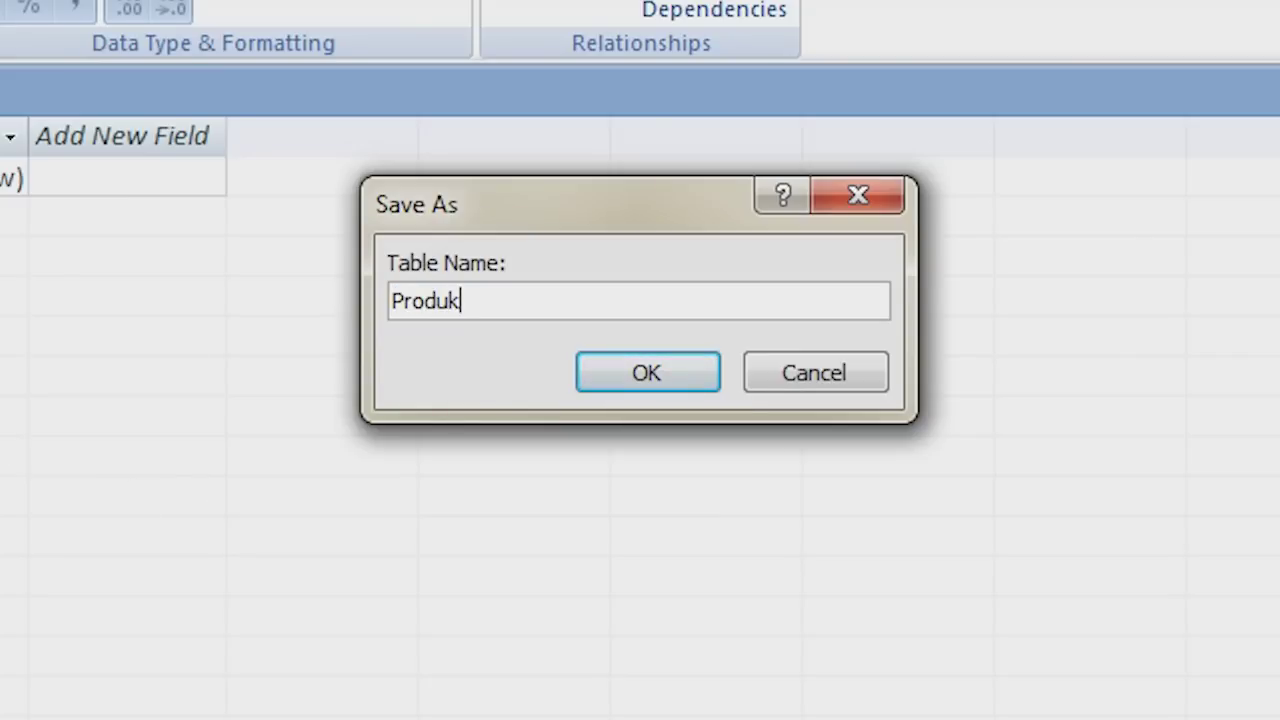
pyautogui.write('Tbl')
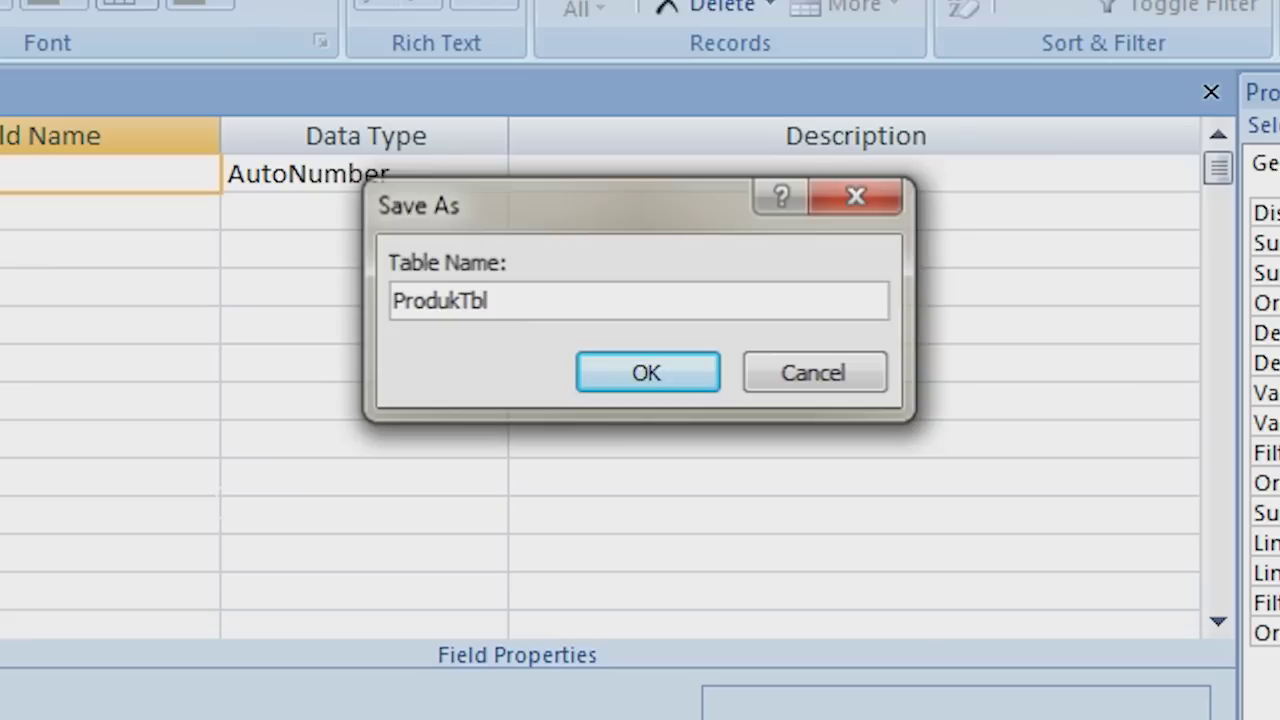
pyautogui.press('Return')
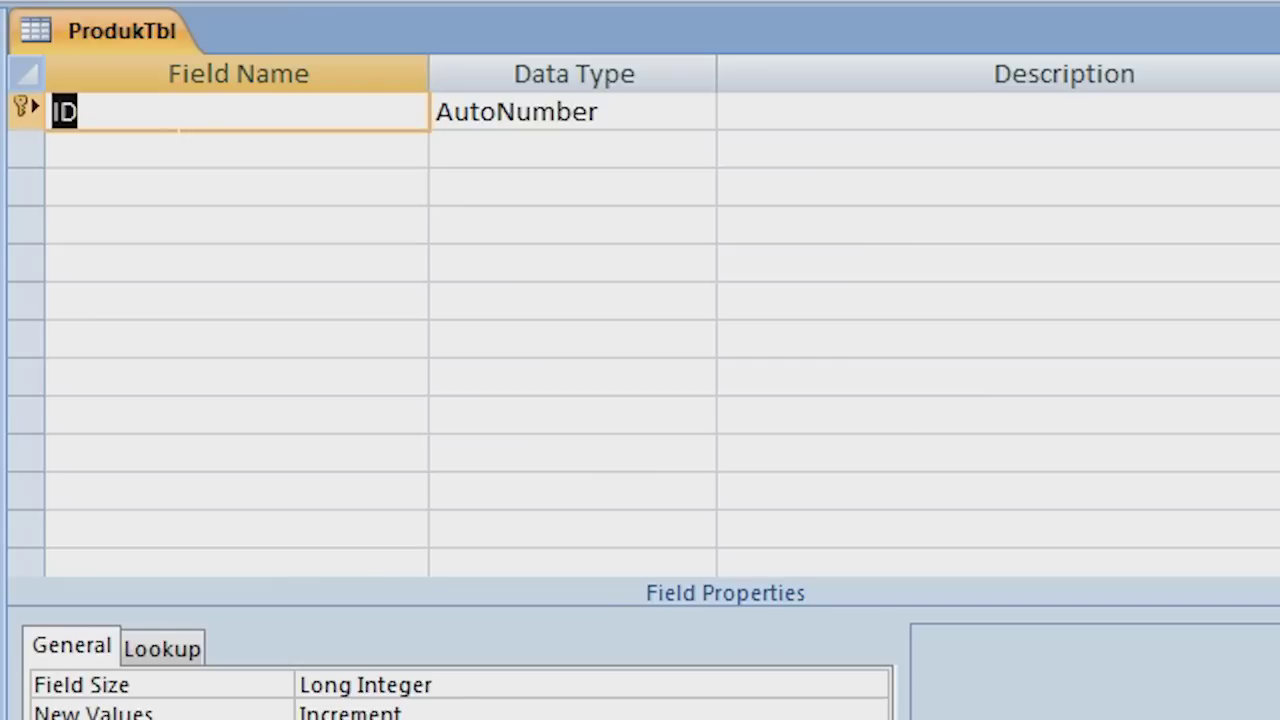
# Step: Rename the ID primary key field to ProdukID
pyautogui.click(171, 105)
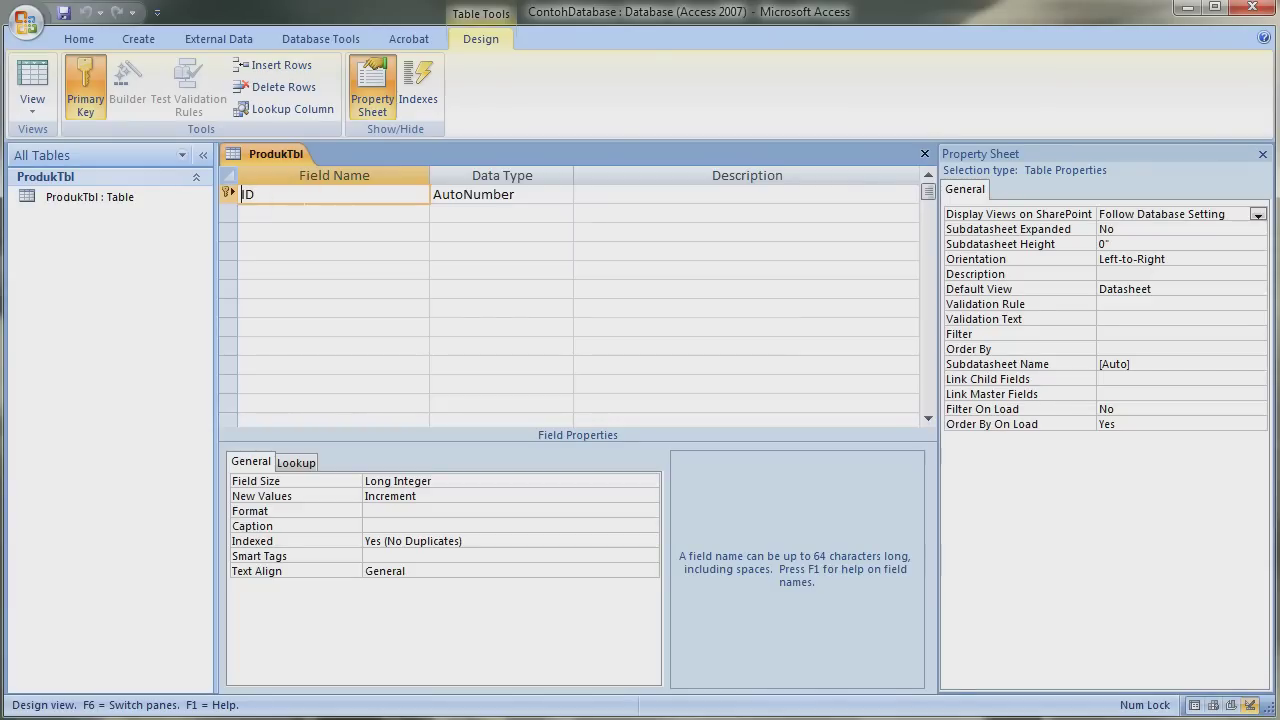
pyautogui.write('Produk')
pyautogui.press('Tab')
pyautogui.press('Tab')
pyautogui.press('Tab')
# Step: Add a Text field KodeProduk below ProdukID with field size 15 and the caption "Kode Produk"
pyautogui.write('Kod')
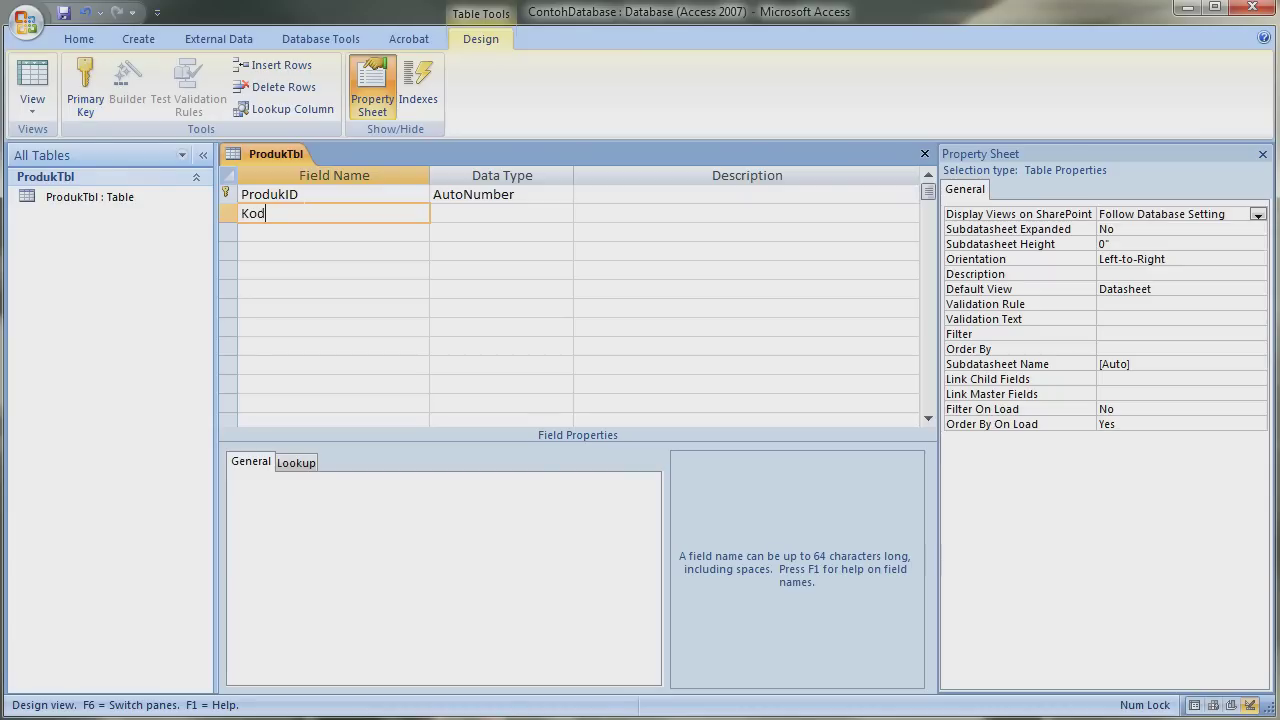
pyautogui.write('eProduk')
pyautogui.press('Tab')
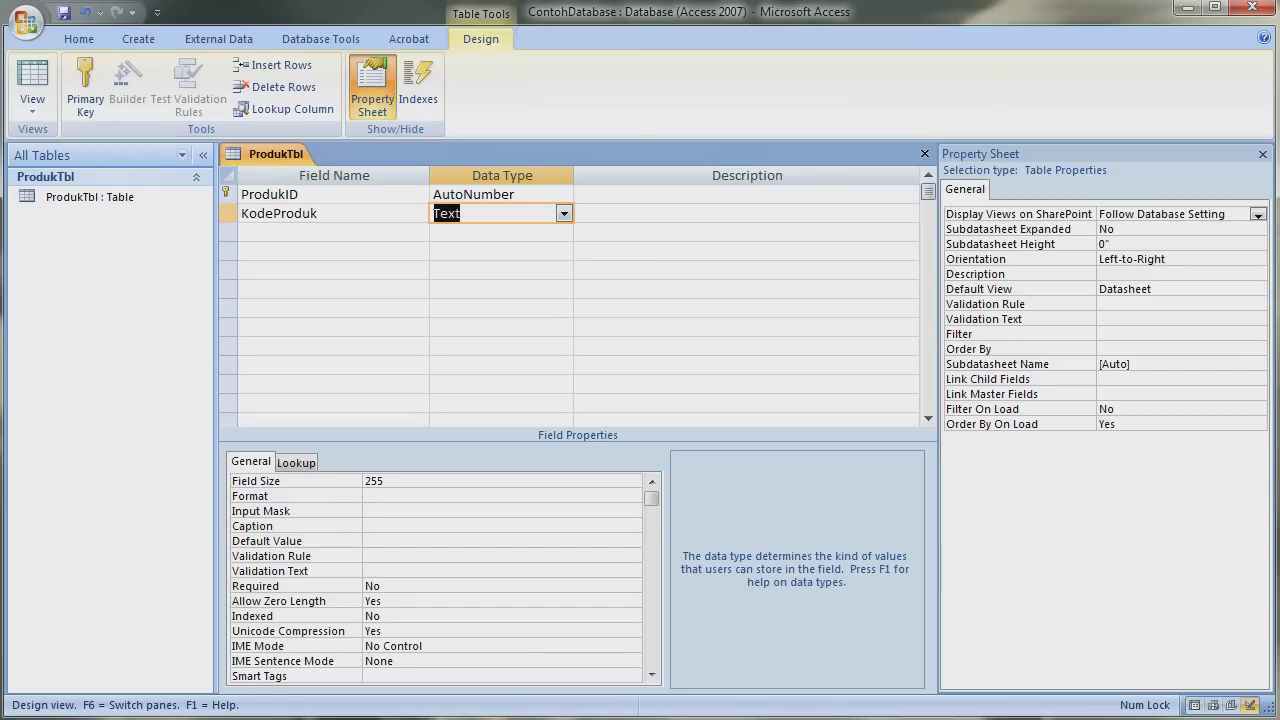
pyautogui.press('F6')
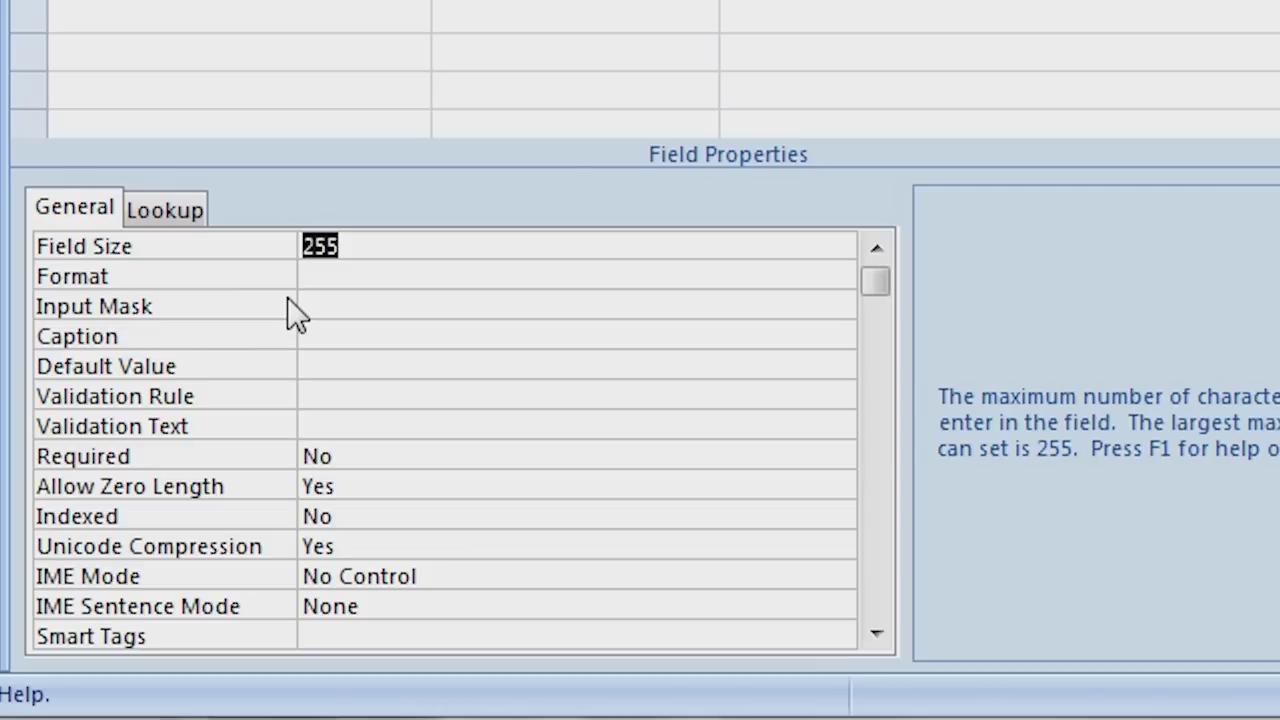
pyautogui.write('15')
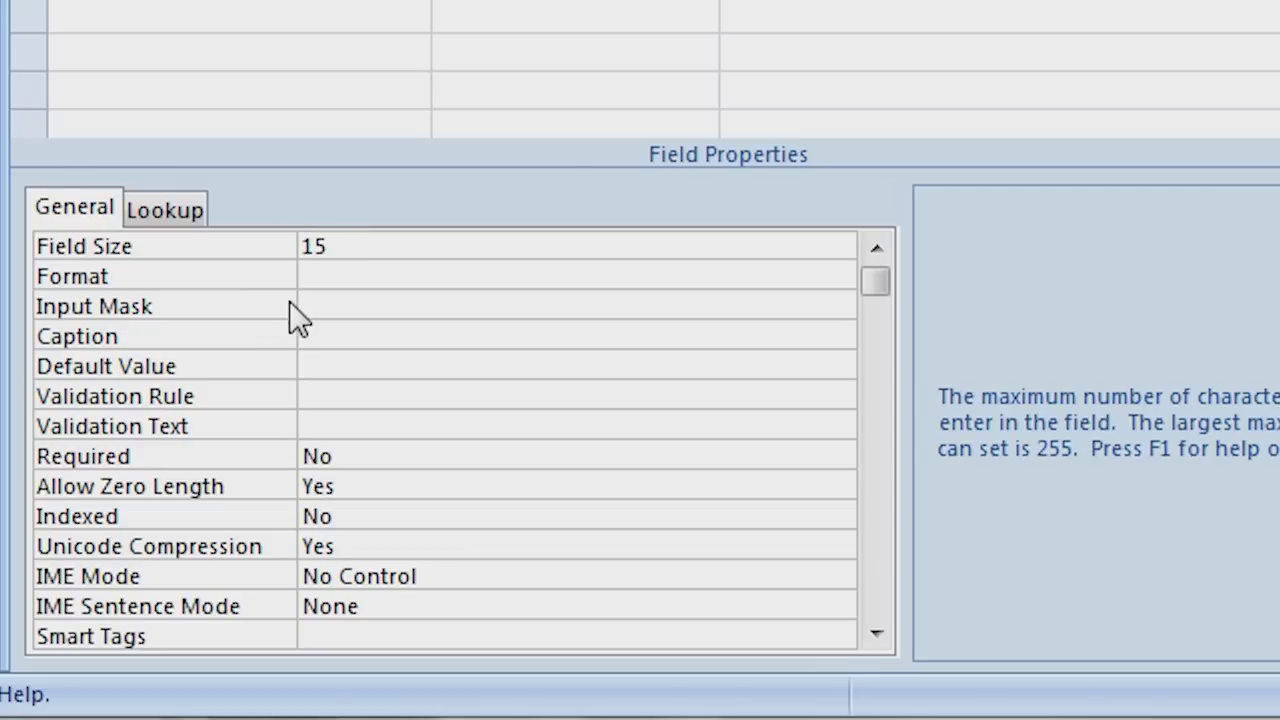
pyautogui.click(335, 337)
pyautogui.write('Koce Pro')
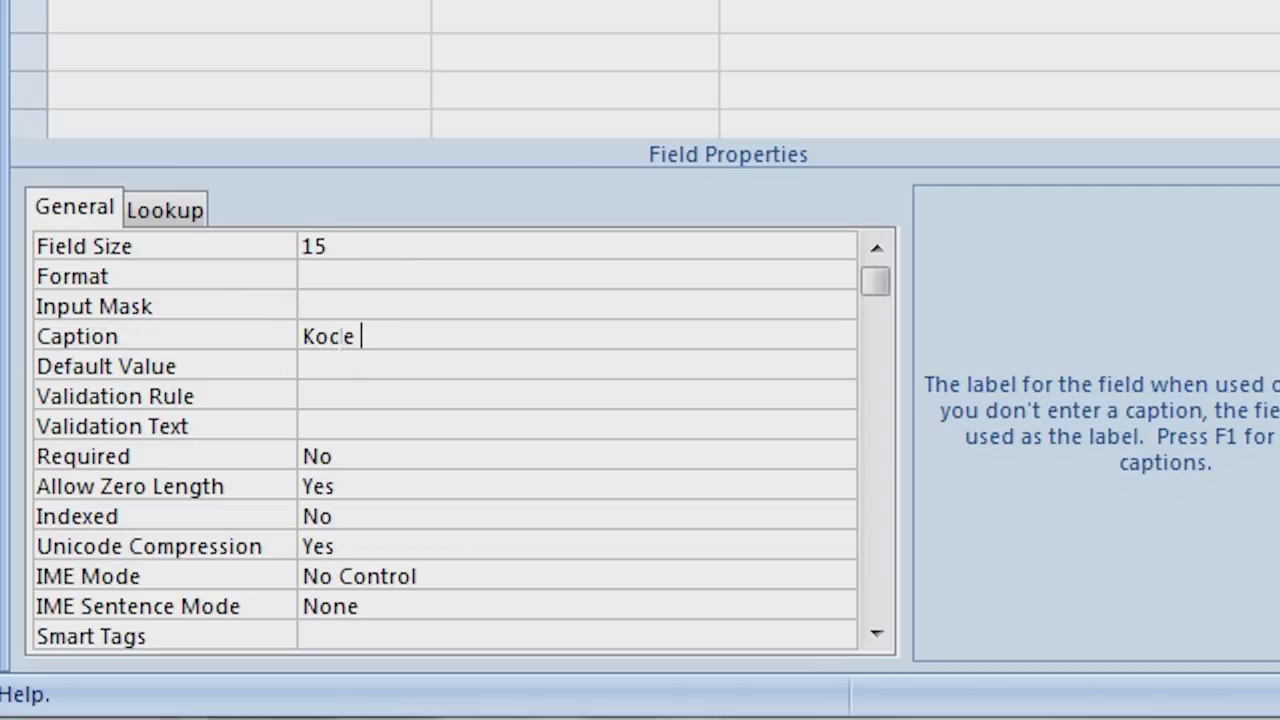
pyautogui.write('duk')
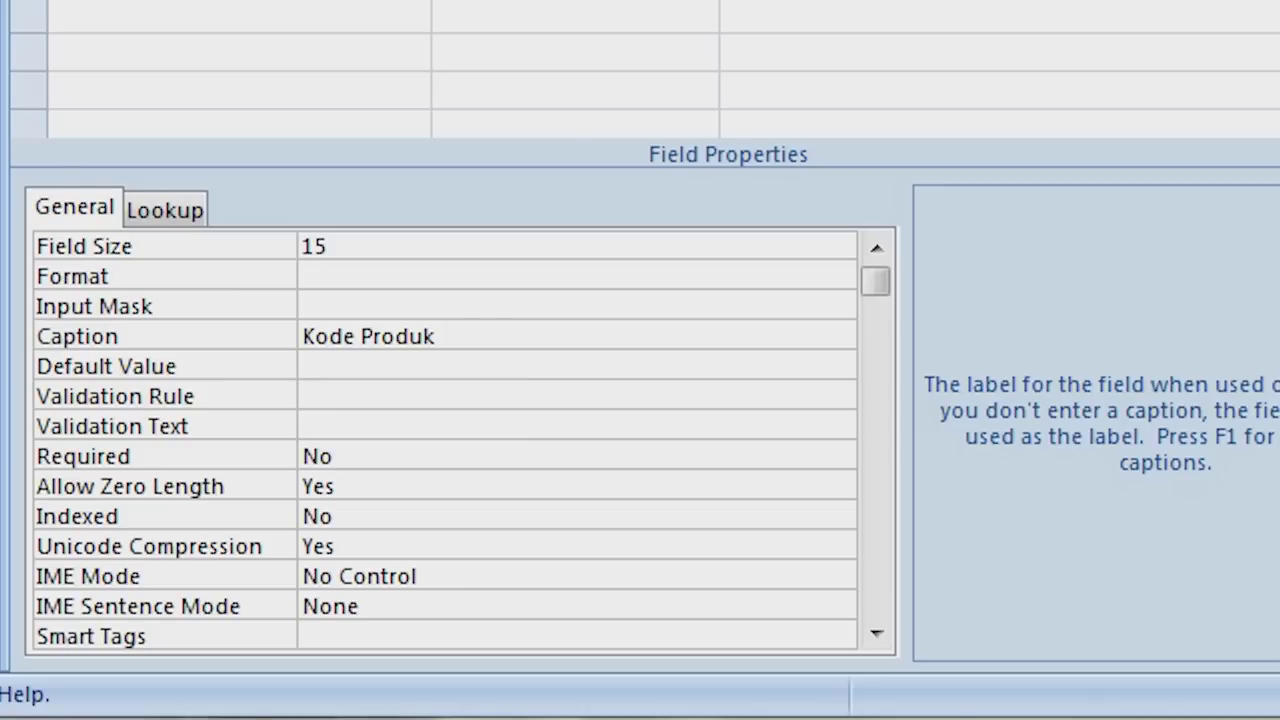
# Step: Add a Text field NamaProduk below KodeProduk with field size 50 and the caption "Nama Produk"
pyautogui.click(371, 229)
pyautogui.write('NamaProduk')
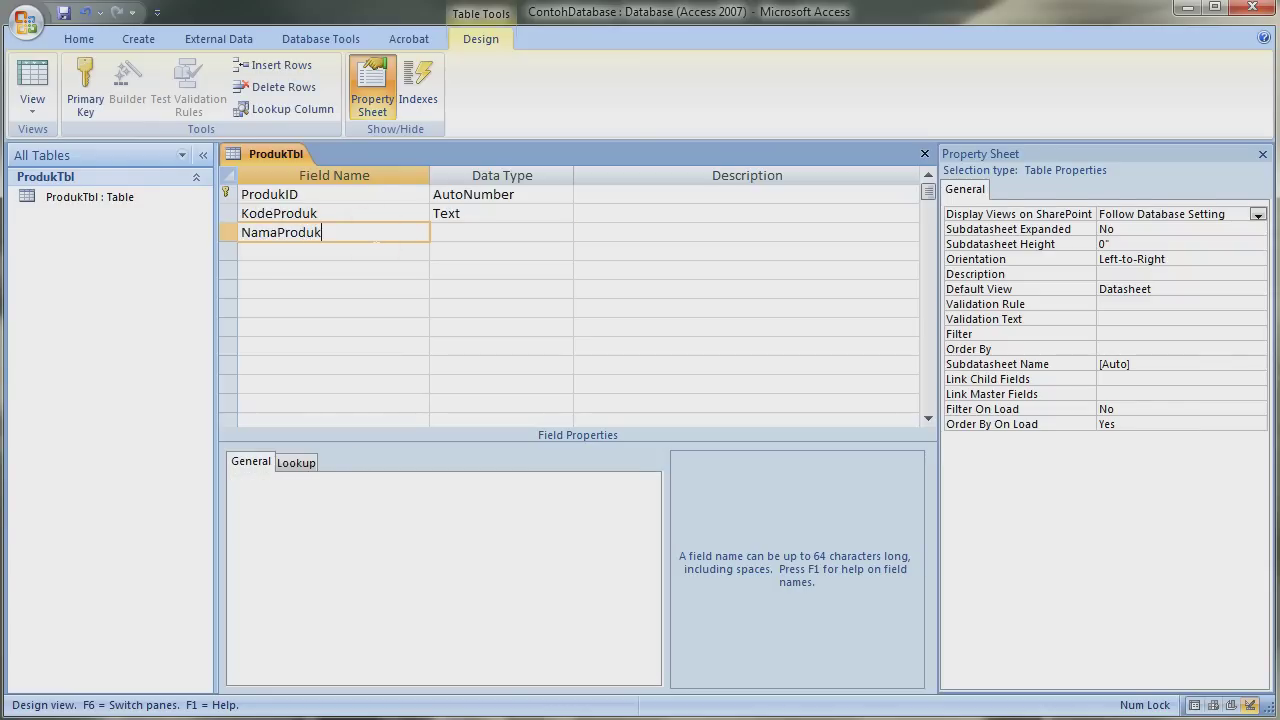
pyautogui.press('Tab')
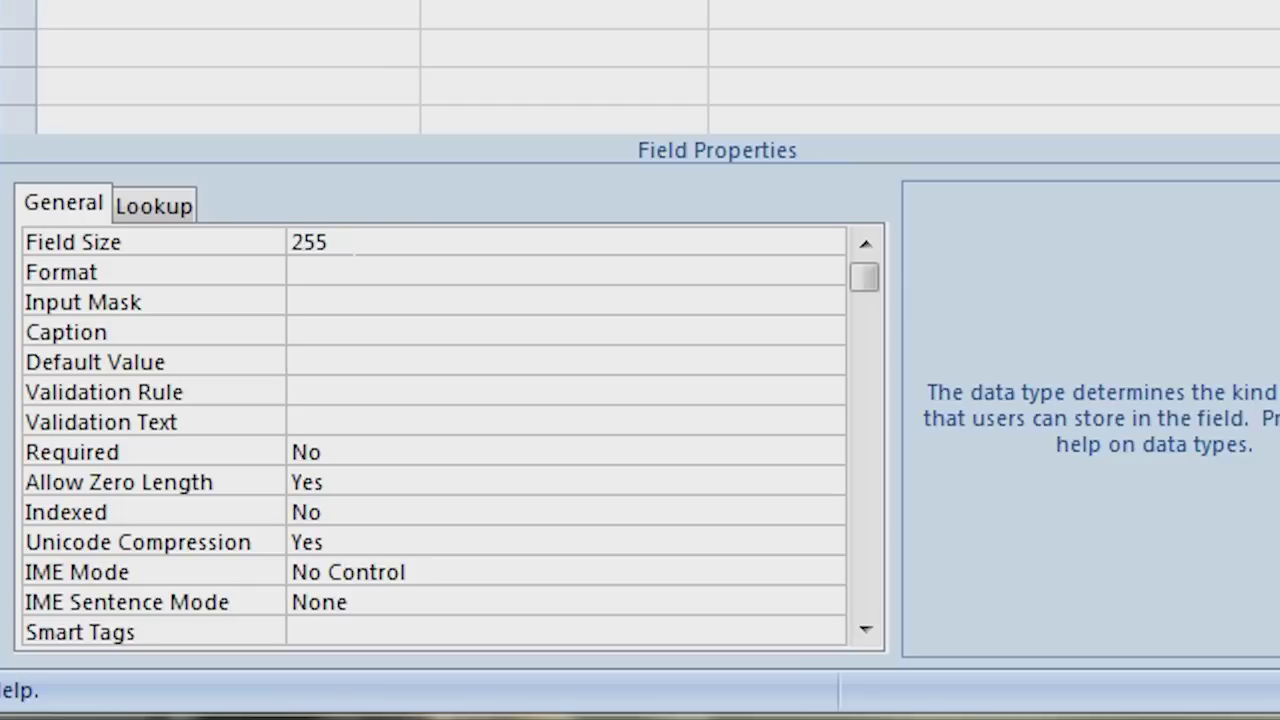
pyautogui.doubleClick(390, 481)
pyautogui.write('50')
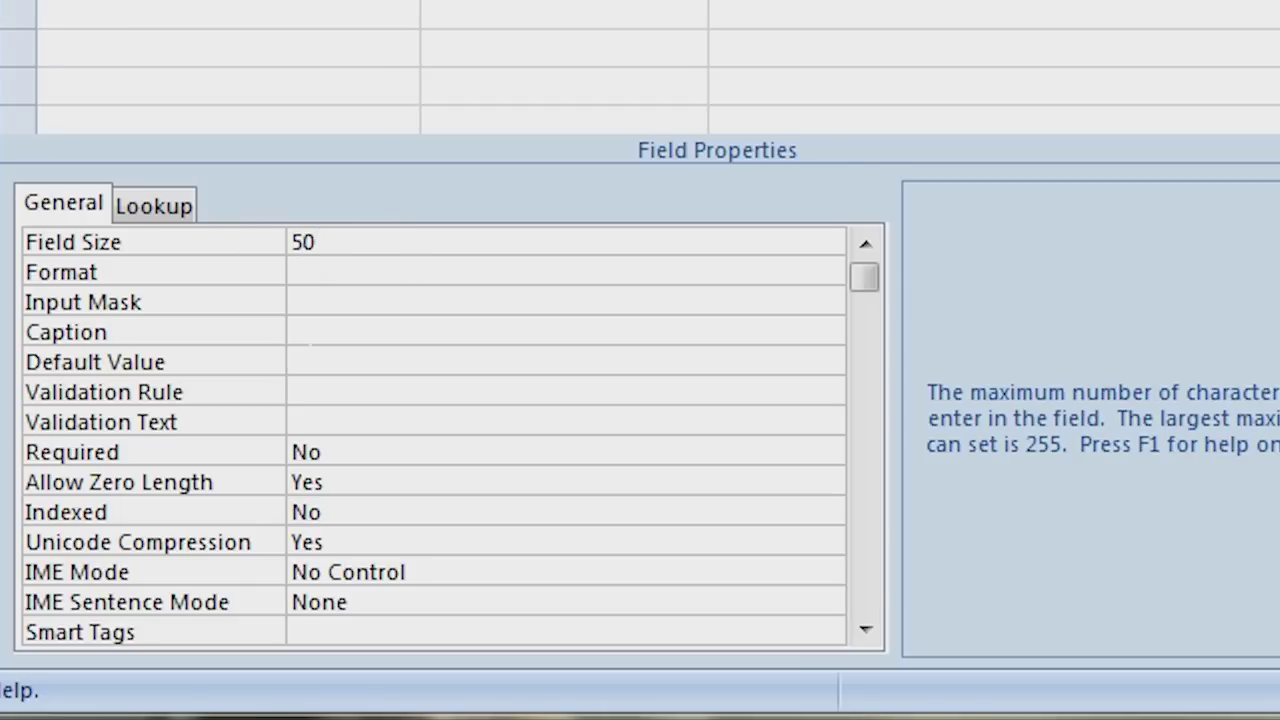
pyautogui.click(316, 330)
pyautogui.write('Nama Pr')
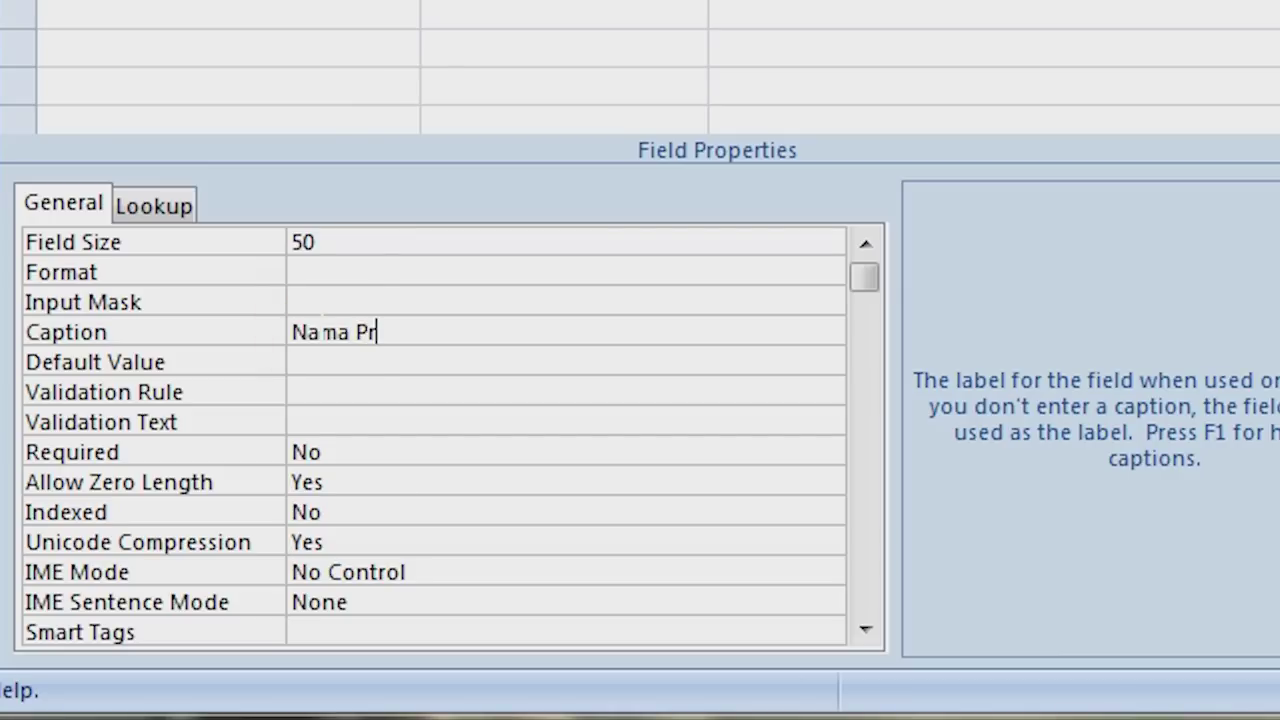
pyautogui.write('oduk')
# Step: Add a Text field MerkProduk below NamaProduk with field size 50 and the caption "Merk Produk"
pyautogui.click(343, 251)
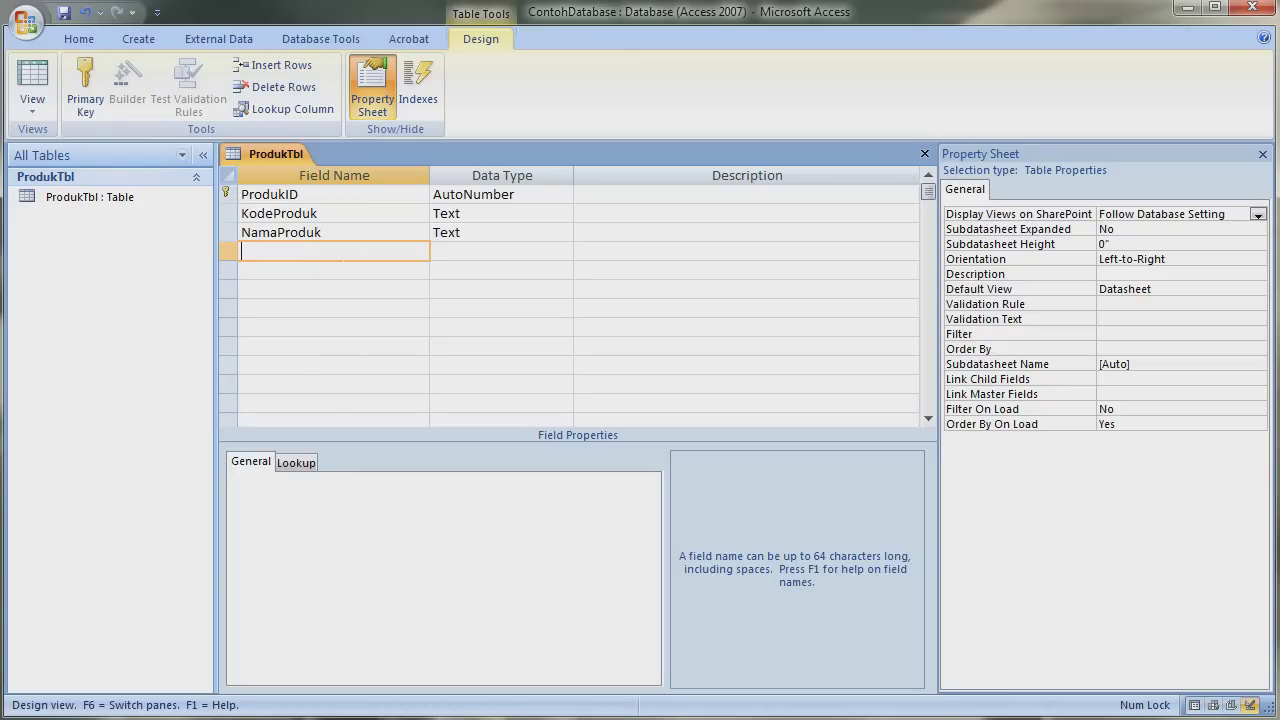
pyautogui.write('MerkProduk')
pyautogui.press('Tab')
pyautogui.click(392, 481)
pyautogui.write('50')
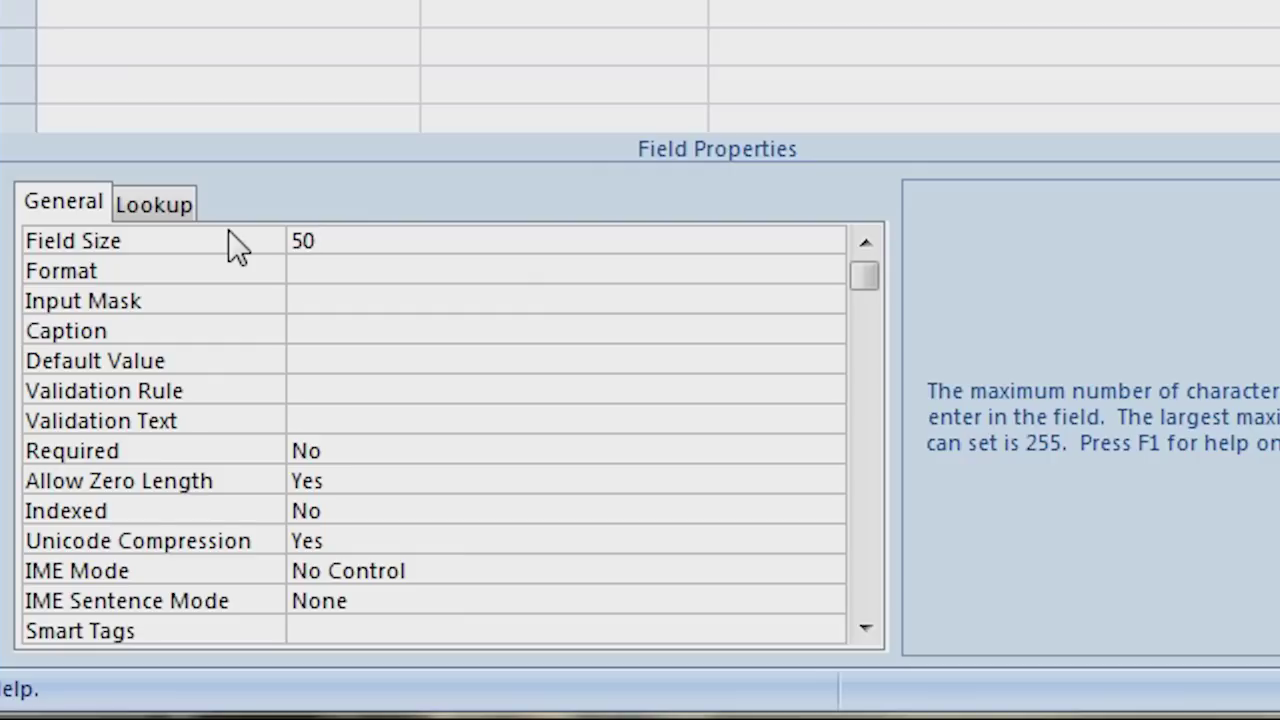
pyautogui.press('Down')
pyautogui.press('Down')
pyautogui.press('Down')
pyautogui.write('Merk Produk')
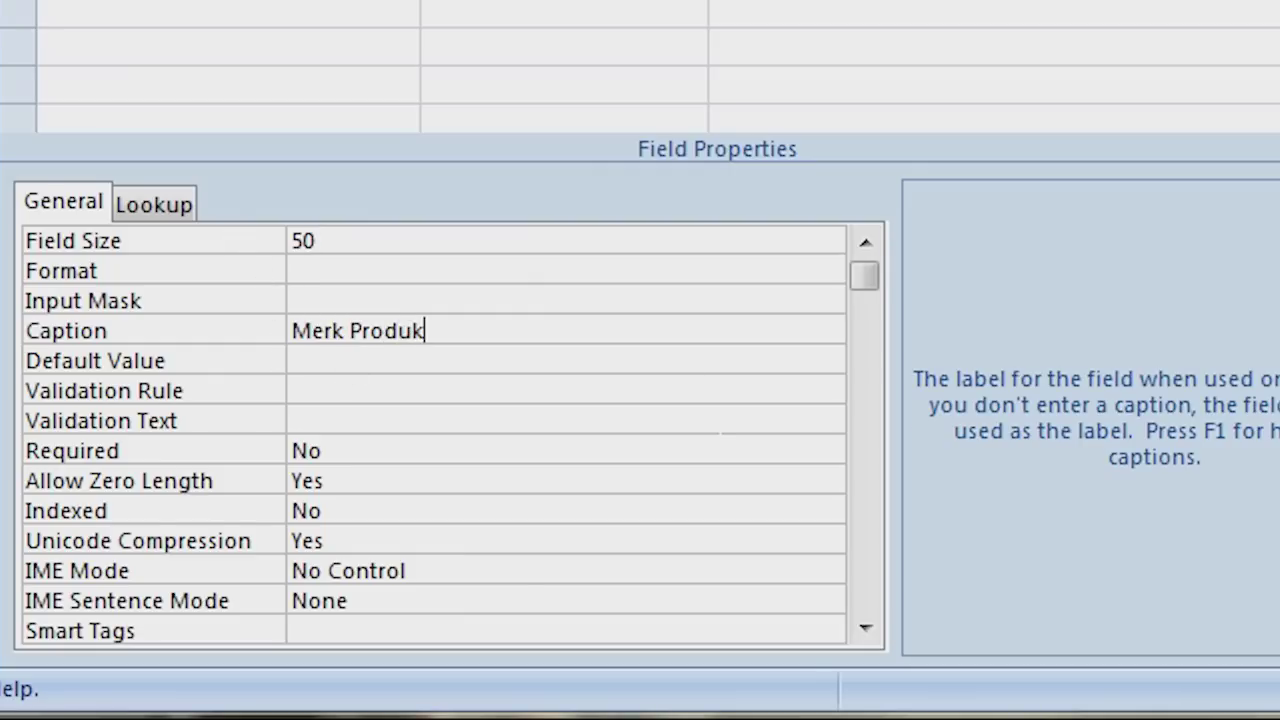
# Step: Add a Text field TipeProduk below MerkProduk with field size 50 and the caption "Tipe Produk"
pyautogui.click(351, 270)
pyautogui.write('TipePr')
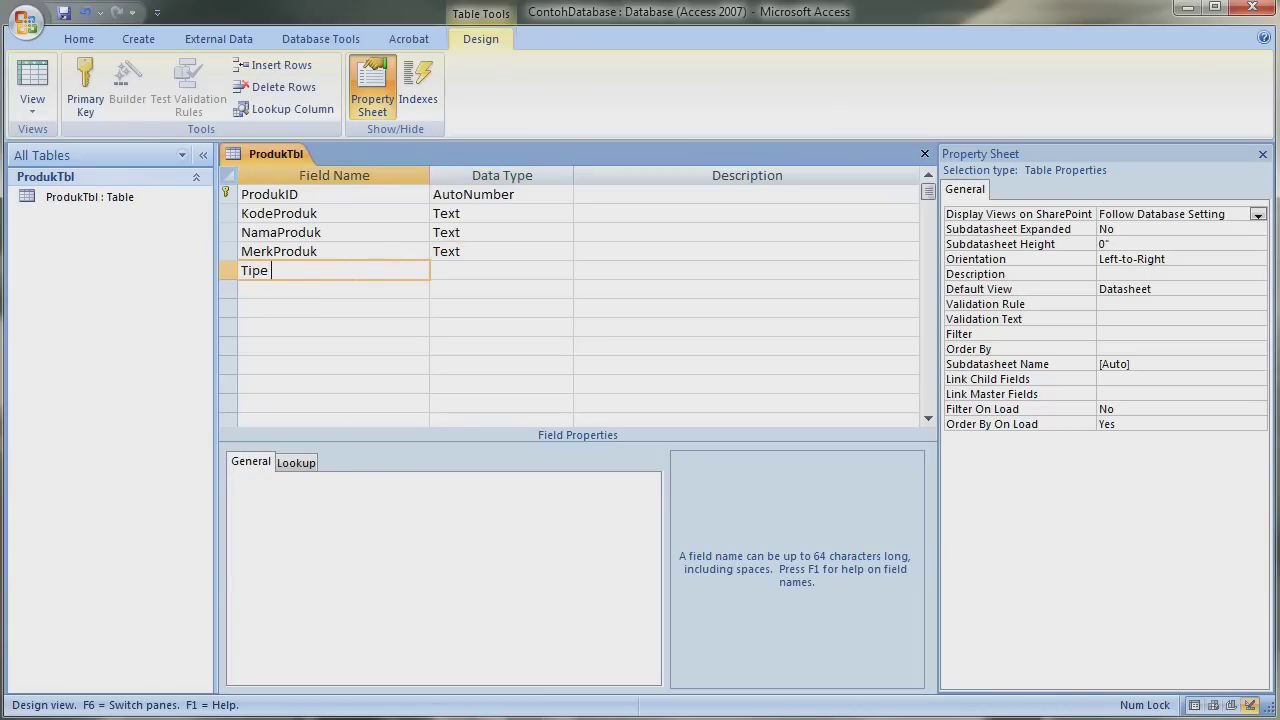
pyautogui.write('oduk')
pyautogui.press('Tab')
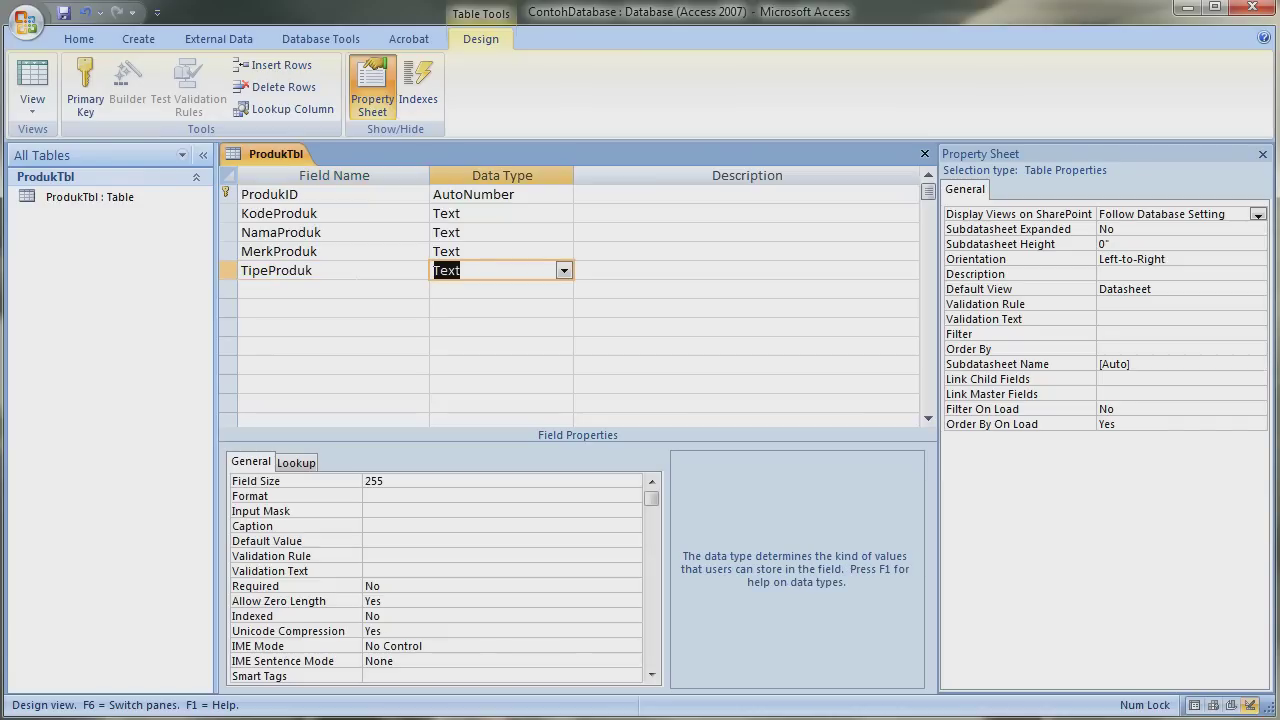
pyautogui.click(350, 481)
pyautogui.write('50')
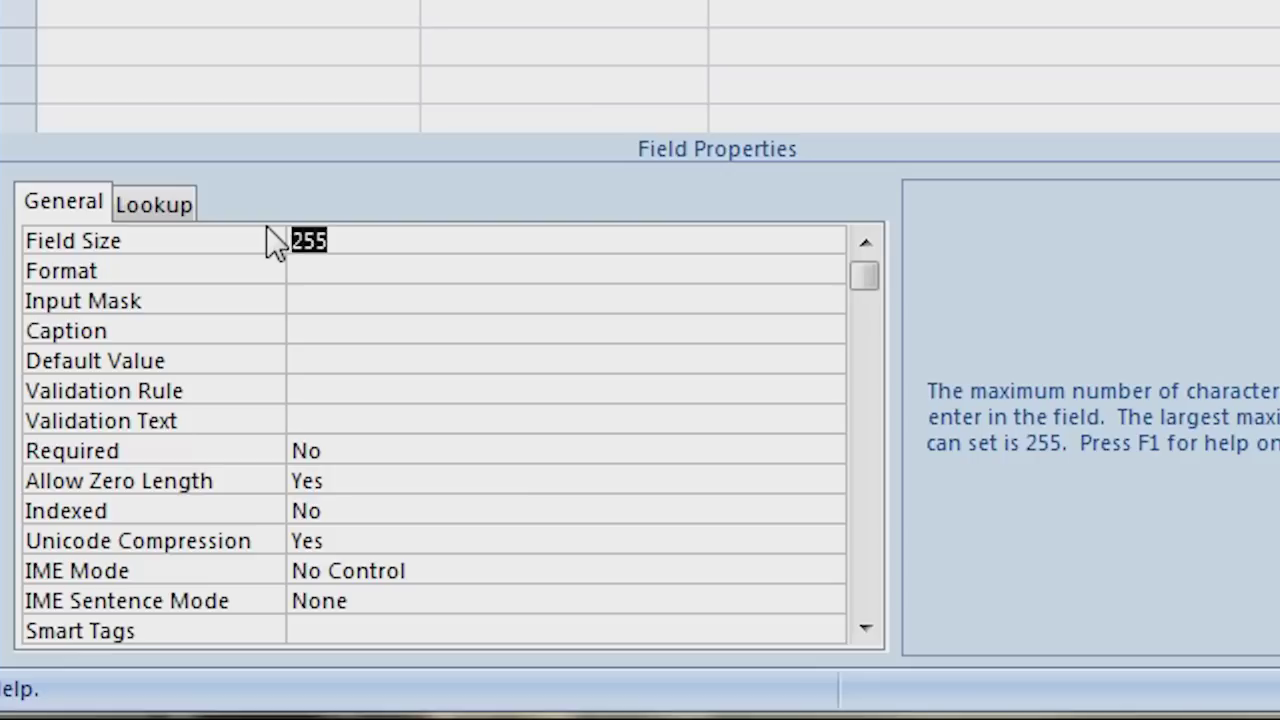
pyautogui.press('Down')
pyautogui.press('Down')
pyautogui.press('Down')
pyautogui.write('Tip')
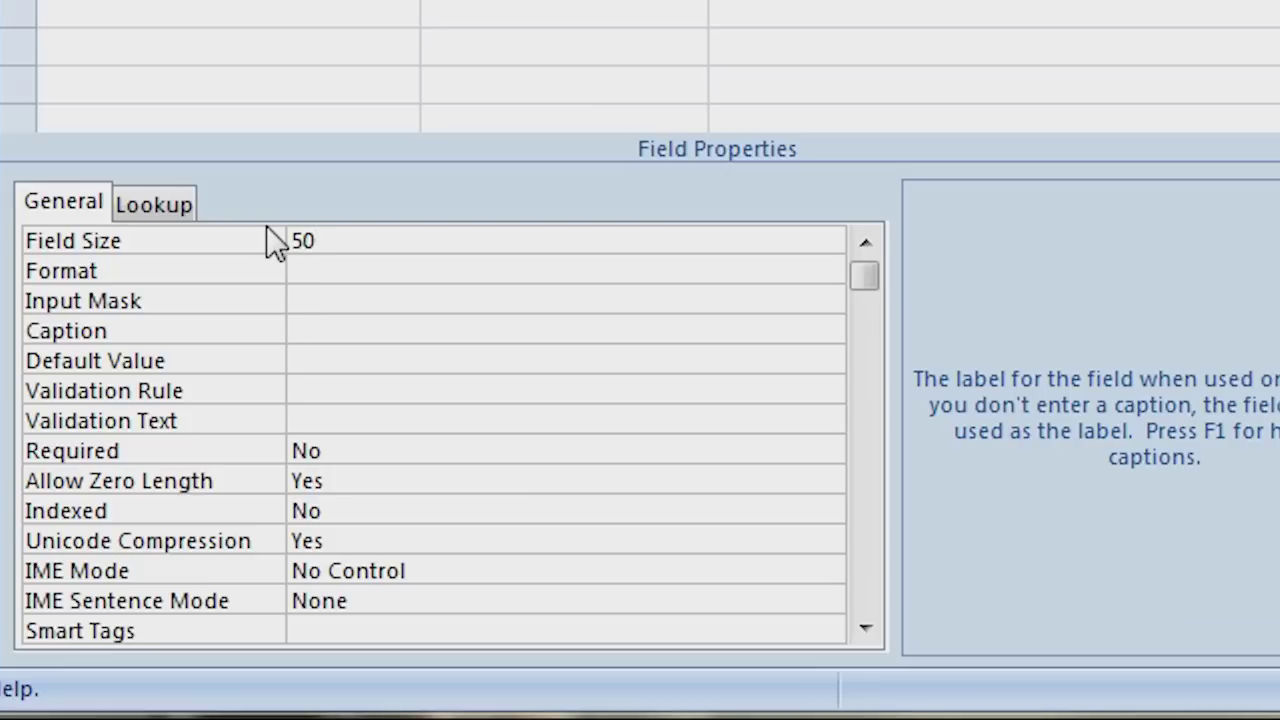
pyautogui.write('e Produk')
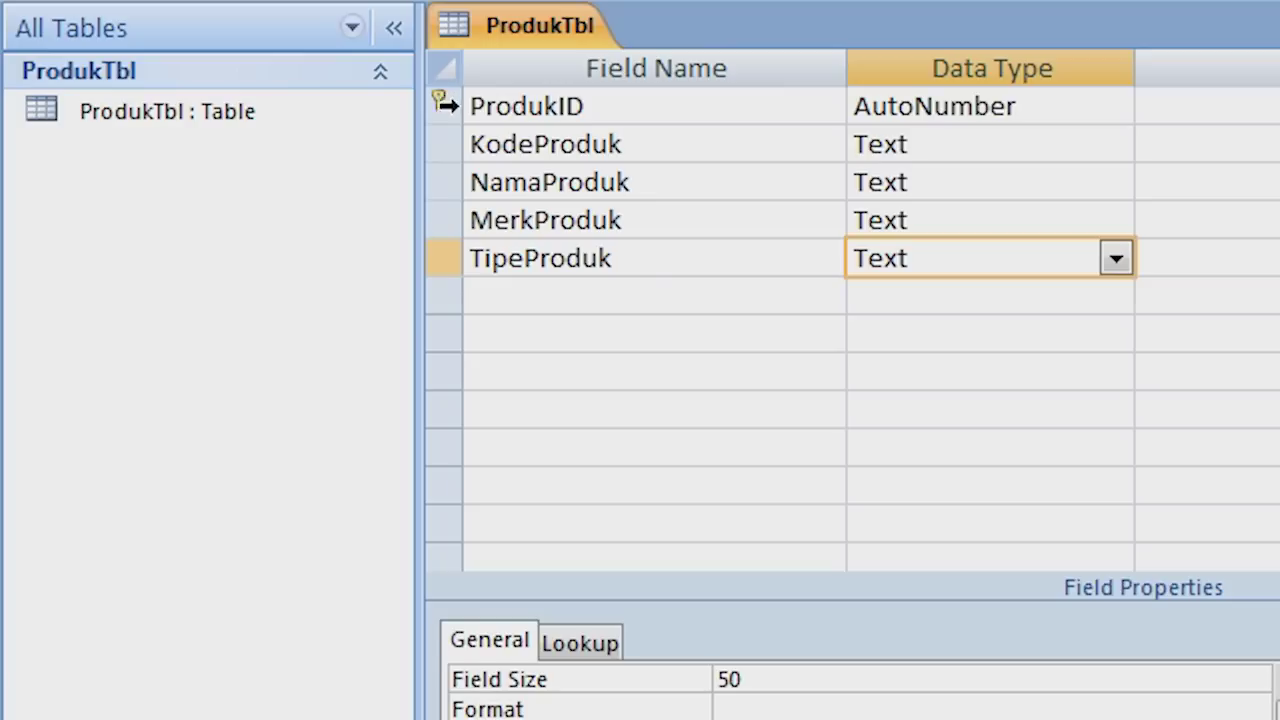
# Step: Enter the first product record in the ProdukTbl datasheet: code A123, name Kopi ABC, brand ABC, type Kopi
pyautogui.click(514, 114)
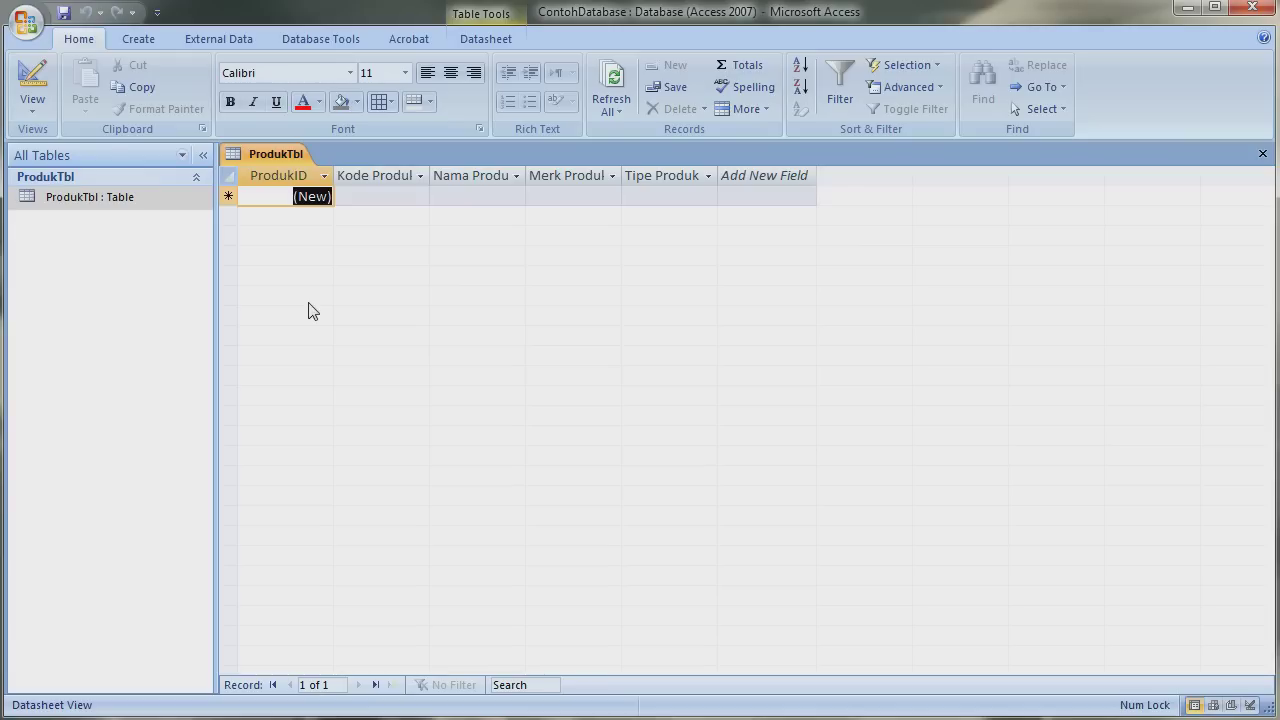
pyautogui.press('Tab')
pyautogui.write('A')
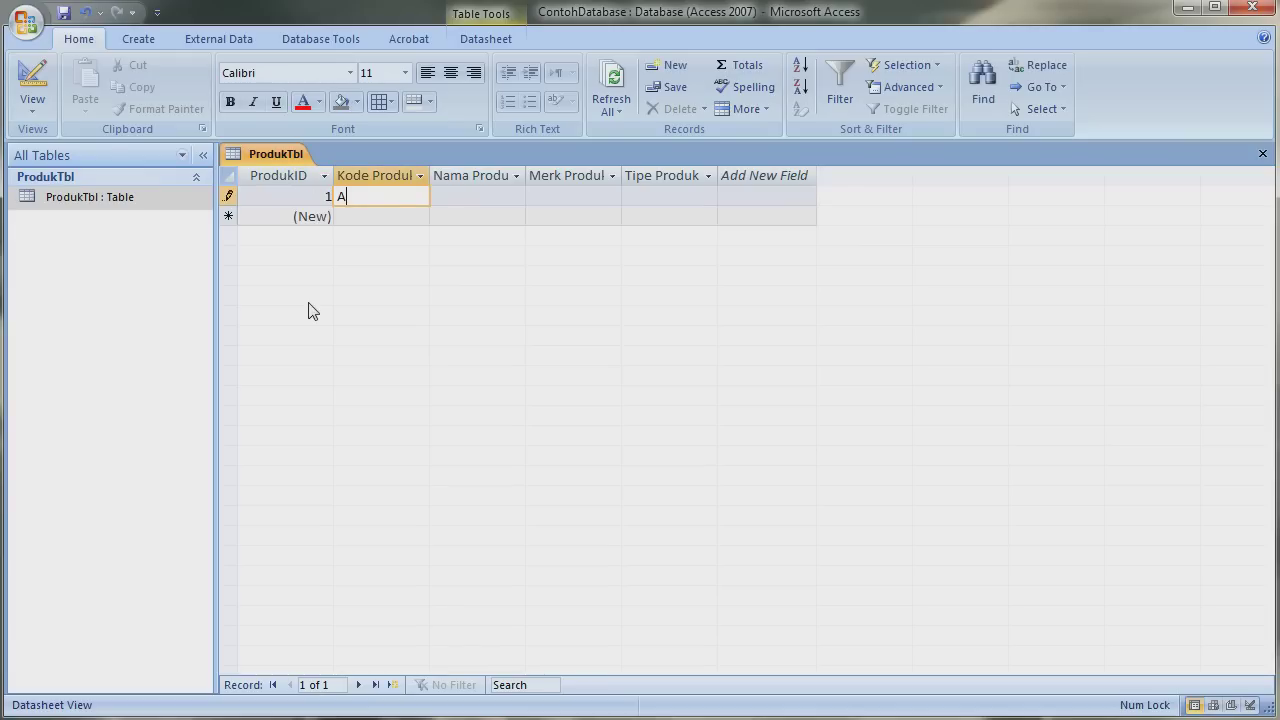
pyautogui.write('123')
pyautogui.press('Tab')
pyautogui.write('Kopi ABC')
pyautogui.press('Tab')
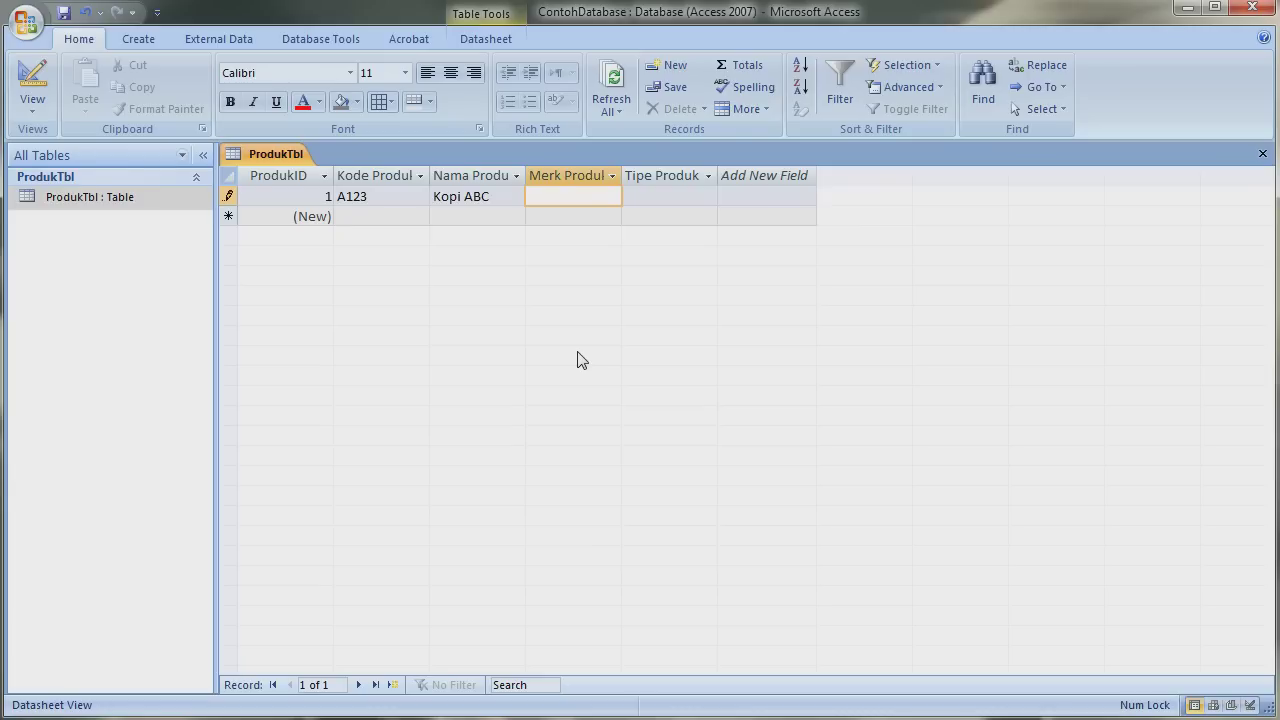
pyautogui.write('ABC')
pyautogui.press('Tab')
pyautogui.write('Kopi')
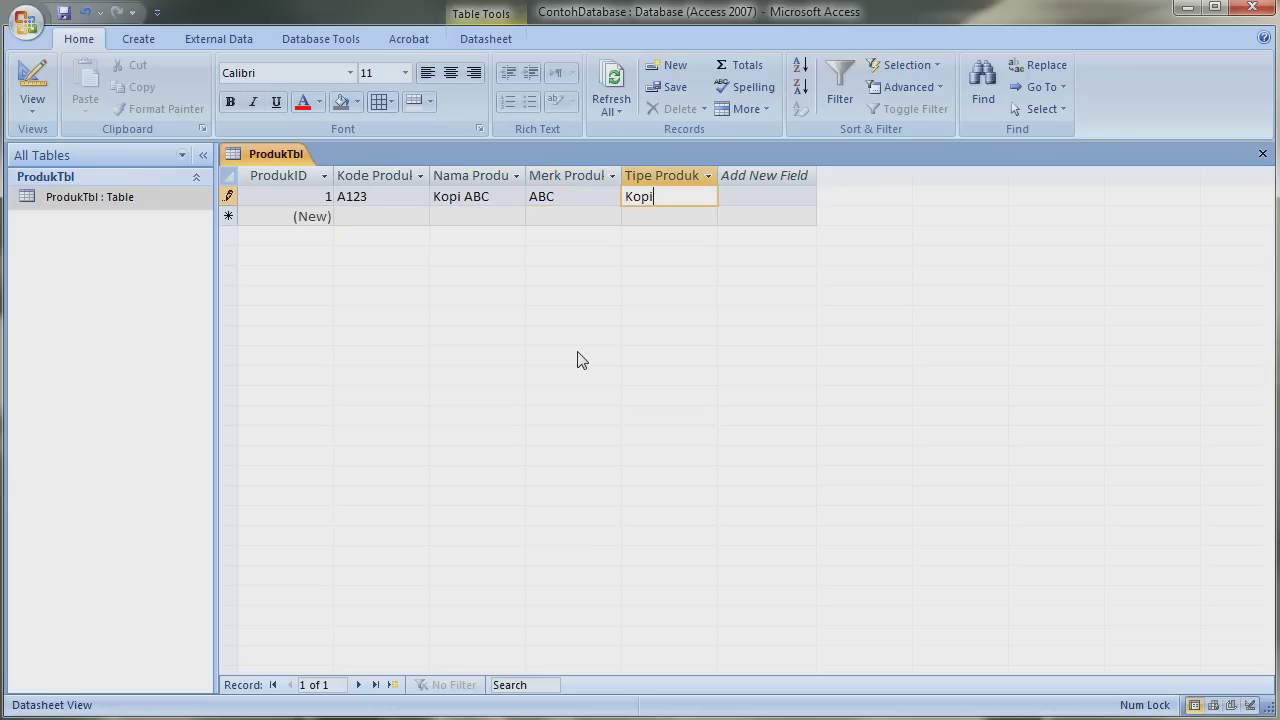
pyautogui.press('Tab')
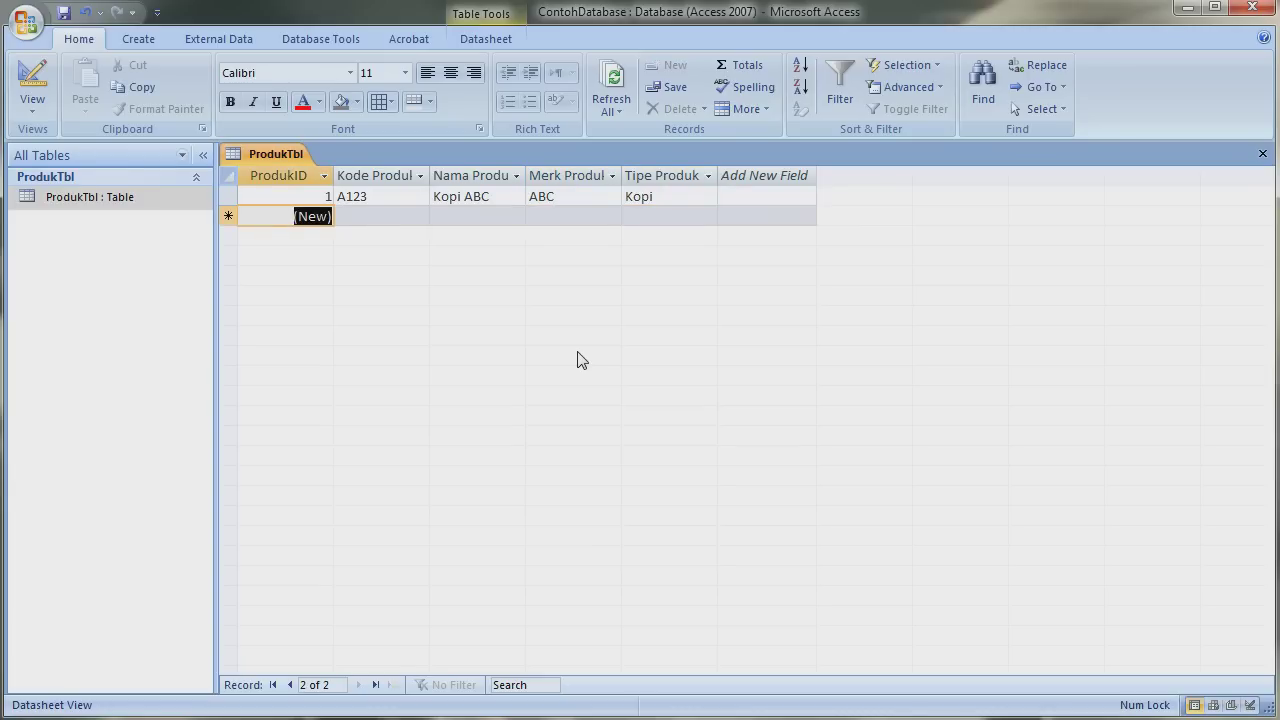
# Step: Enter the second record in ProdukTbl with code A124, name Kopi Indocafe, brand Indocafe and type Kopi, and close the table
pyautogui.press('Tab')
pyautogui.write('A124')
pyautogui.press('Tab')
pyautogui.write('Kopi Indocafe')
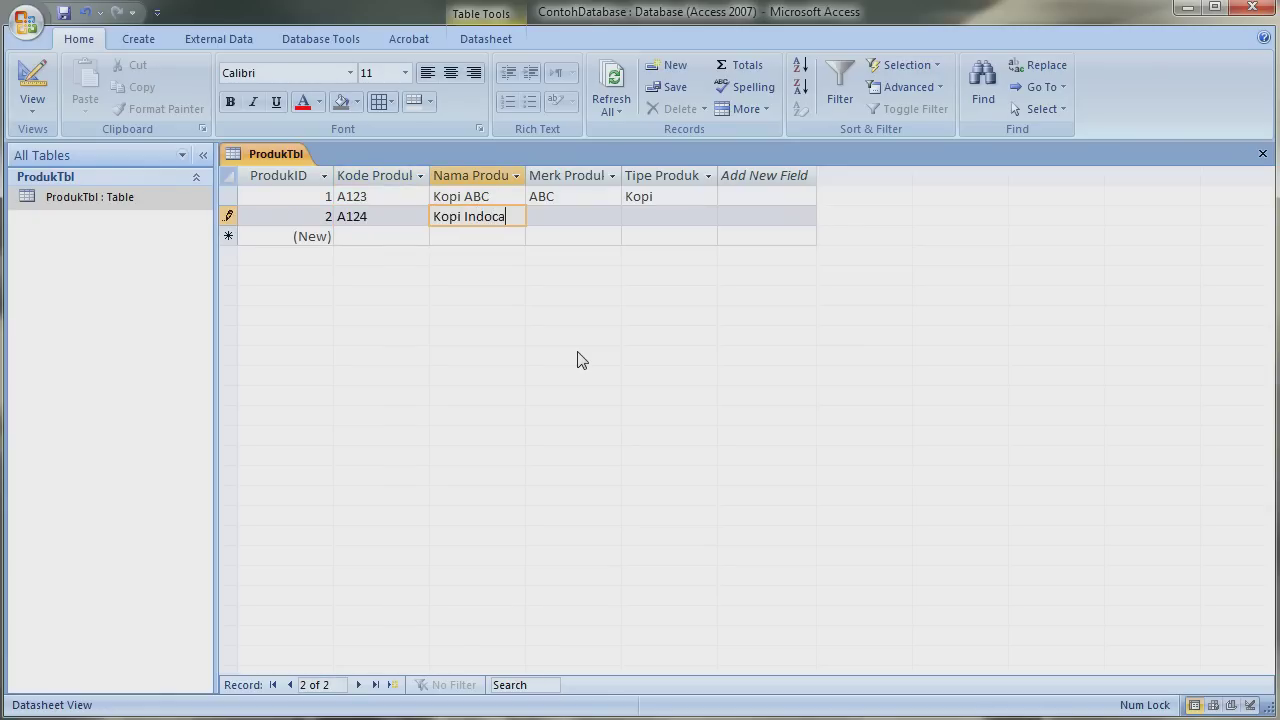
pyautogui.press('Tab')
pyautogui.write('Indocafe')
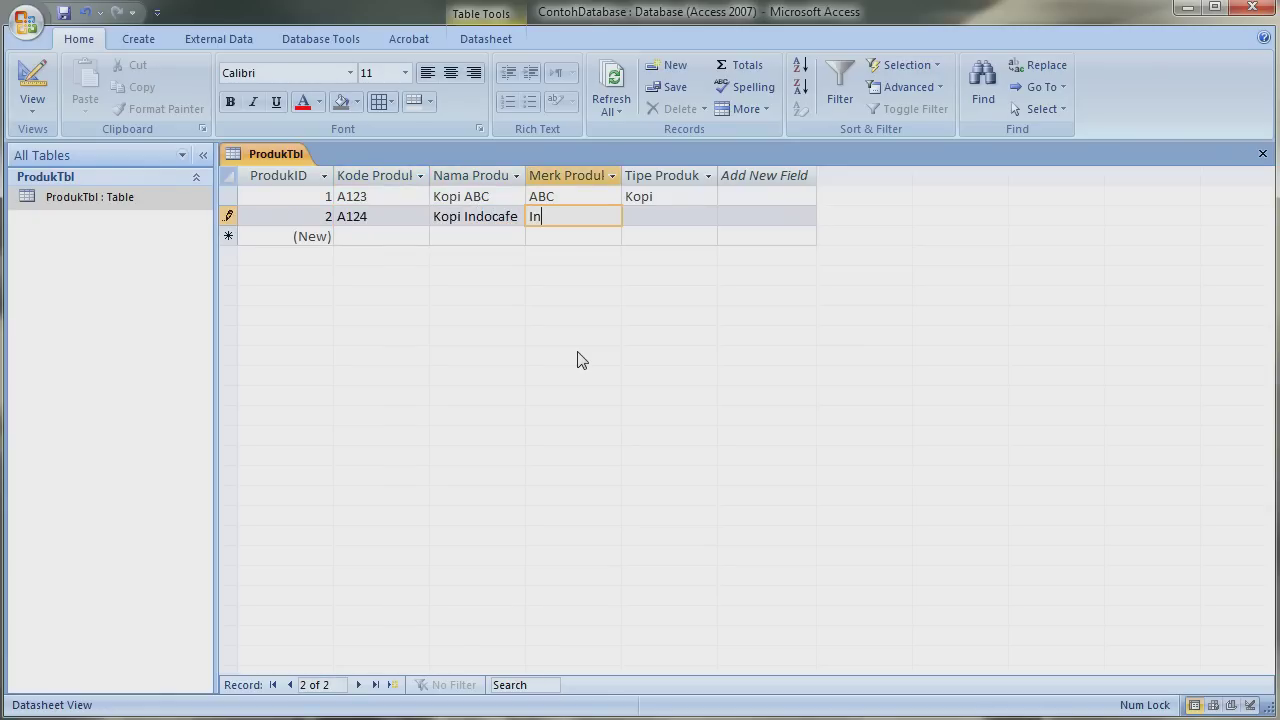
pyautogui.press('Tab')
pyautogui.write('Kopi')
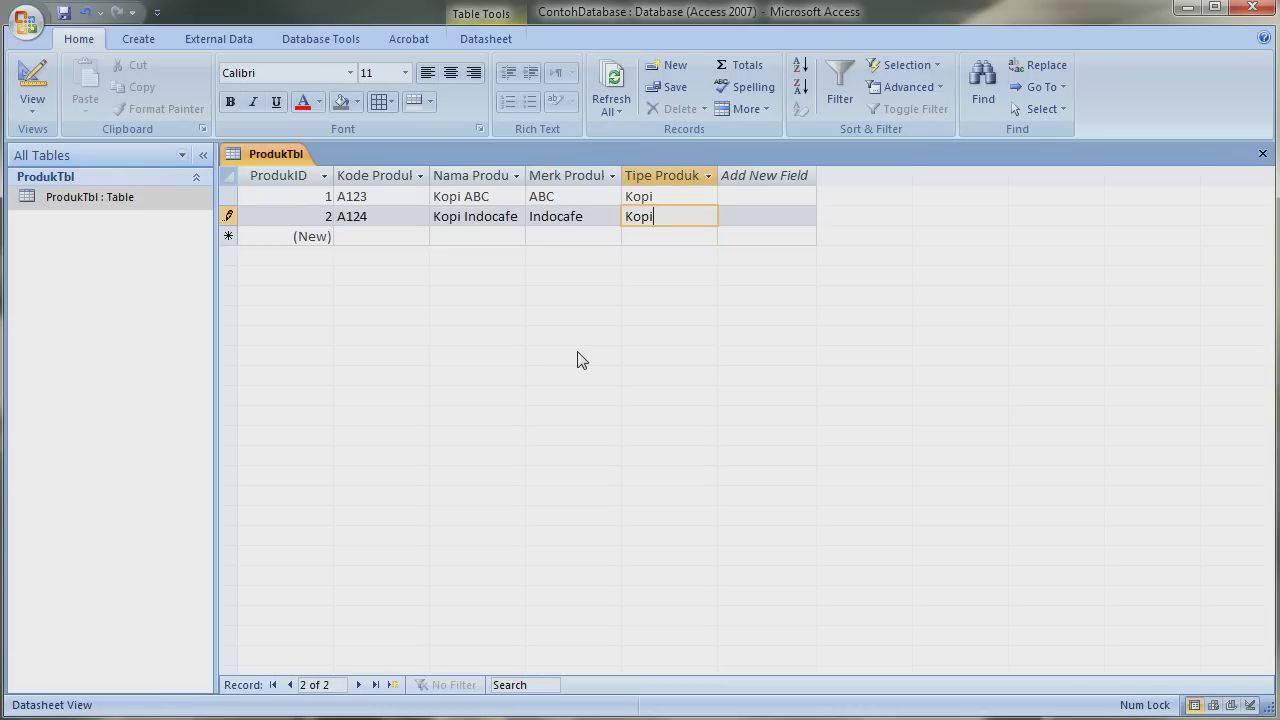
pyautogui.press('Tab')
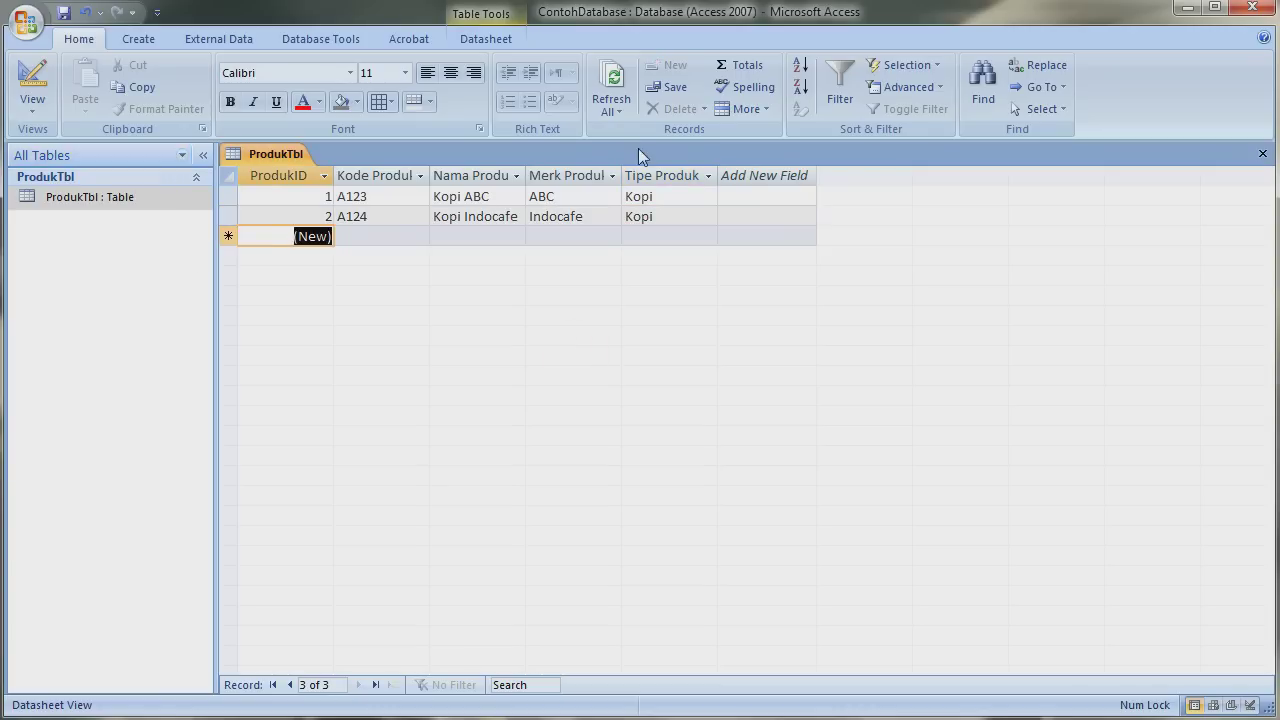
pyautogui.click(1261, 155)
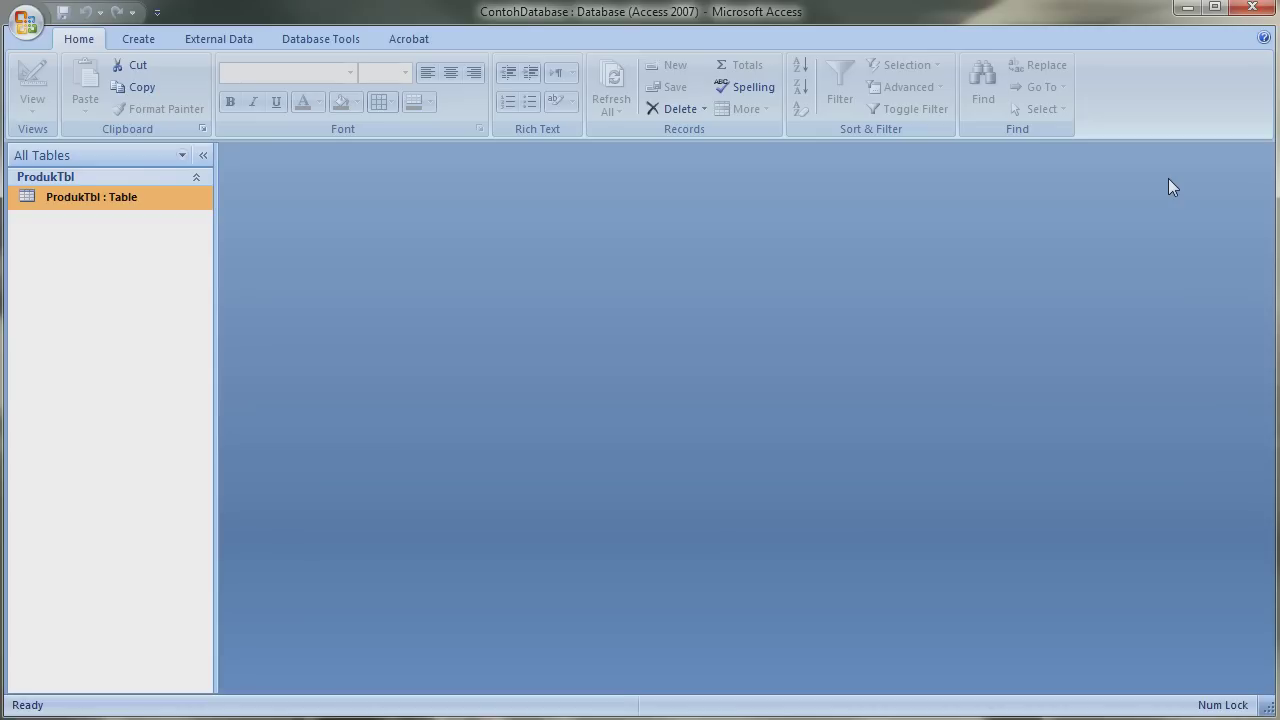
# Step: Start a Form Wizard form based on the ProdukTbl table, including all its fields except ProdukID
pyautogui.click(137, 38)
pyautogui.click(416, 109)
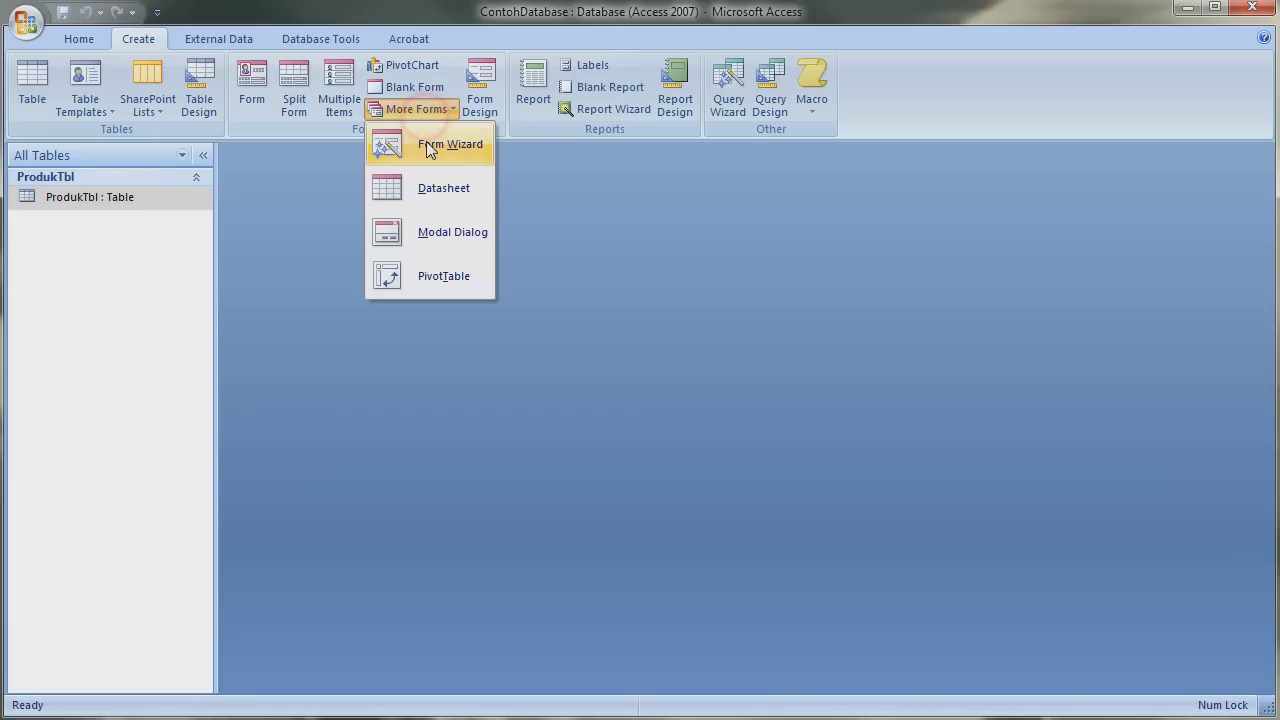
pyautogui.click(426, 143)
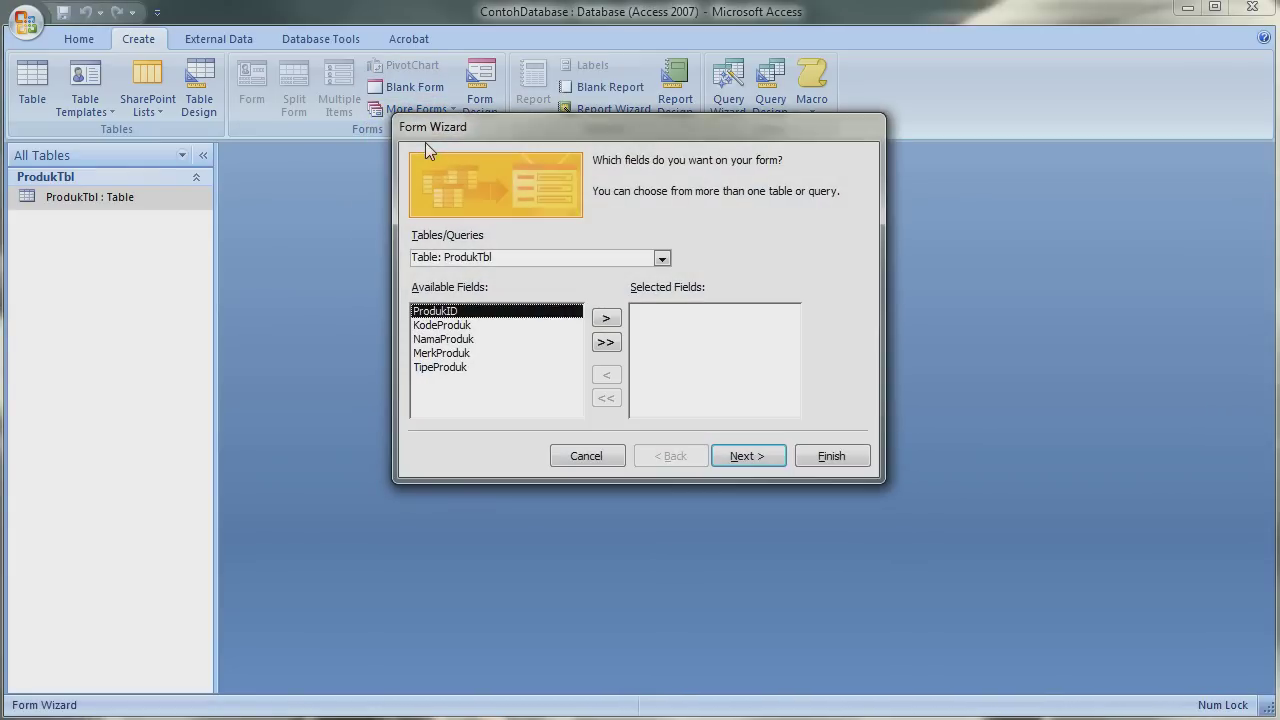
pyautogui.click(661, 258)
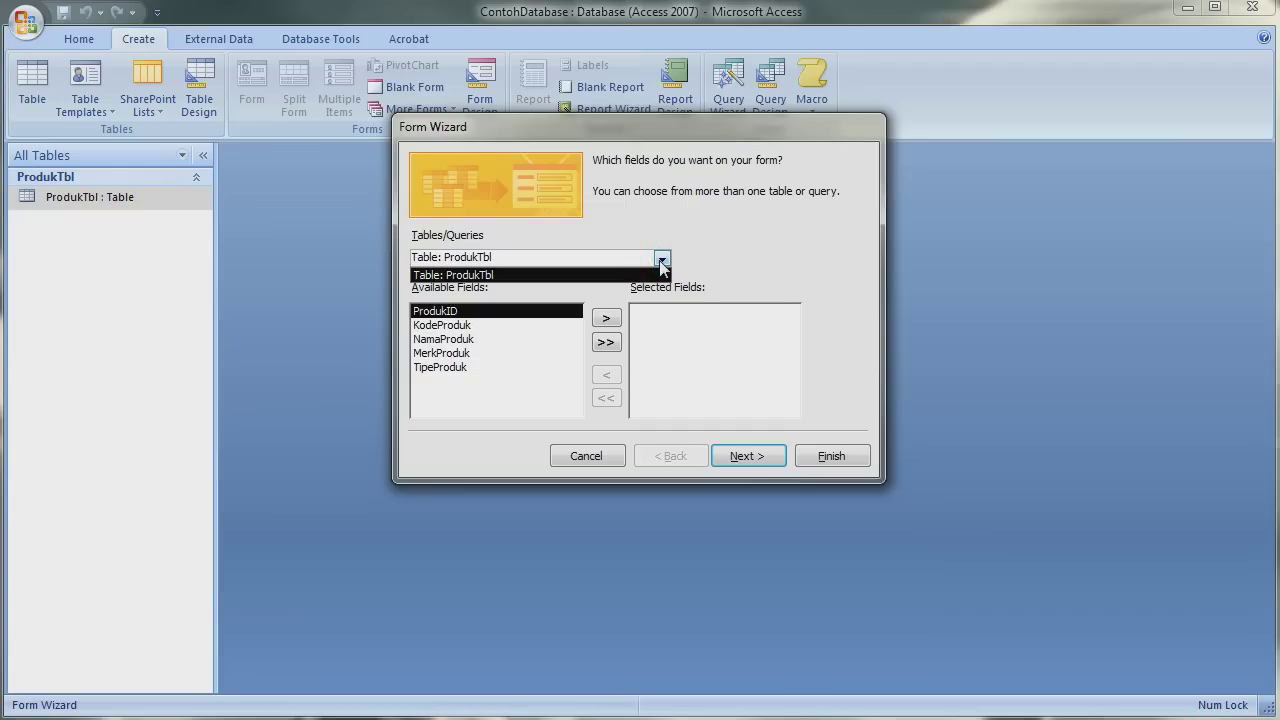
pyautogui.click(570, 276)
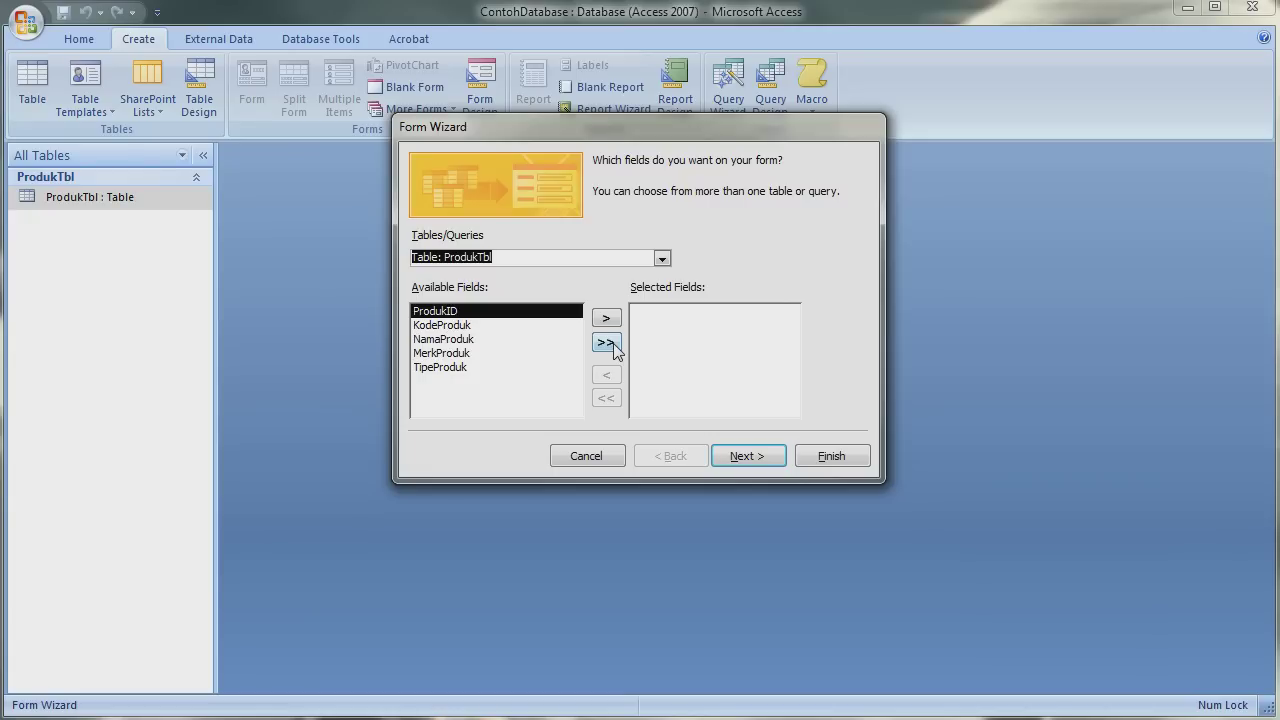
pyautogui.click(612, 345)
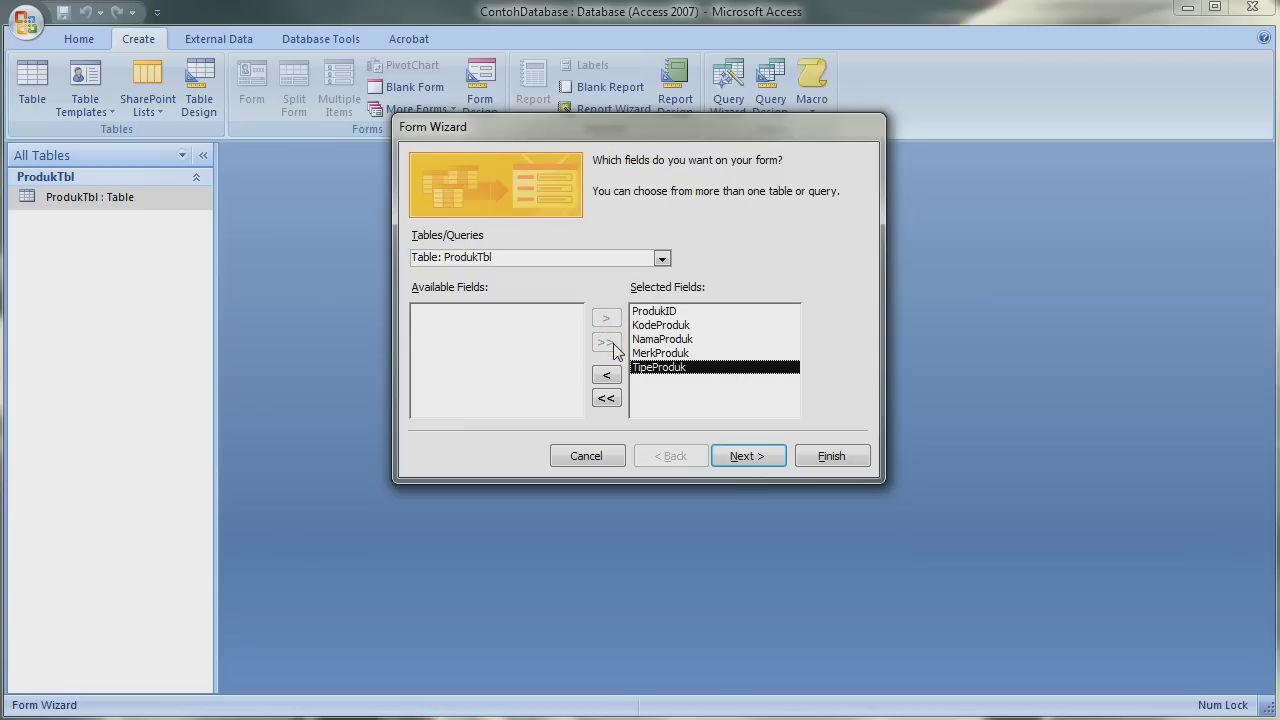
pyautogui.click(652, 313)
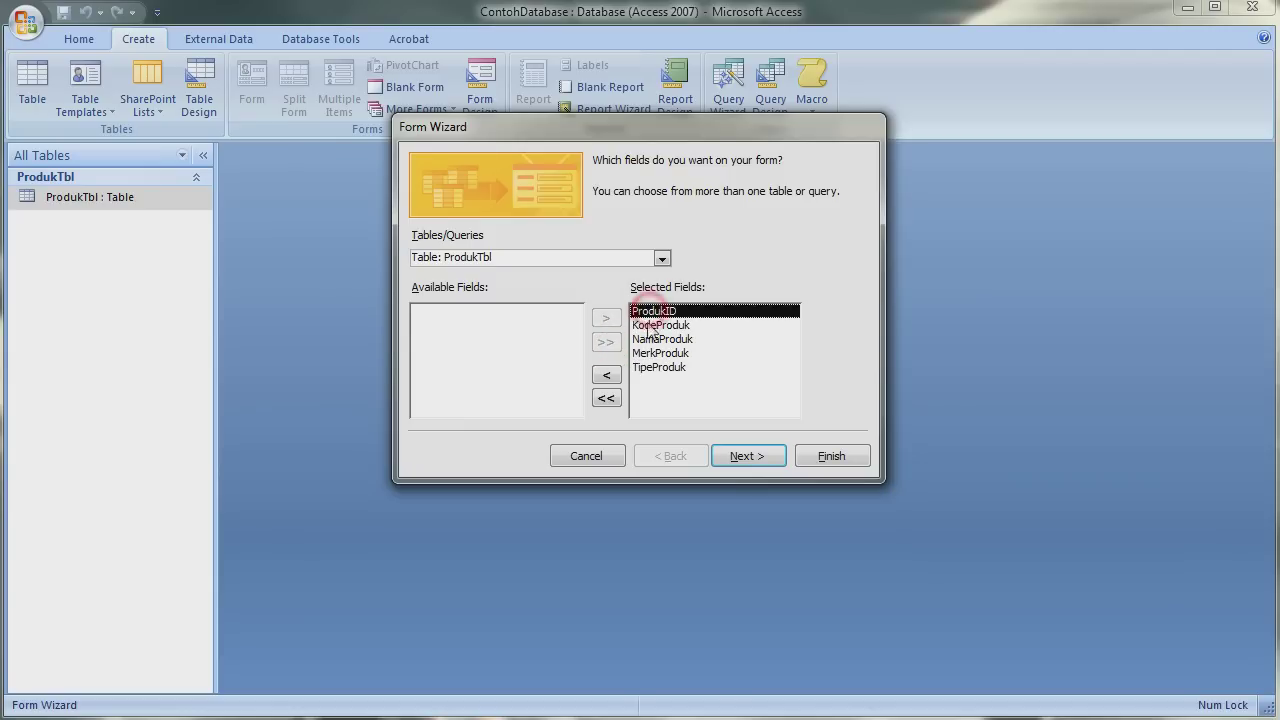
pyautogui.click(607, 375)
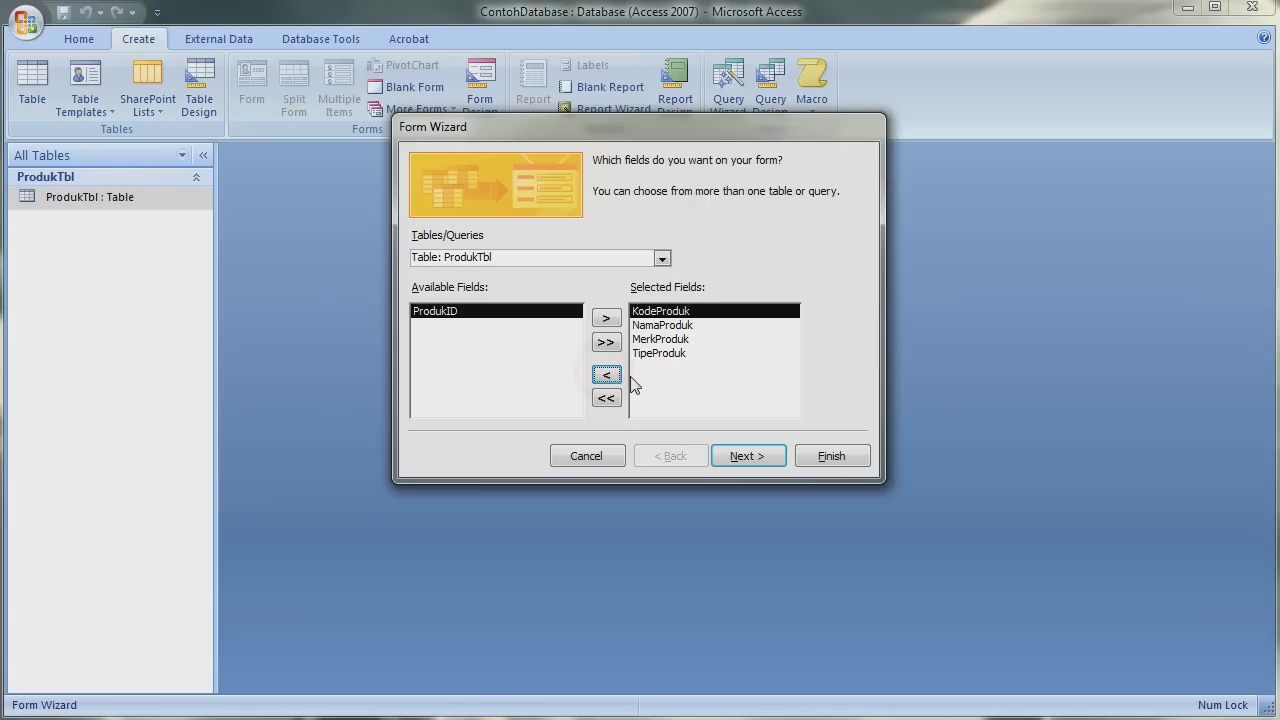
# Step: Accept the Columnar layout and the Windows Vista style for the new form
pyautogui.click(722, 460)
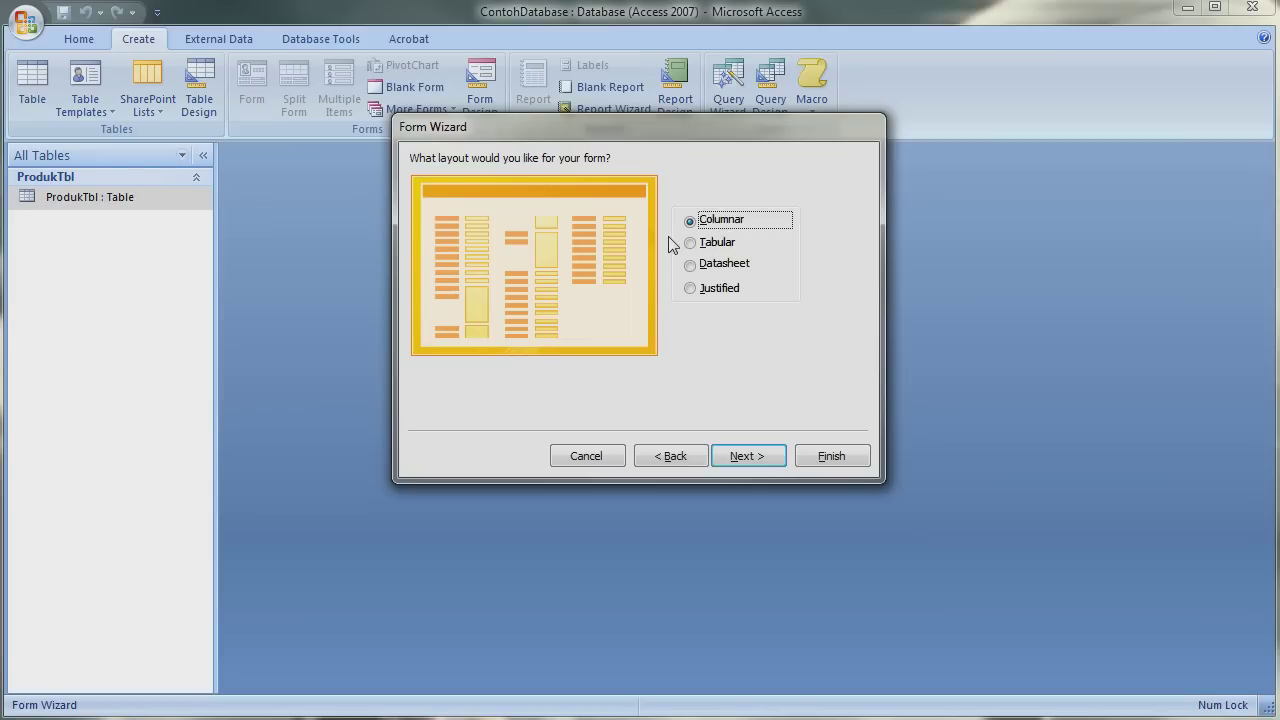
pyautogui.click(736, 460)
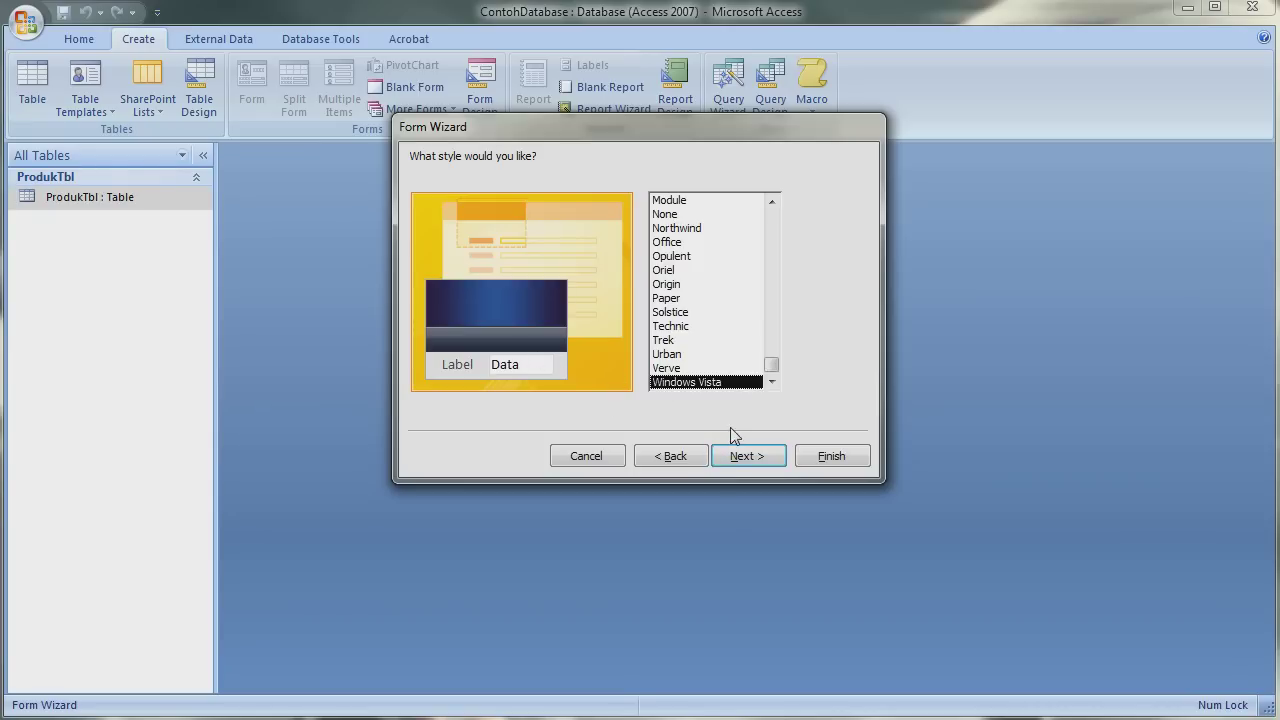
pyautogui.click(748, 456)
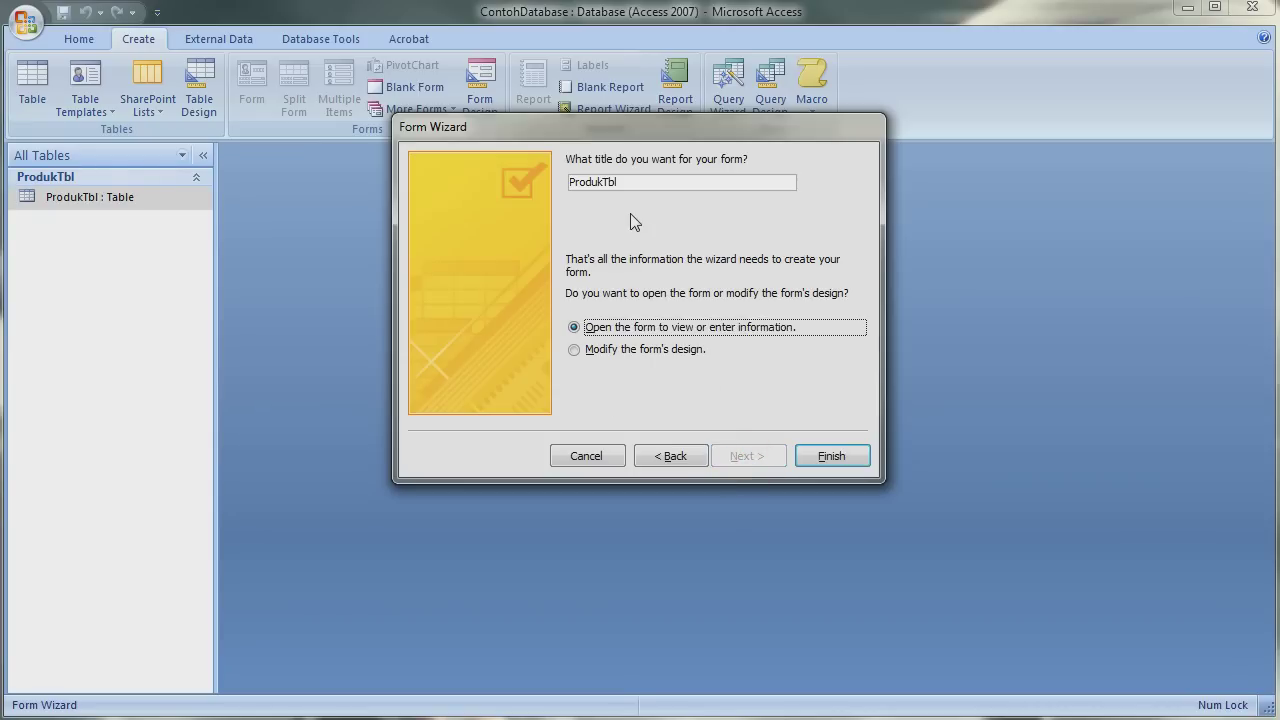
# Step: Title the form ProdukFrm and finish the wizard so the form opens for viewing or entering information
pyautogui.click(617, 182)
pyautogui.press('BackSpace')
pyautogui.press('BackSpace')
pyautogui.press('BackSpace')
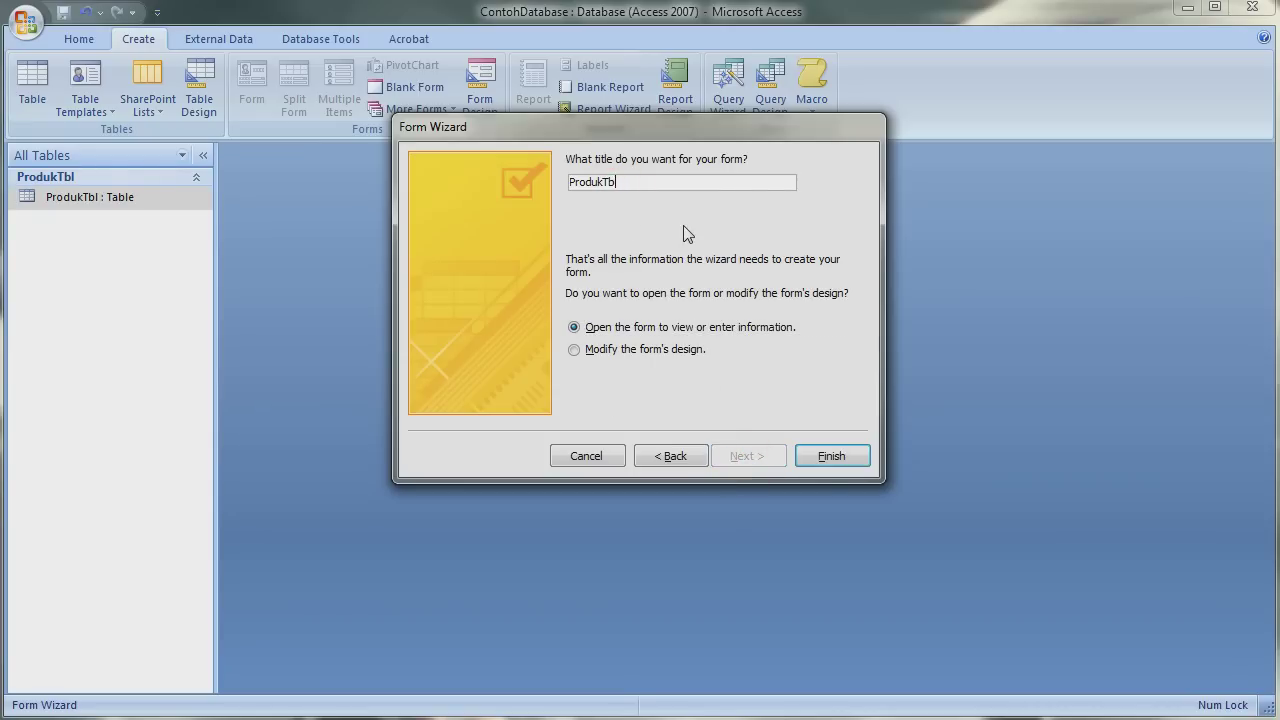
pyautogui.write('Frm')
pyautogui.click(830, 456)
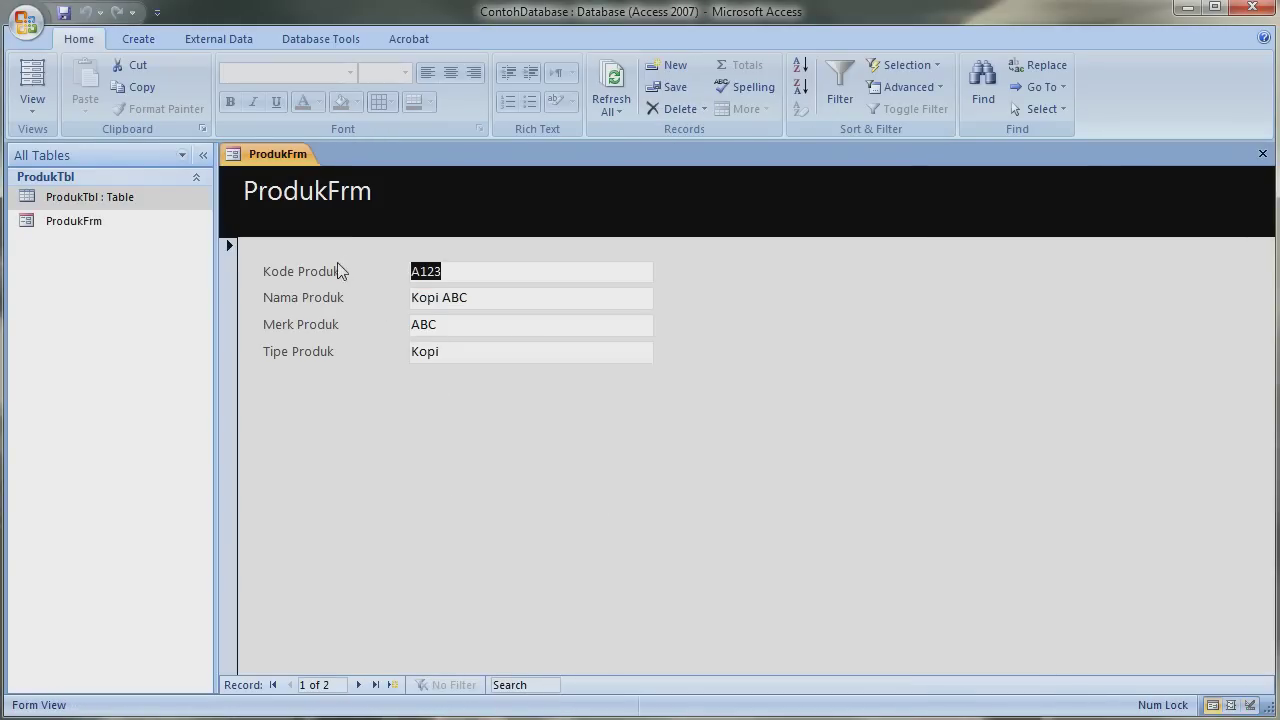
# Step: Add a new record through ProdukFrm with code A125, name Susu Dancow, brand Dancow and type Susu
pyautogui.click(358, 685)
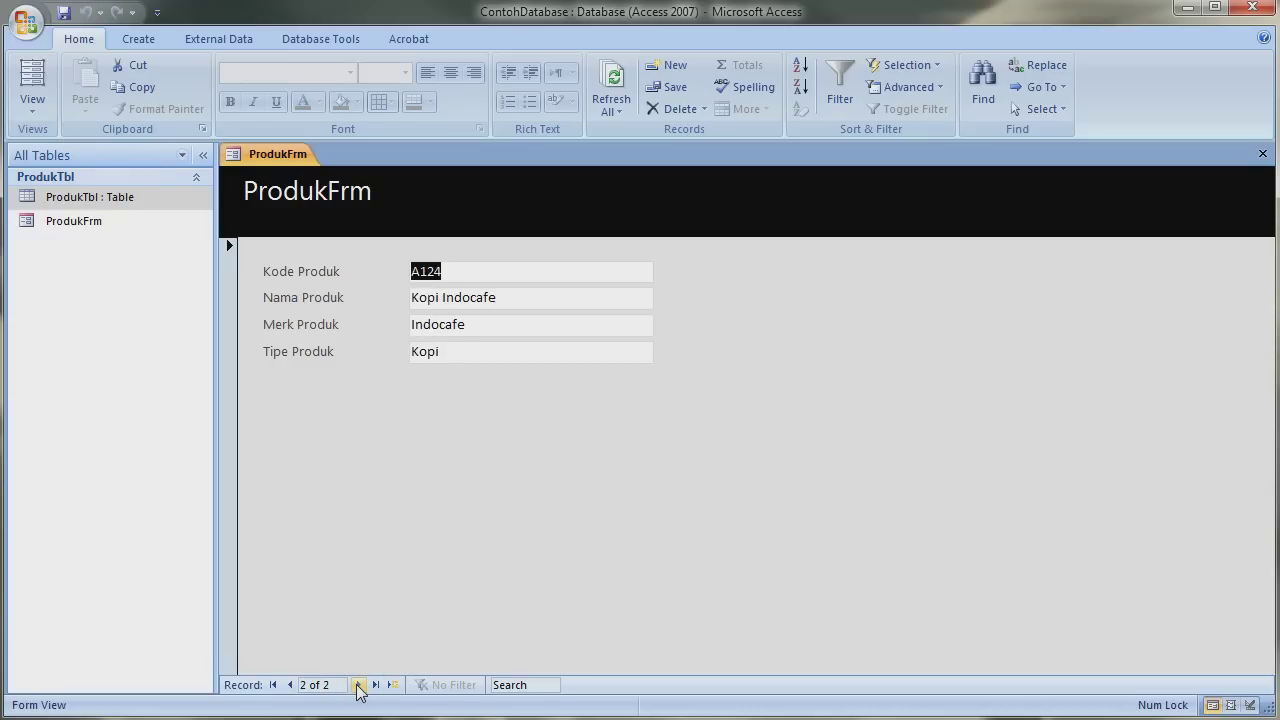
pyautogui.click(358, 685)
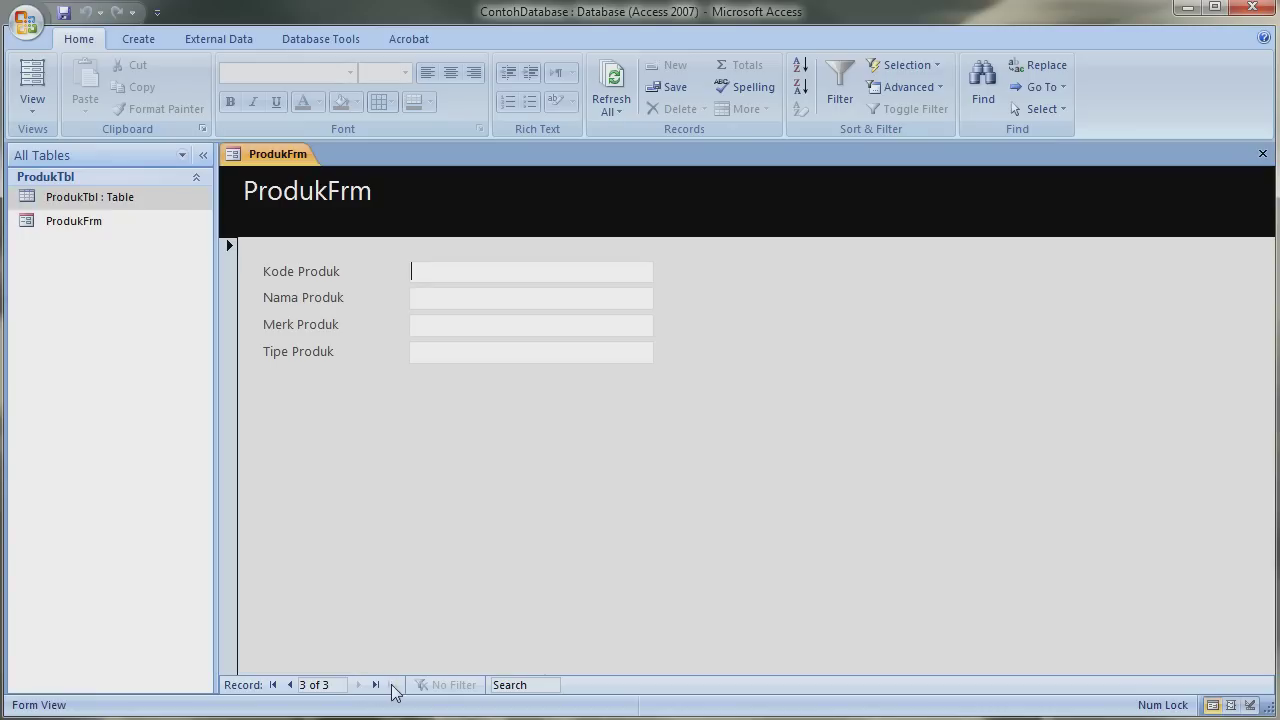
pyautogui.click(461, 270)
pyautogui.write('A125')
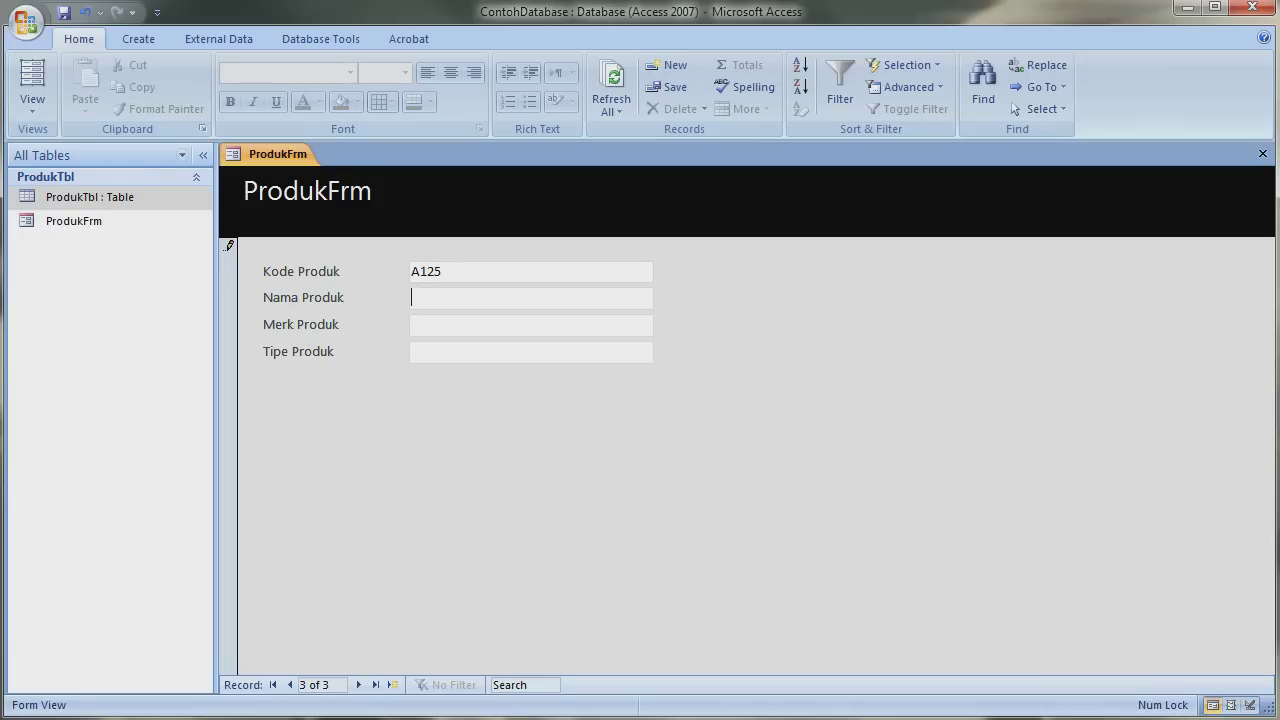
pyautogui.write('Susu Dancow')
pyautogui.press('Tab')
pyautogui.write('Dancow')
pyautogui.press('Tab')
pyautogui.write('Susu')
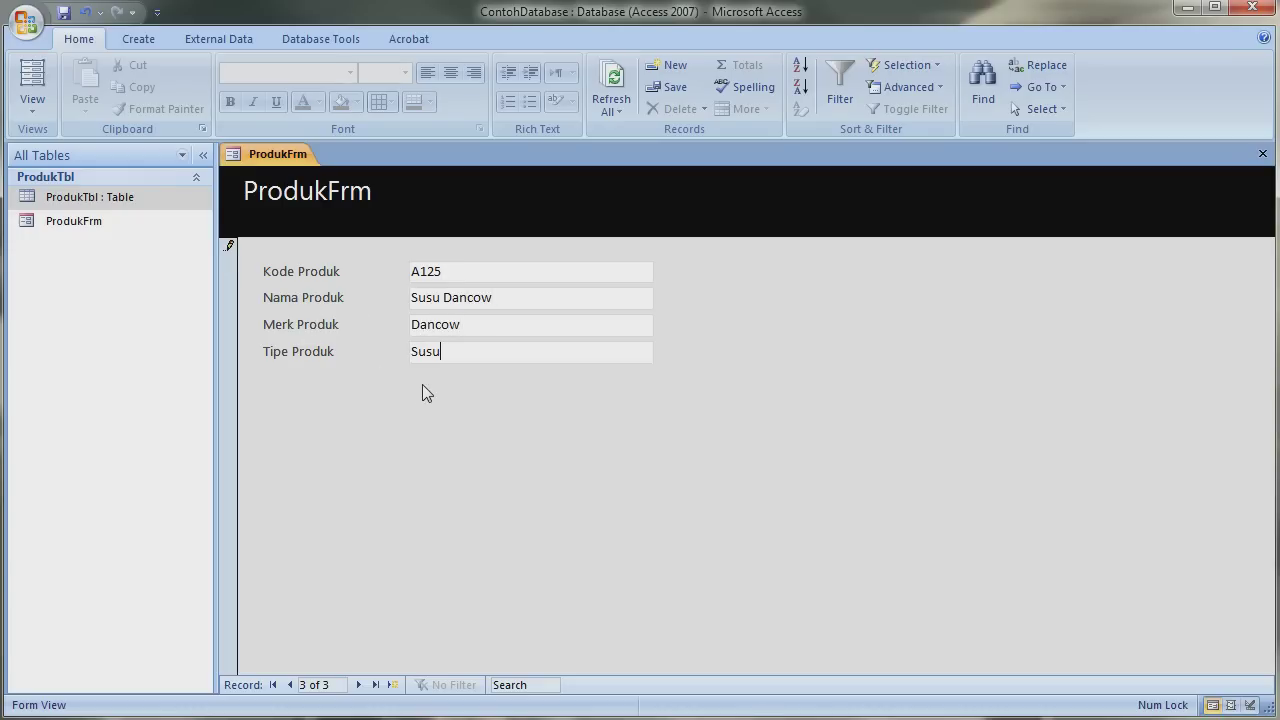
pyautogui.press('Tab')
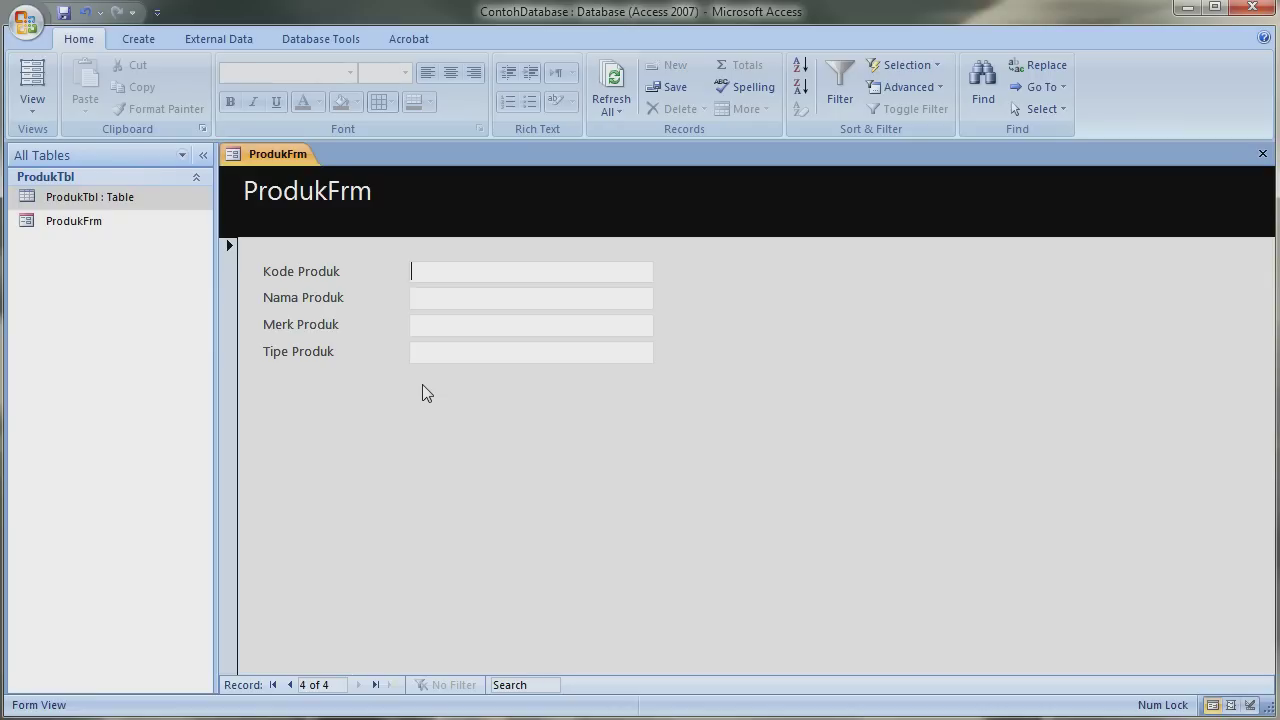
# Step: Check the records in the ProdukTbl datasheet and return to the ProdukFrm form
pyautogui.doubleClick(34, 200)
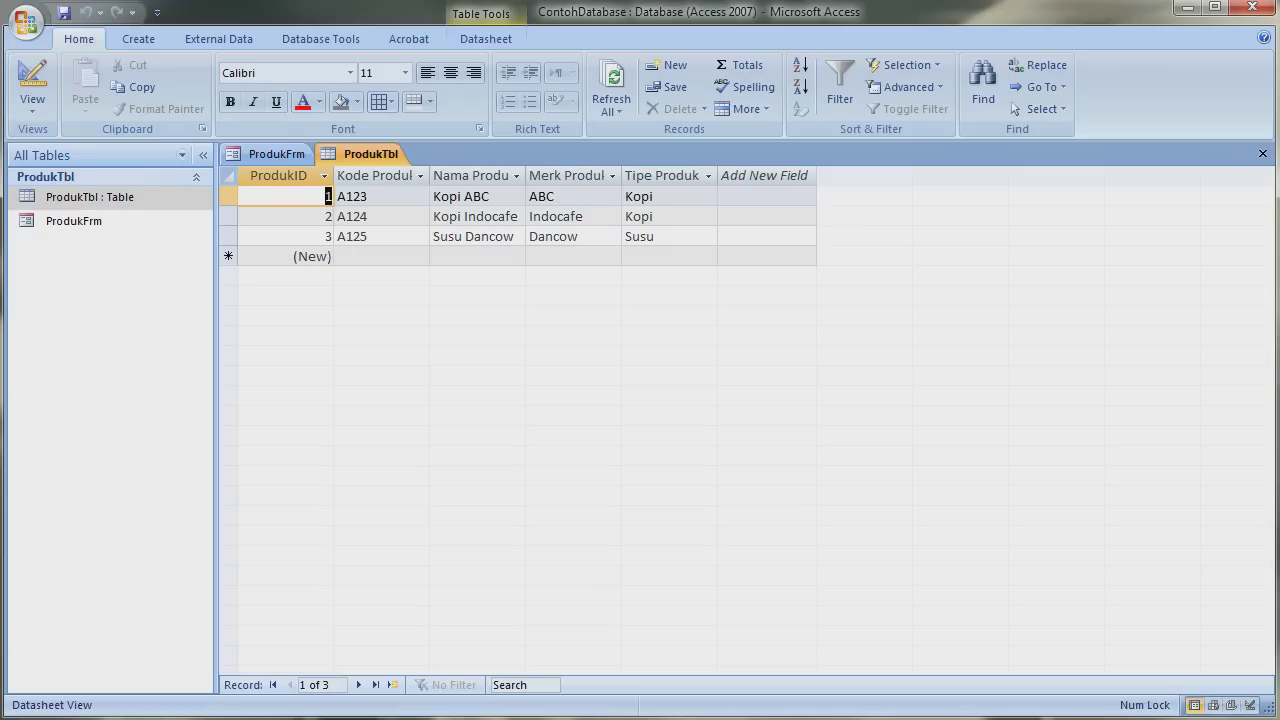
pyautogui.click(276, 155)
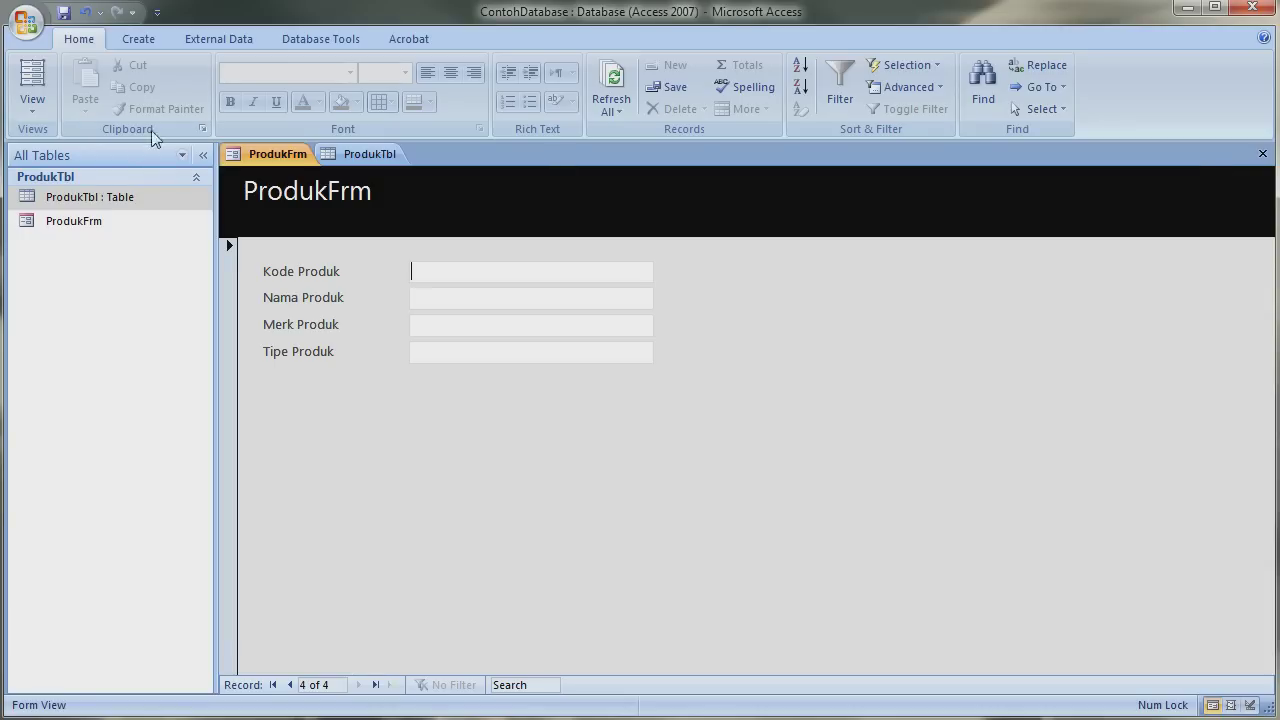
# Step: In Design View, extend ProdukFrm's Detail section to about 2.2 inches high and move the four product fields down to free space above them
pyautogui.click(32, 100)
pyautogui.click(63, 231)
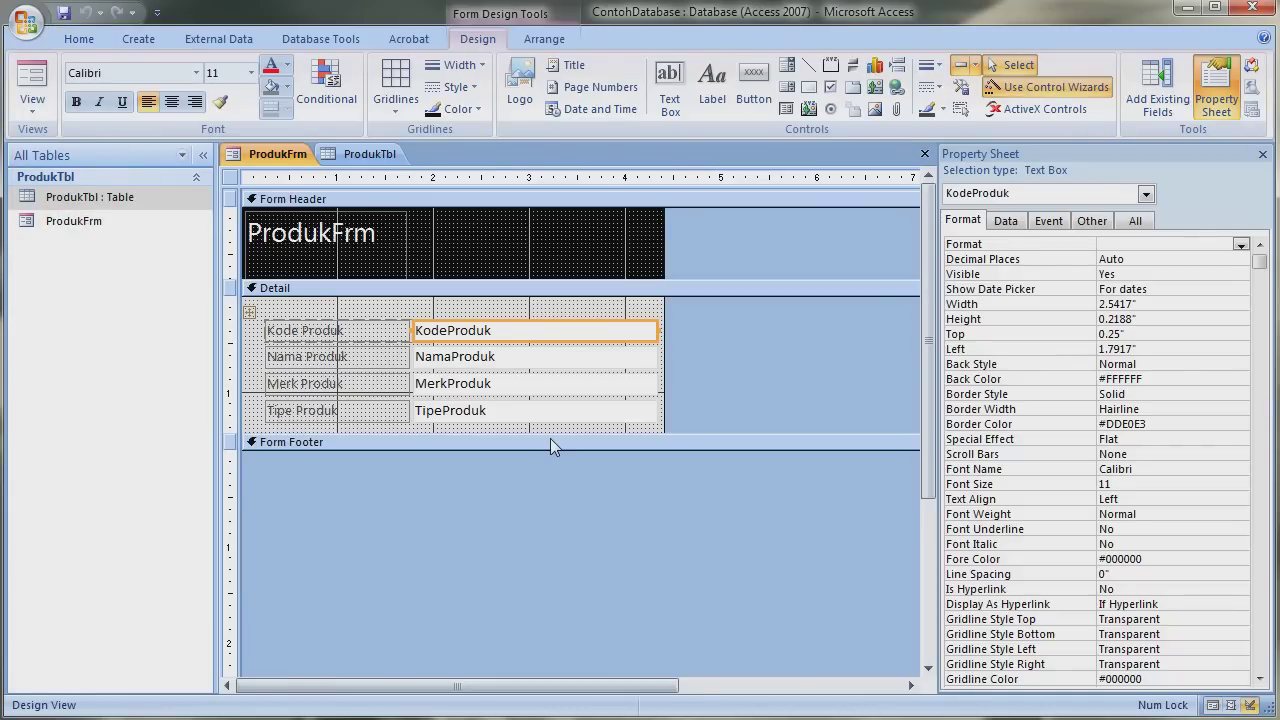
pyautogui.moveTo(566, 450); pyautogui.dragTo(566, 505)
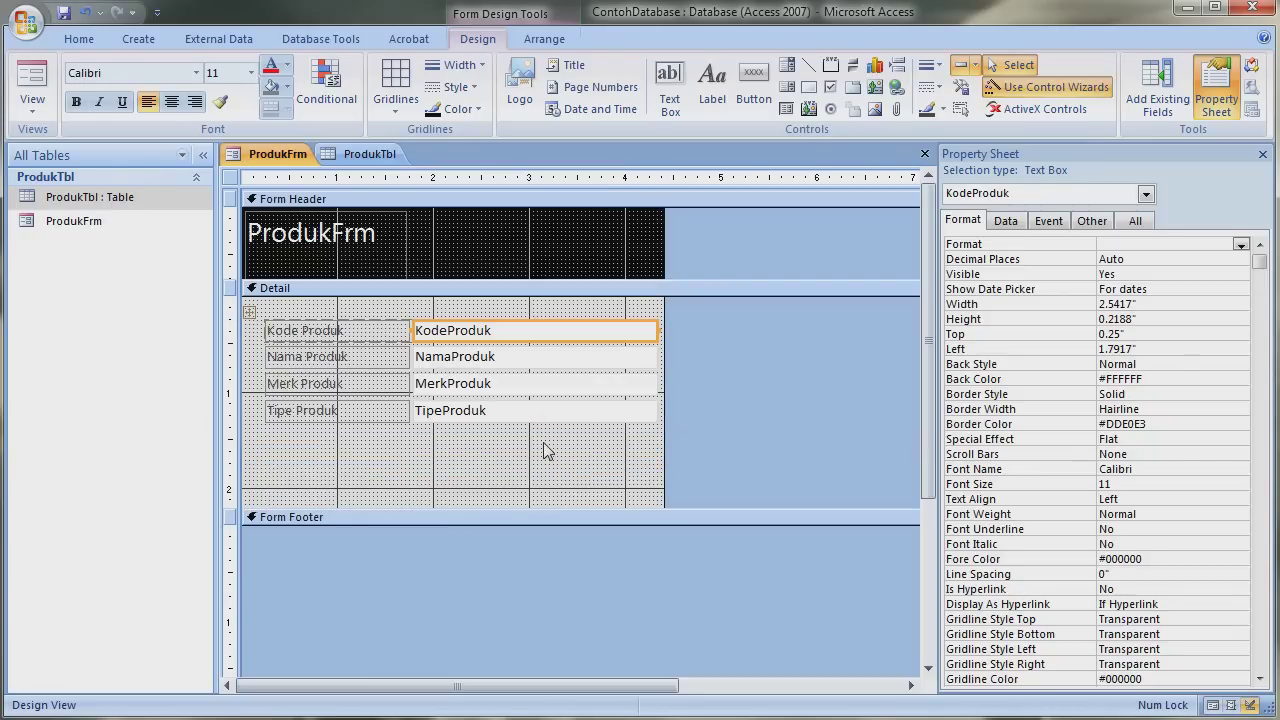
pyautogui.moveTo(545, 450); pyautogui.dragTo(296, 402)
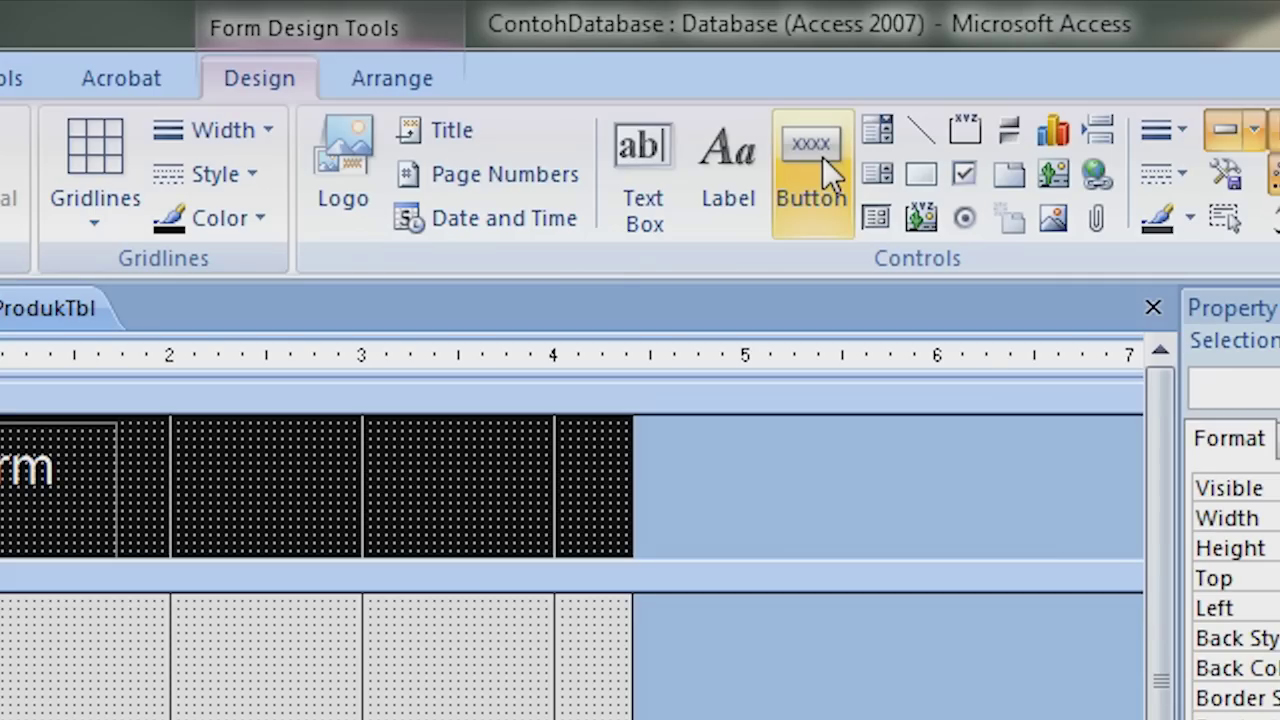
# Step: Place a command button above the Kode Produk field and assign it the Record Operations action Add New Record
pyautogui.click(822, 157)
pyautogui.click(268, 340)
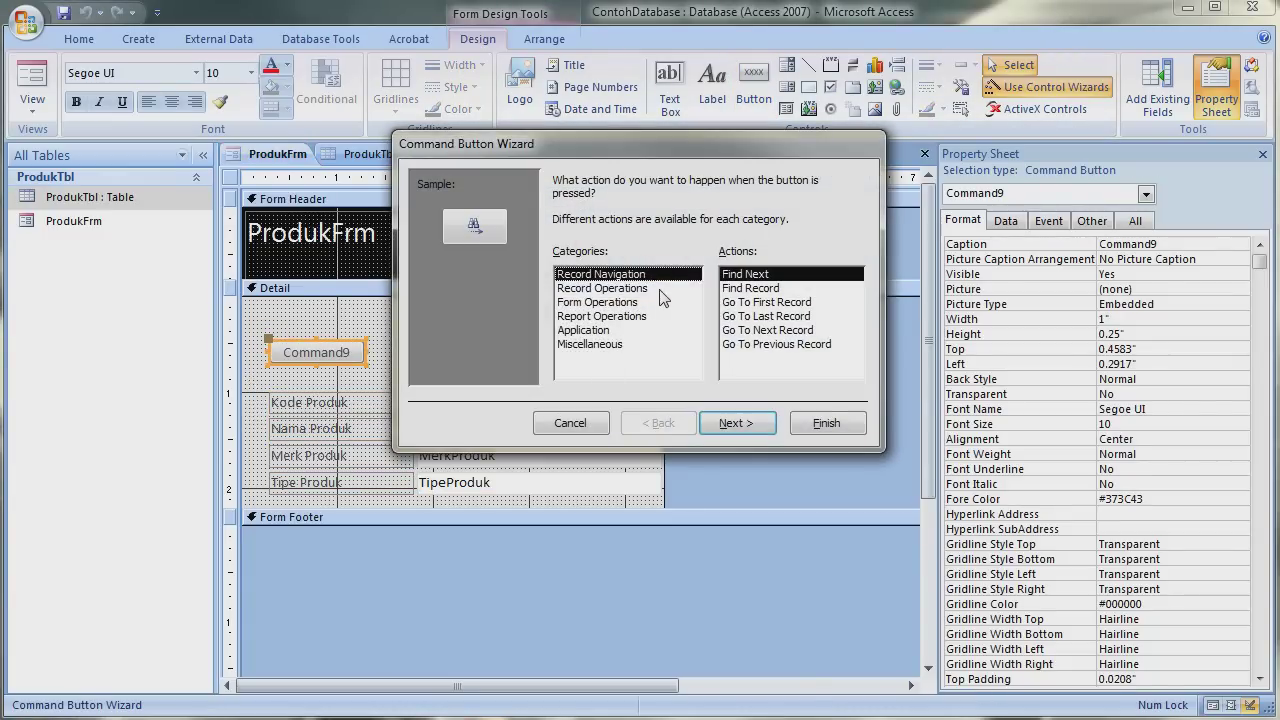
pyautogui.click(642, 288)
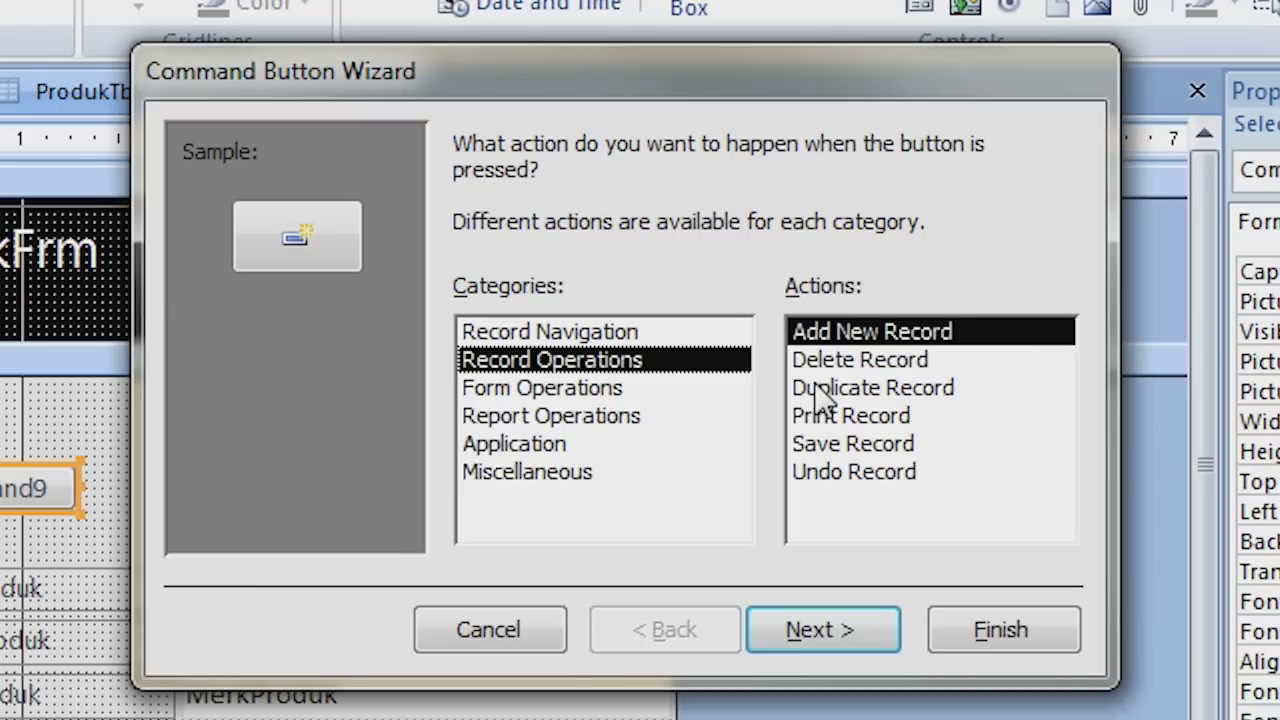
pyautogui.click(832, 634)
# Step: Show text instead of a picture on the command button, with the wording "Tambah produk"
pyautogui.click(530, 308)
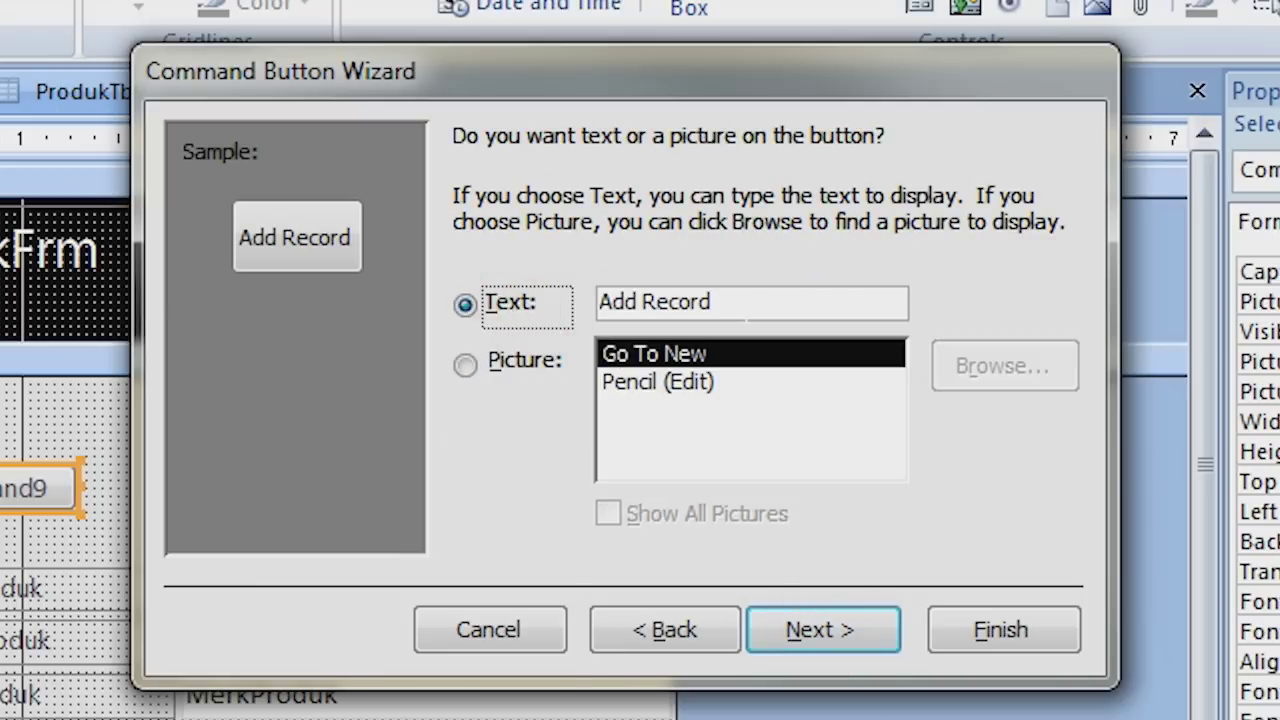
pyautogui.doubleClick(749, 302)
pyautogui.write('Tam')
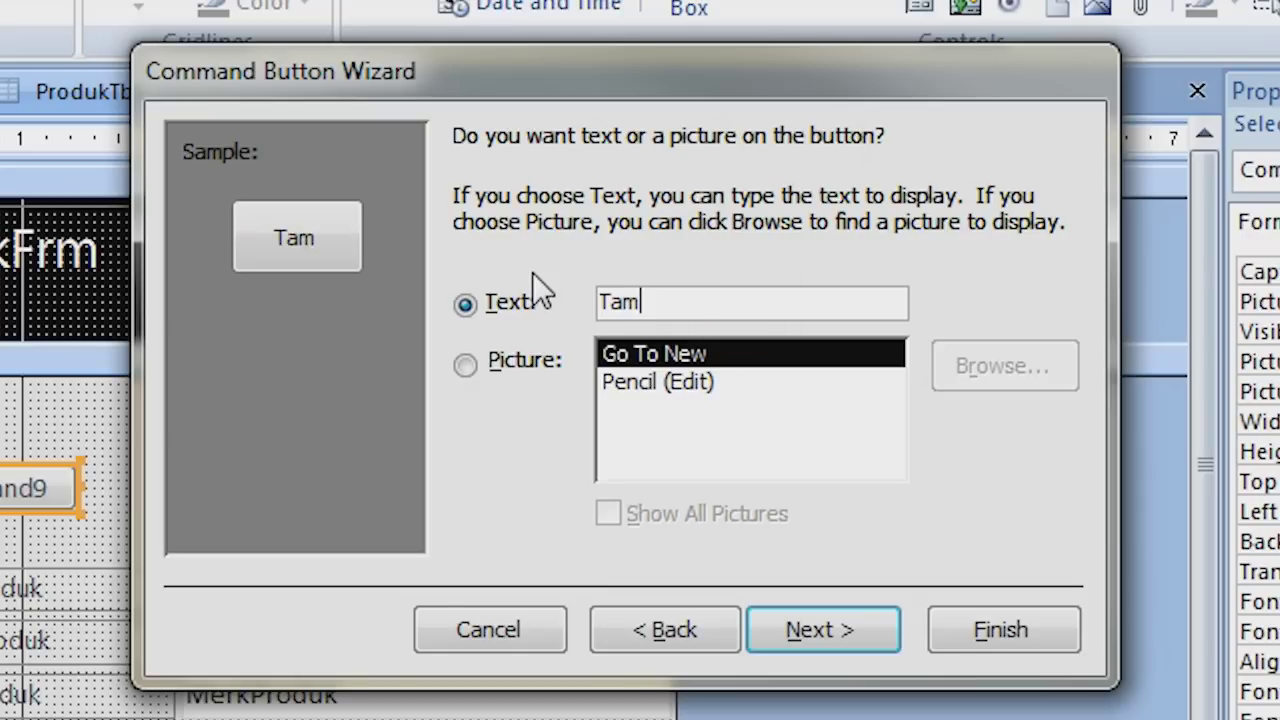
pyautogui.write('bah produk')
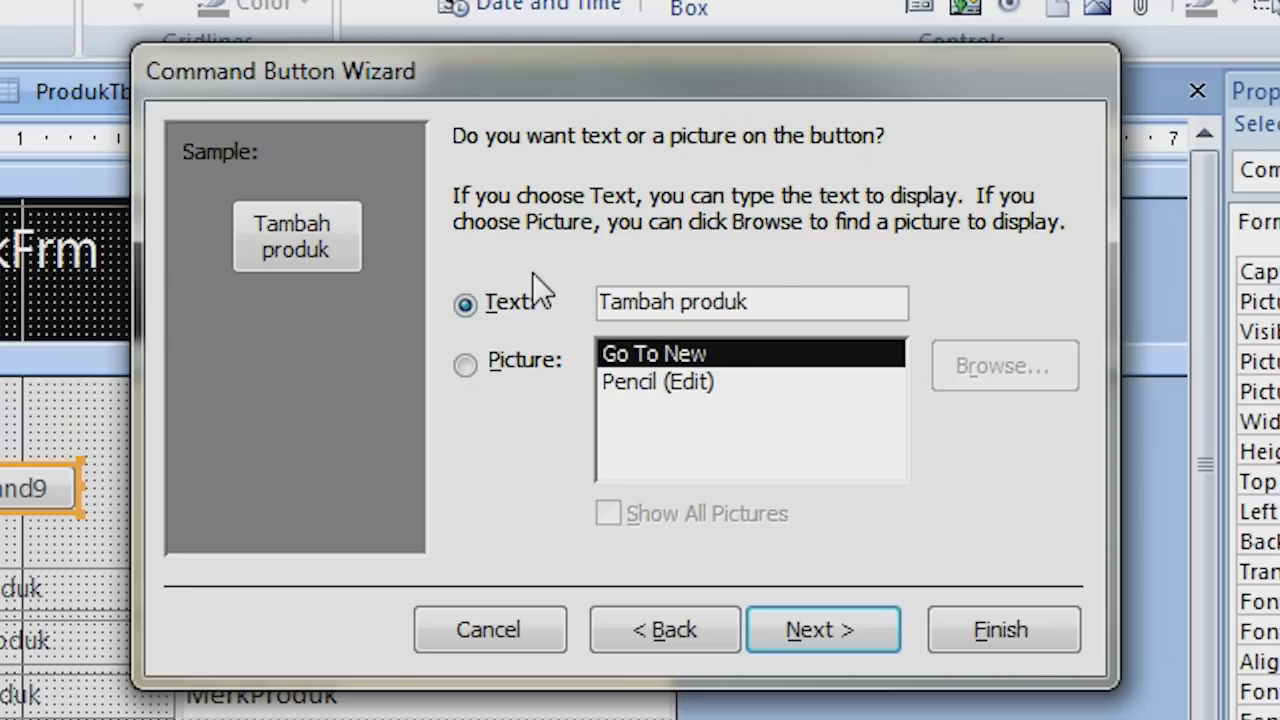
pyautogui.click(828, 622)
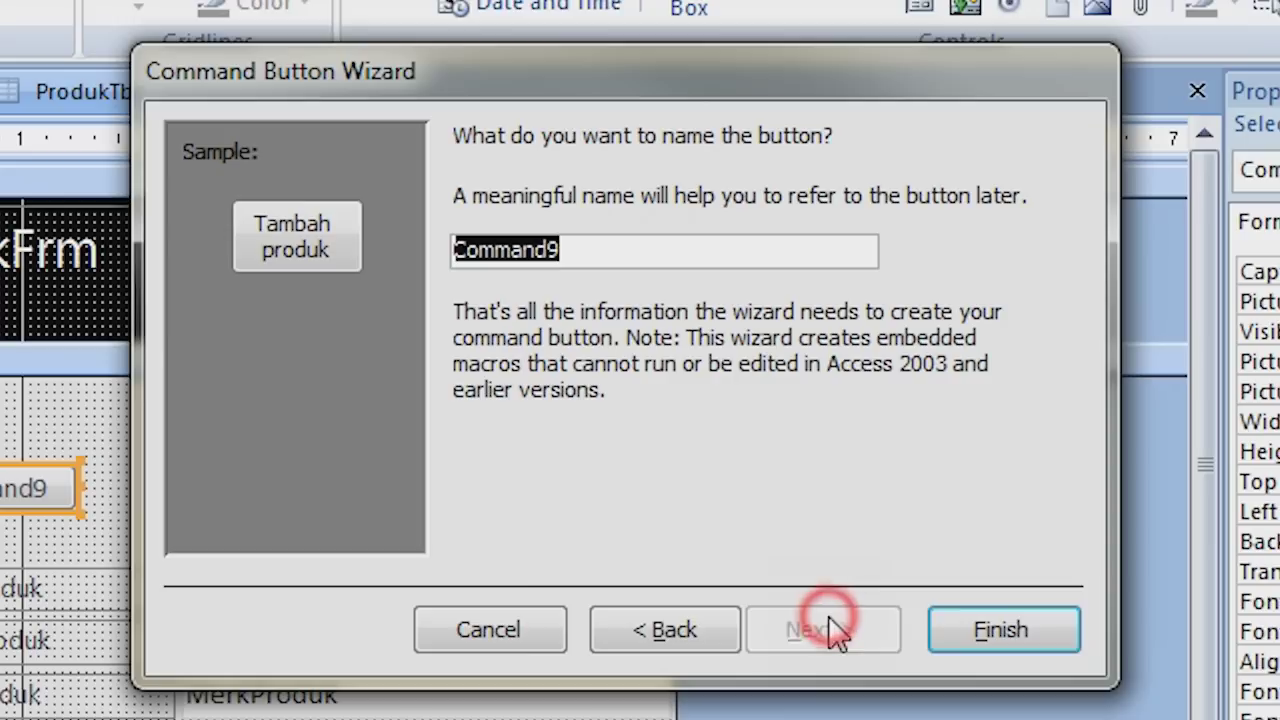
# Step: Name the command button Tambah and finish the Command Button Wizard, leaving the new button selected on the form
pyautogui.write('t')
pyautogui.press('BackSpace')
pyautogui.write('Tambah')
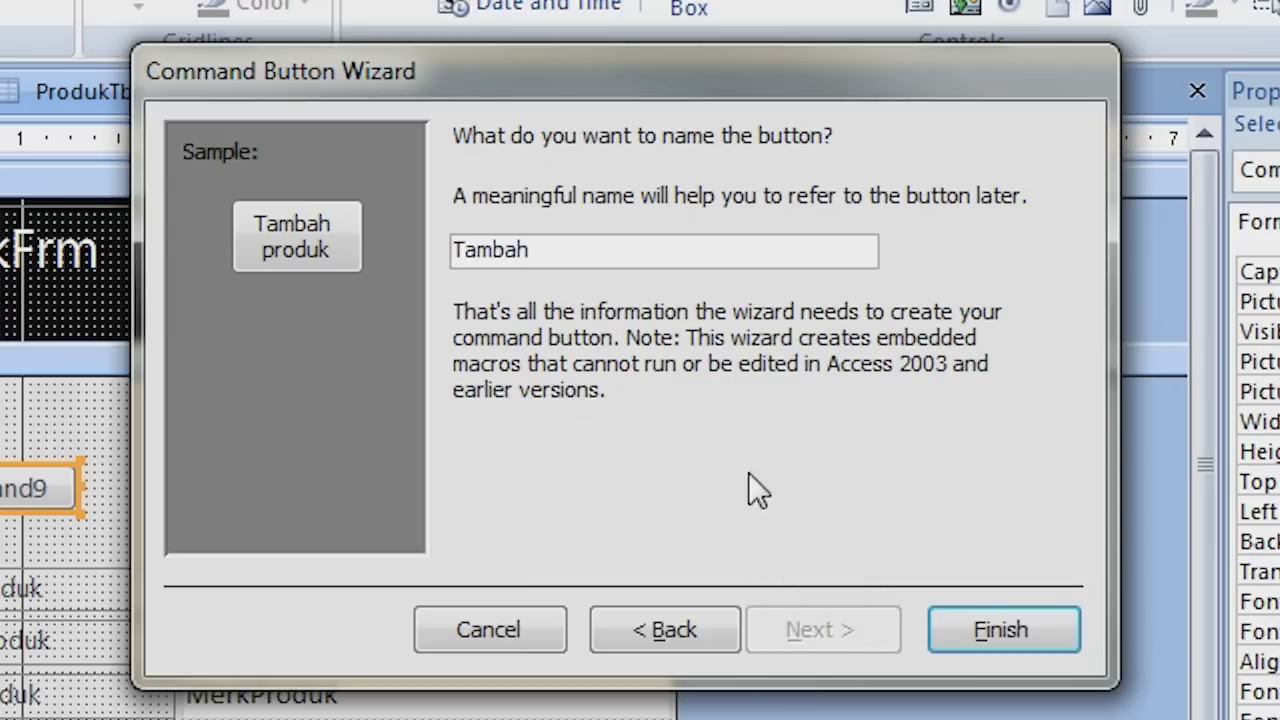
pyautogui.click(1003, 628)
pyautogui.click(372, 349)
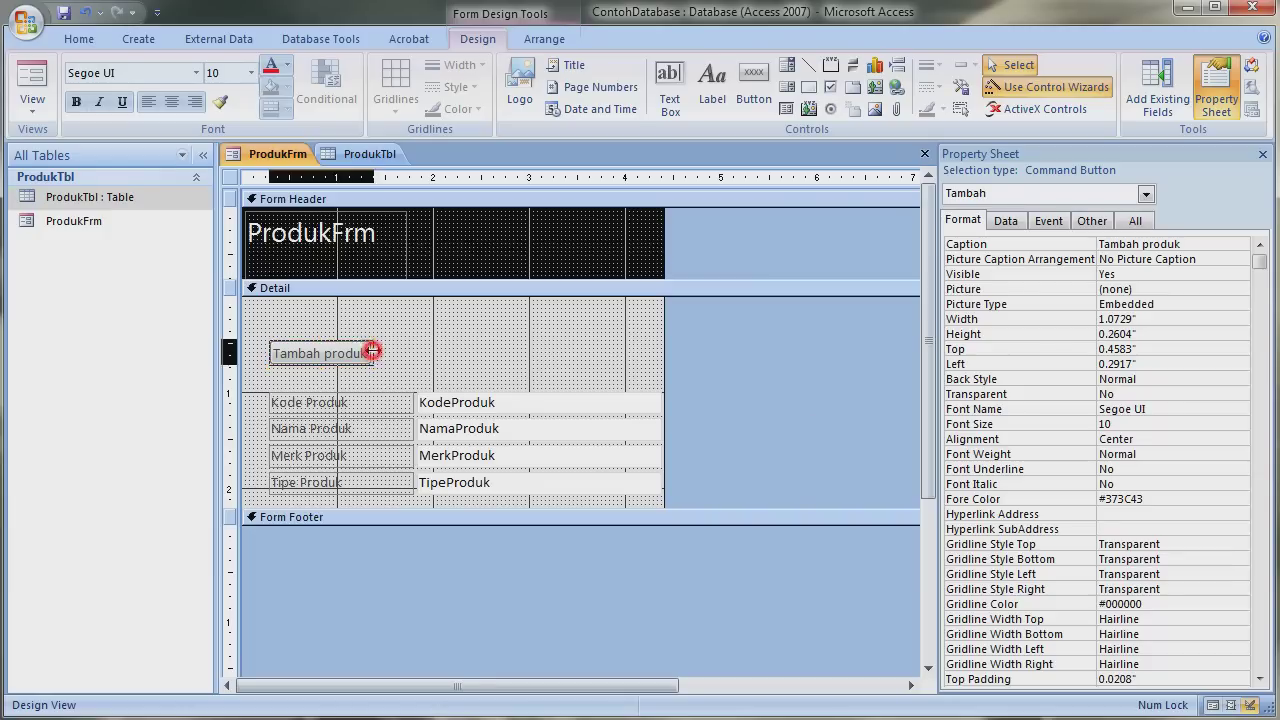
# Step: Widen the Tambah produk button slightly and move it up to the upper edge of the Detail section
pyautogui.click(470, 335)
pyautogui.moveTo(372, 349); pyautogui.dragTo(372, 317)
# Step: Shift the form header label to 0.33 inches from the left edge, widen it to about 3.6 inches, and retitle it Tambah Produk
pyautogui.moveTo(323, 234); pyautogui.dragTo(351, 234)
pyautogui.moveTo(434, 245); pyautogui.dragTo(622, 245)
pyautogui.doubleClick(452, 240)
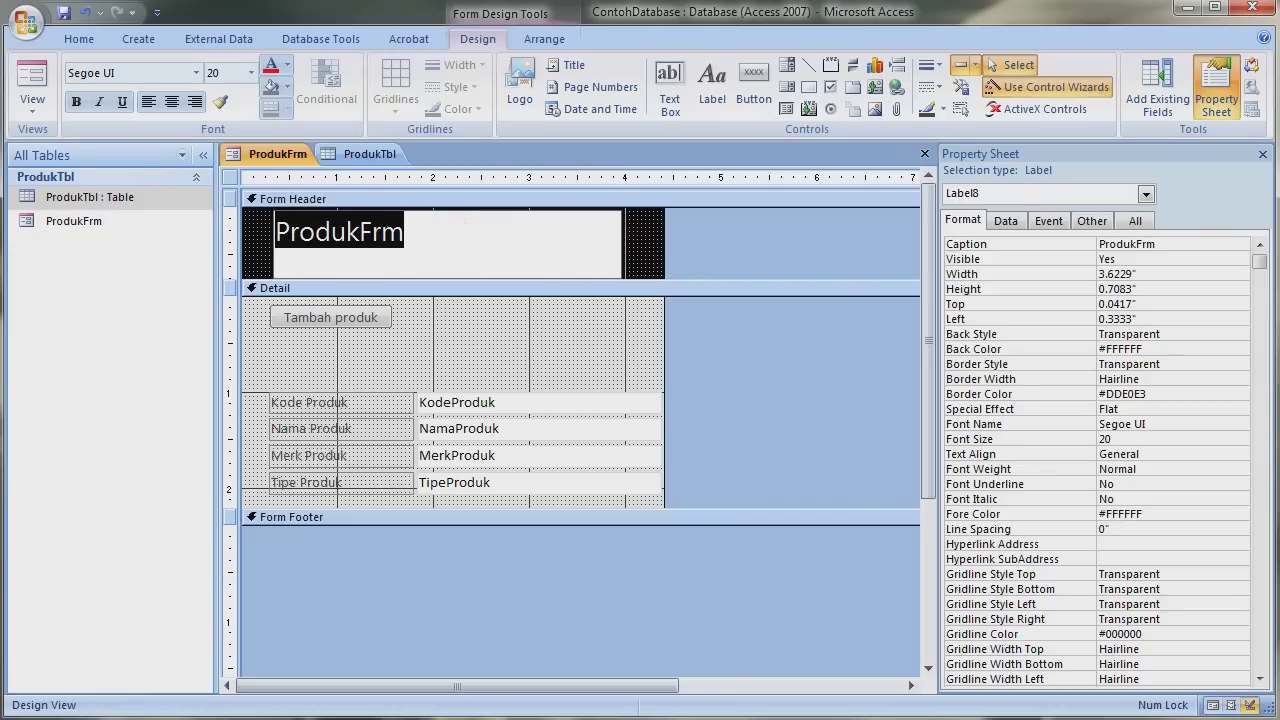
pyautogui.write('Tambah Produk')
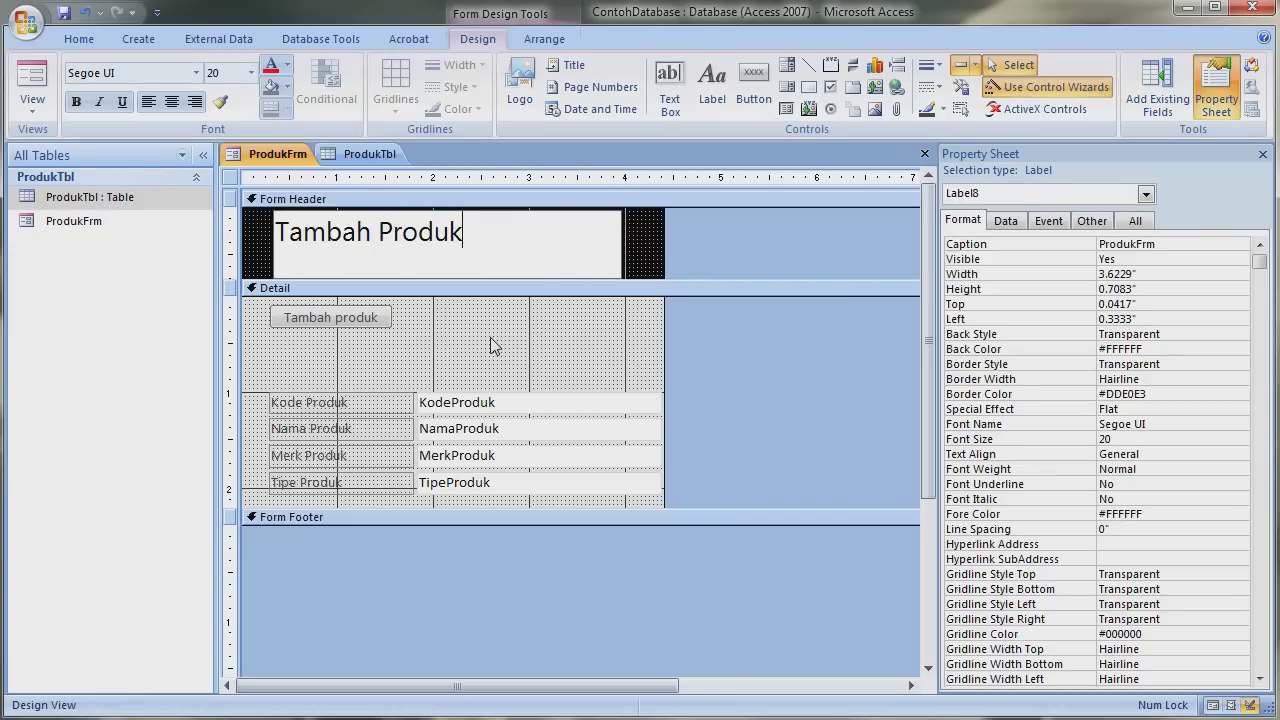
pyautogui.click(676, 250)
# Step: Move the four product fields up to just below the Tambah produk button and shorten the Detail section to fit them
pyautogui.moveTo(330, 370); pyautogui.dragTo(490, 500)
pyautogui.moveTo(460, 404); pyautogui.dragTo(457, 357)
pyautogui.moveTo(454, 508); pyautogui.dragTo(456, 457)
pyautogui.click(680, 378)
# Step: In Form View, add a product with code A126, name Kopi Torabika Cappuccino, brand Torabika and type Kopi using the form's Tambah produk button
pyautogui.press('F5')
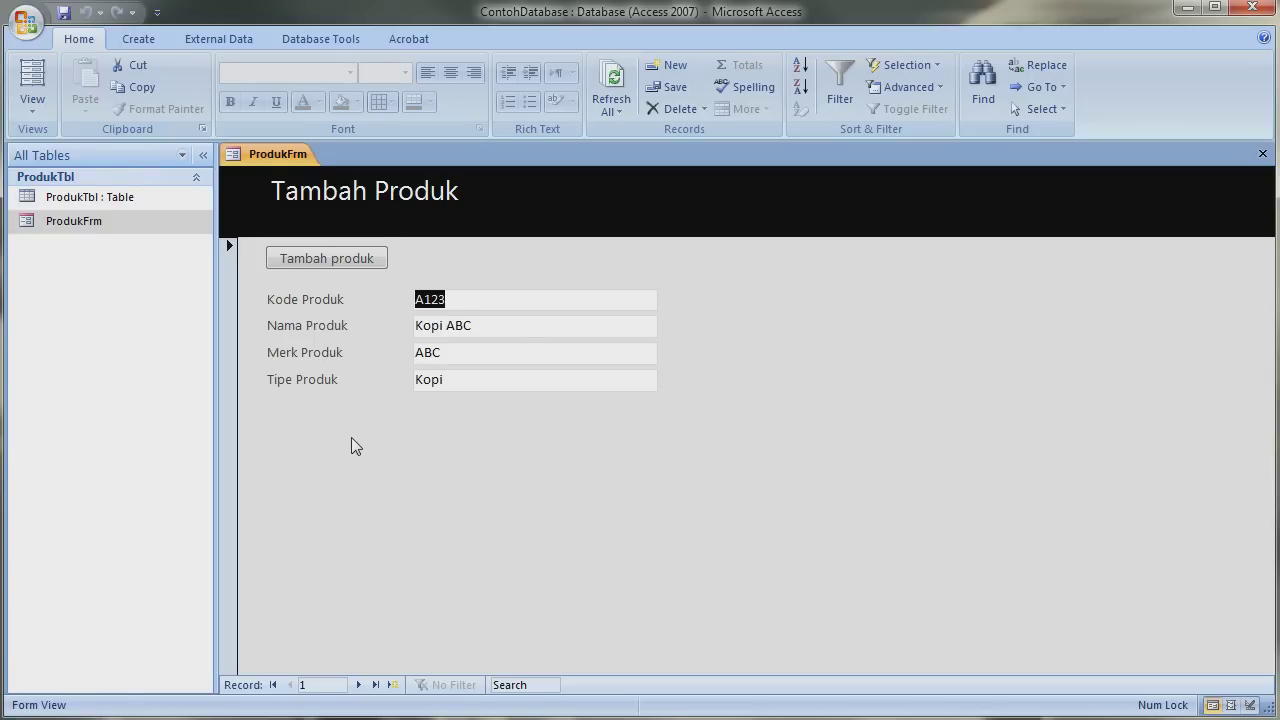
pyautogui.click(318, 262)
pyautogui.click(449, 300)
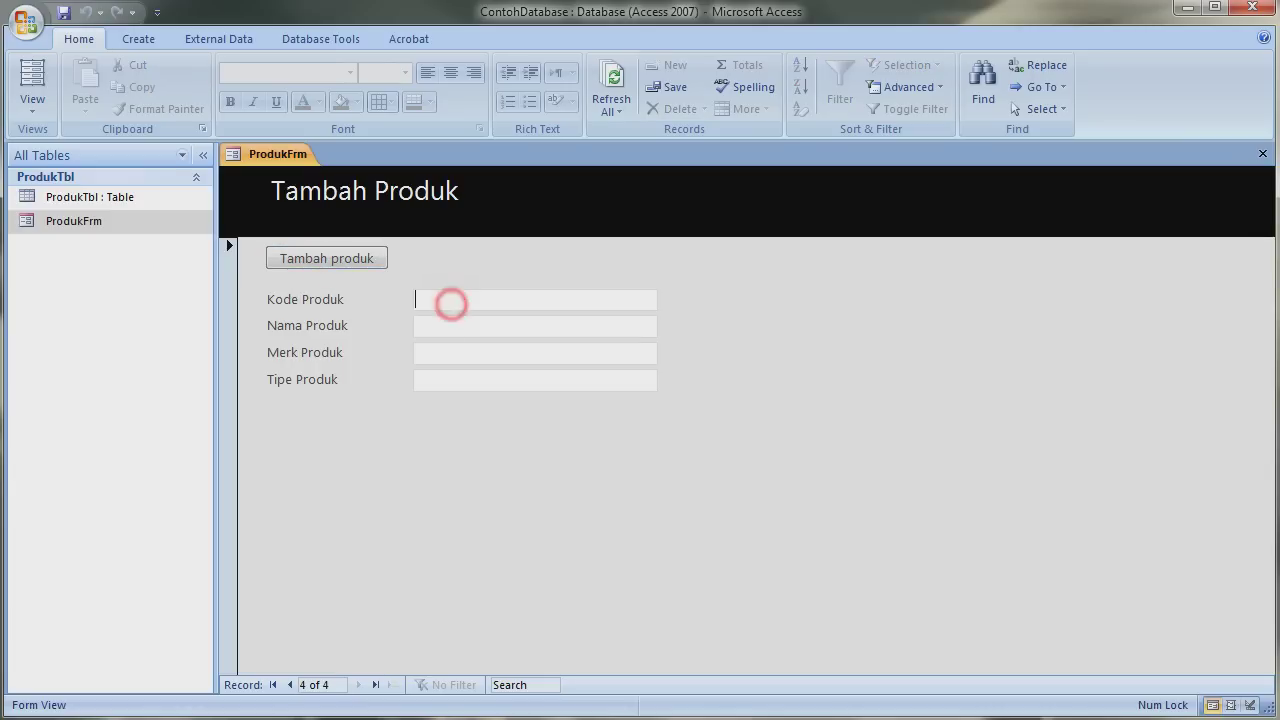
pyautogui.write('A126')
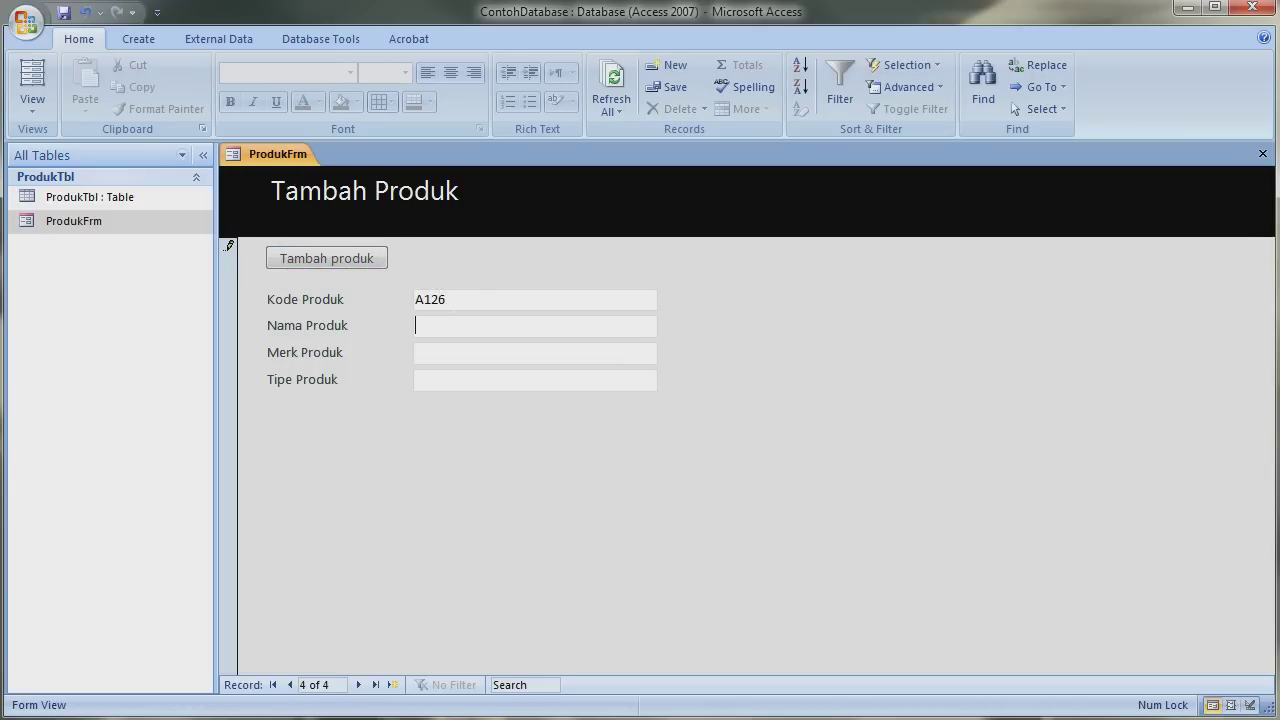
pyautogui.write('Kopi Torabika Cappuccino')
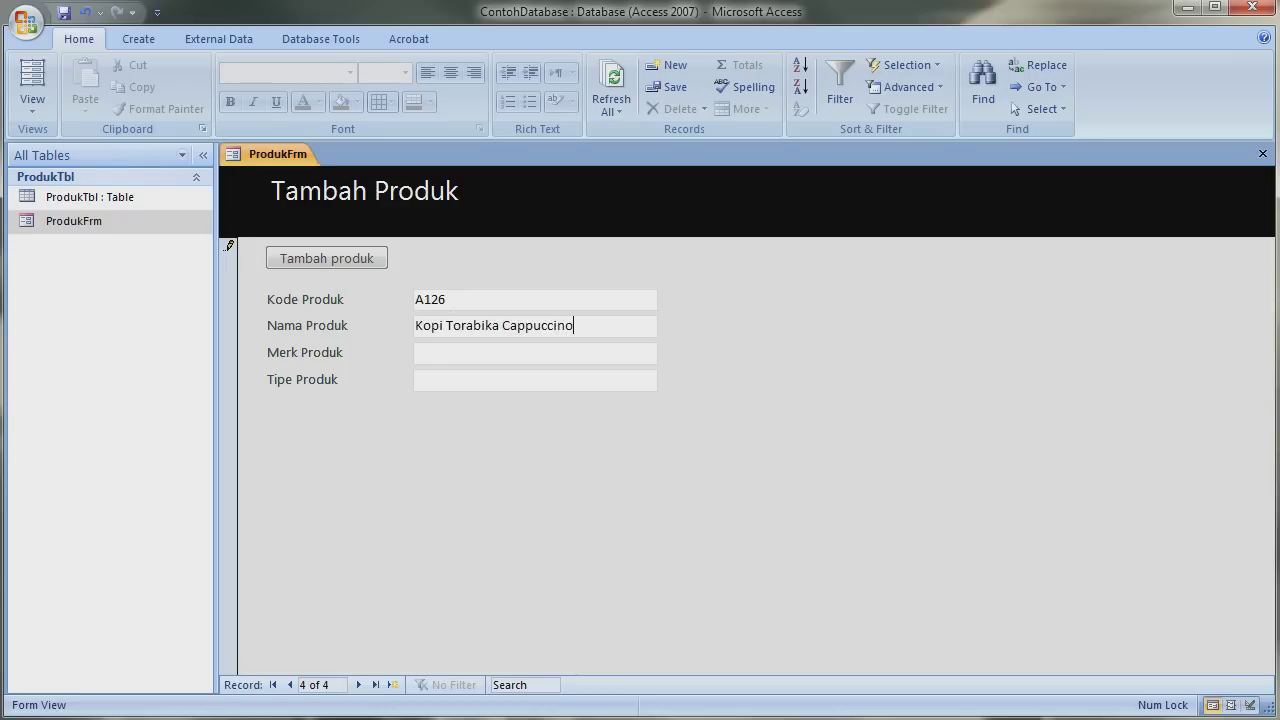
pyautogui.write('Torabika')
pyautogui.press('Tab')
pyautogui.write('Kopi')
pyautogui.click(348, 266)
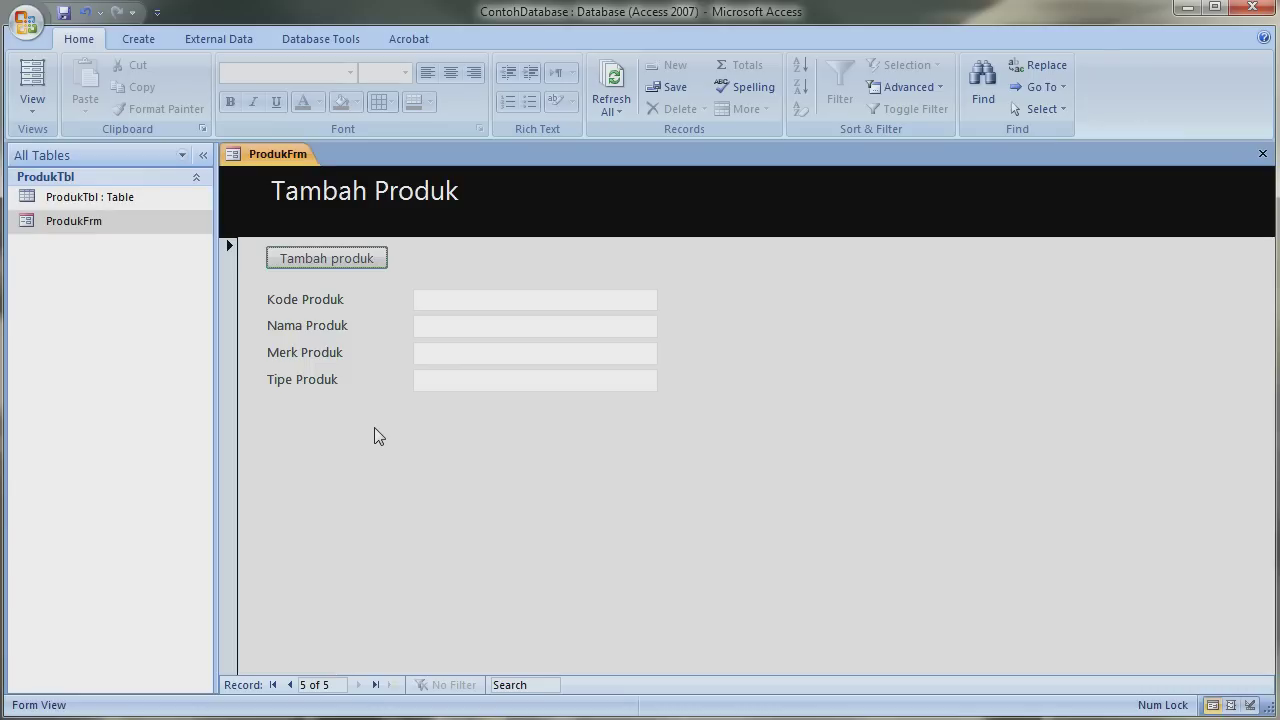
# Step: Return ProdukFrm to Design View and extend its Detail section to about 2.2 inches high
pyautogui.click(32, 105)
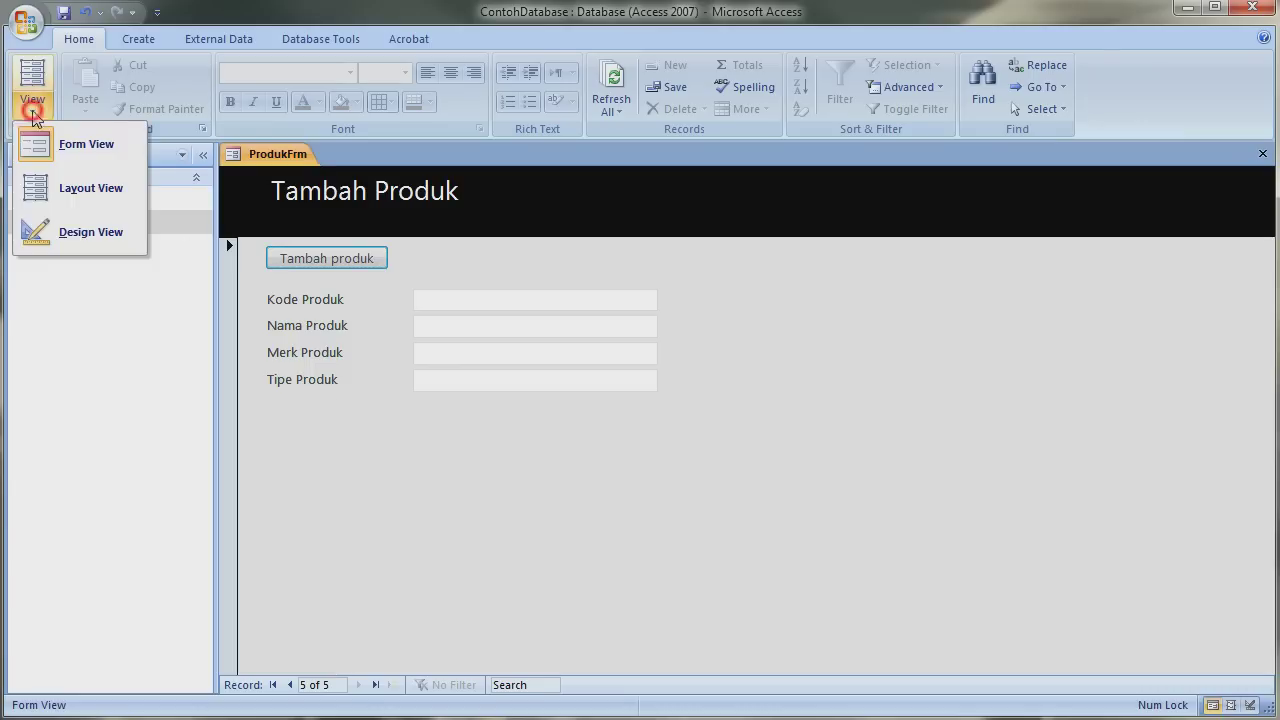
pyautogui.click(62, 226)
pyautogui.moveTo(574, 474); pyautogui.dragTo(574, 510)
# Step: Place a command button below the Tipe Produk field and assign it the Record Operations action Save Record
pyautogui.click(754, 85)
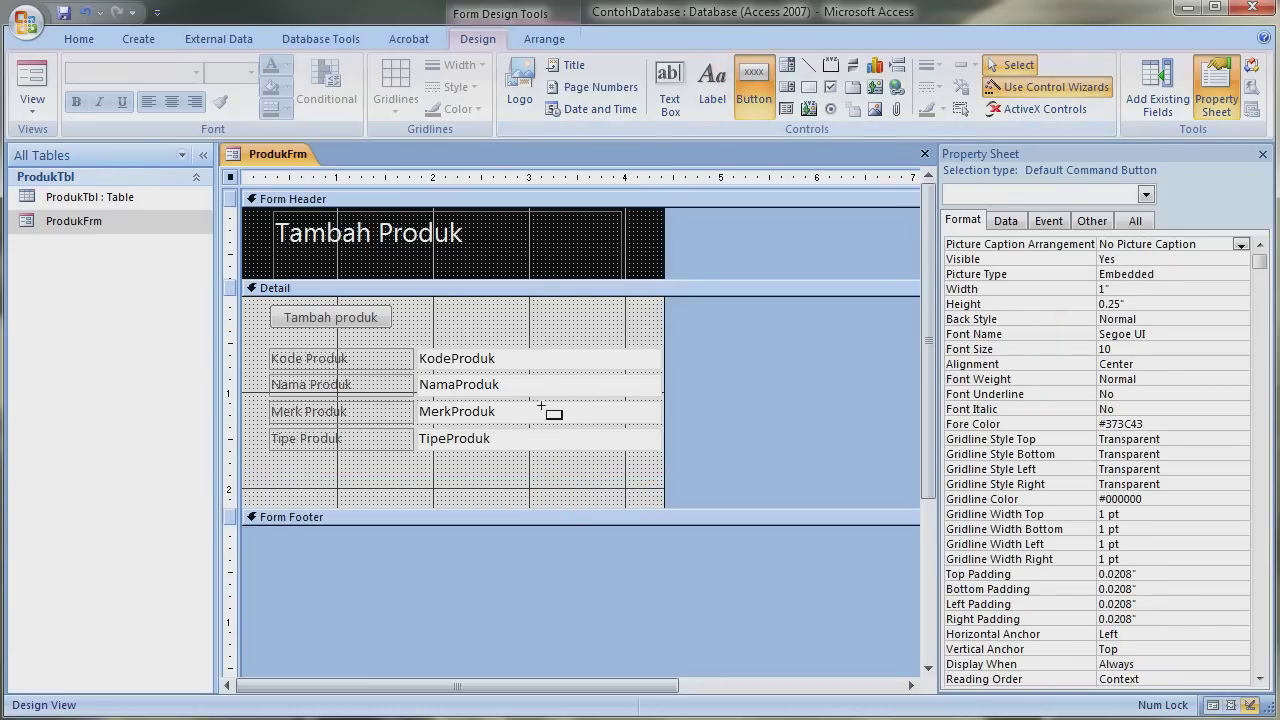
pyautogui.click(435, 482)
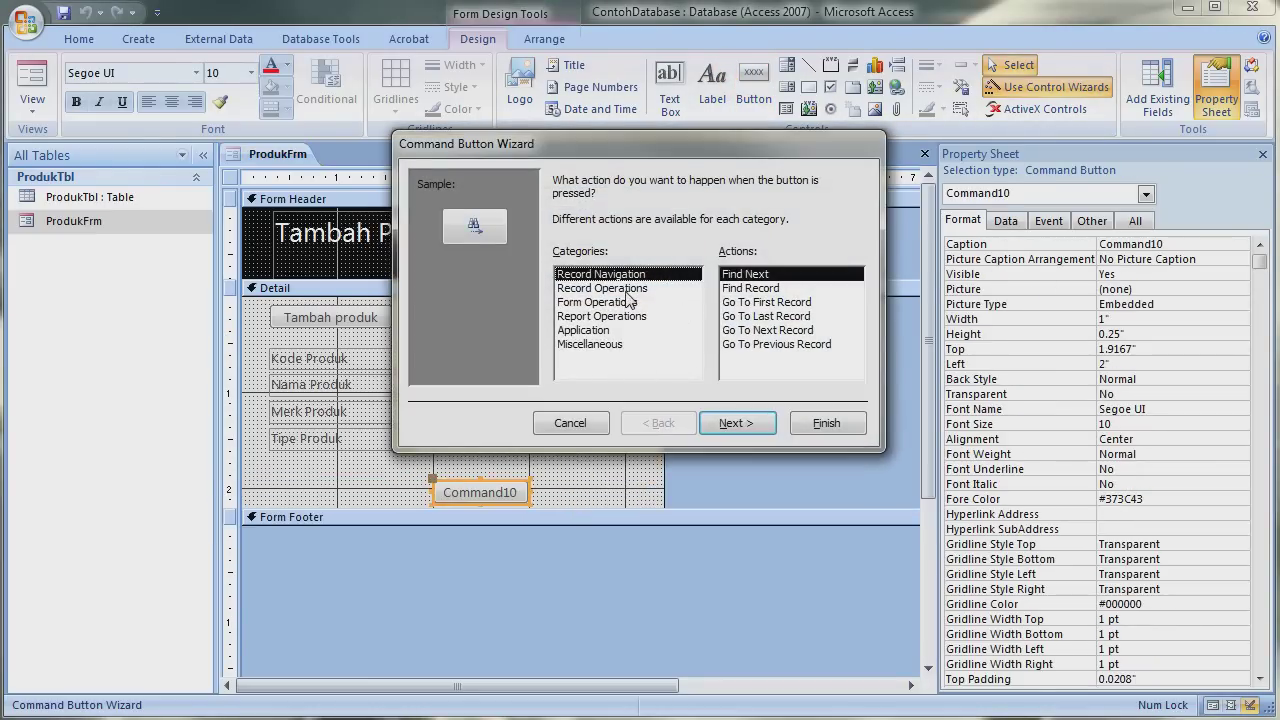
pyautogui.click(602, 288)
pyautogui.click(752, 330)
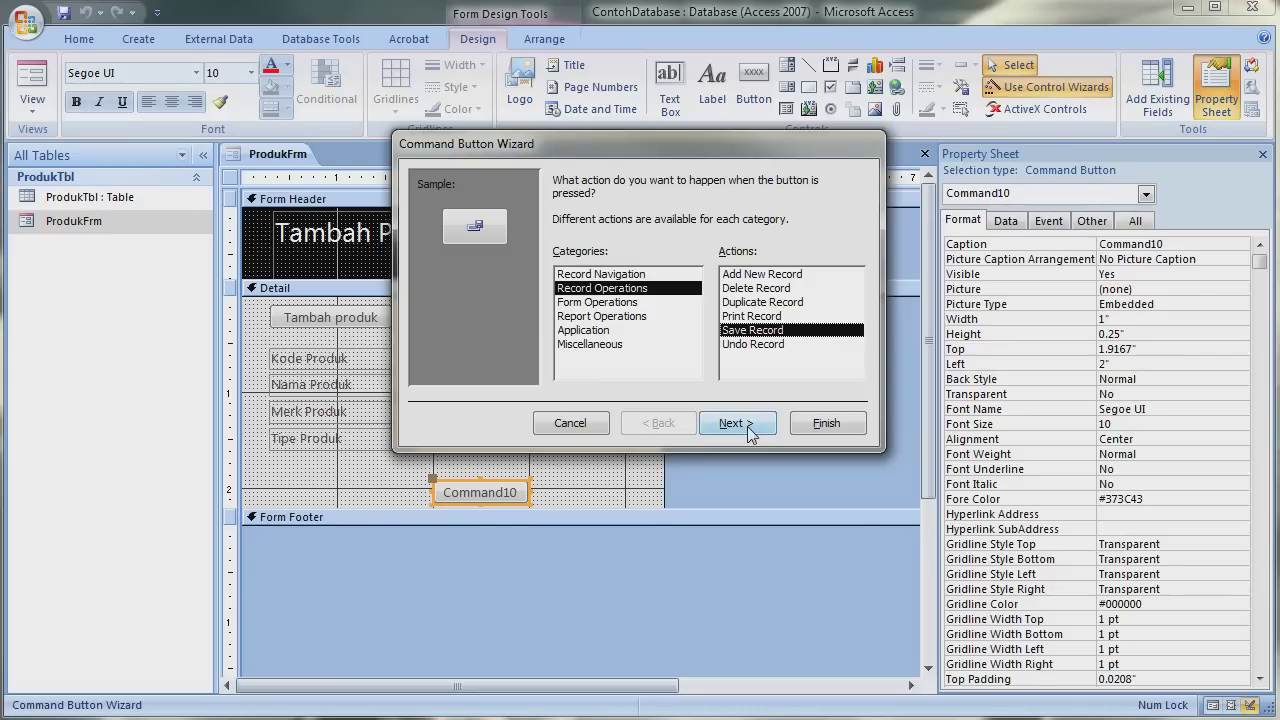
pyautogui.click(735, 423)
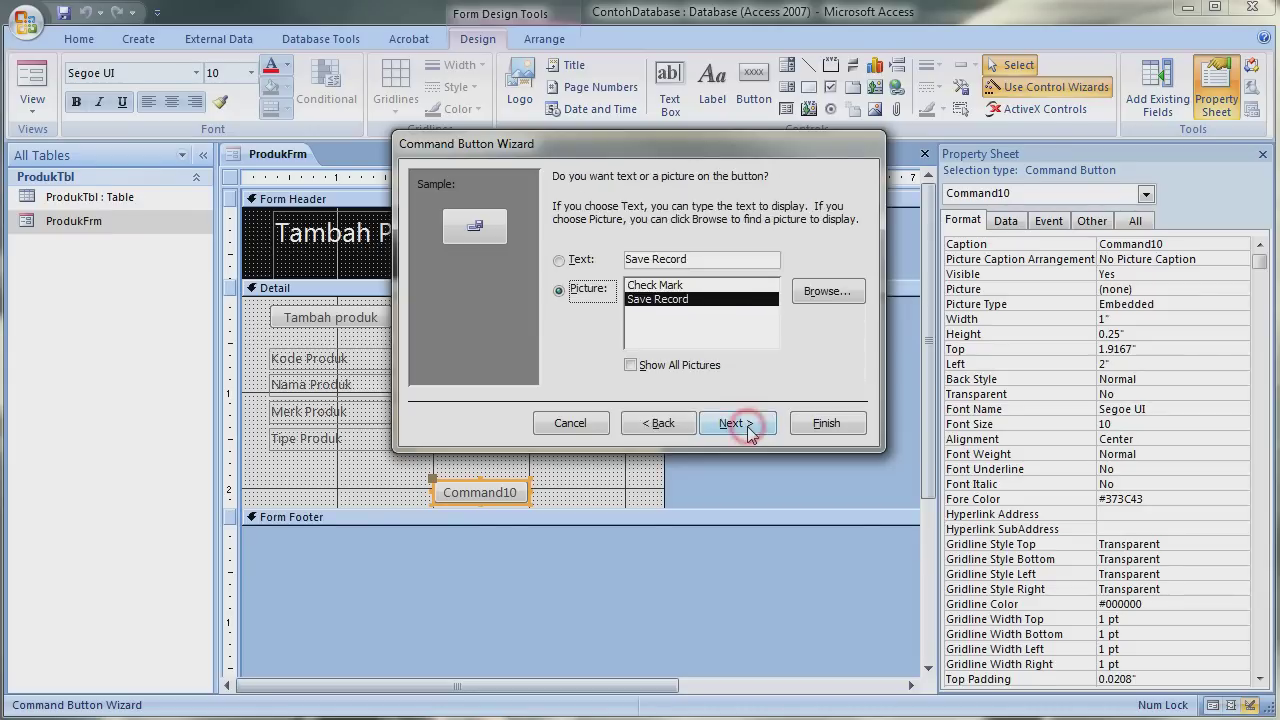
# Step: Show the text Simpan on the new button instead of a picture and finish the wizard with the button name Simpan
pyautogui.click(575, 260)
pyautogui.moveTo(700, 260); pyautogui.dragTo(603, 255)
pyautogui.write('S')
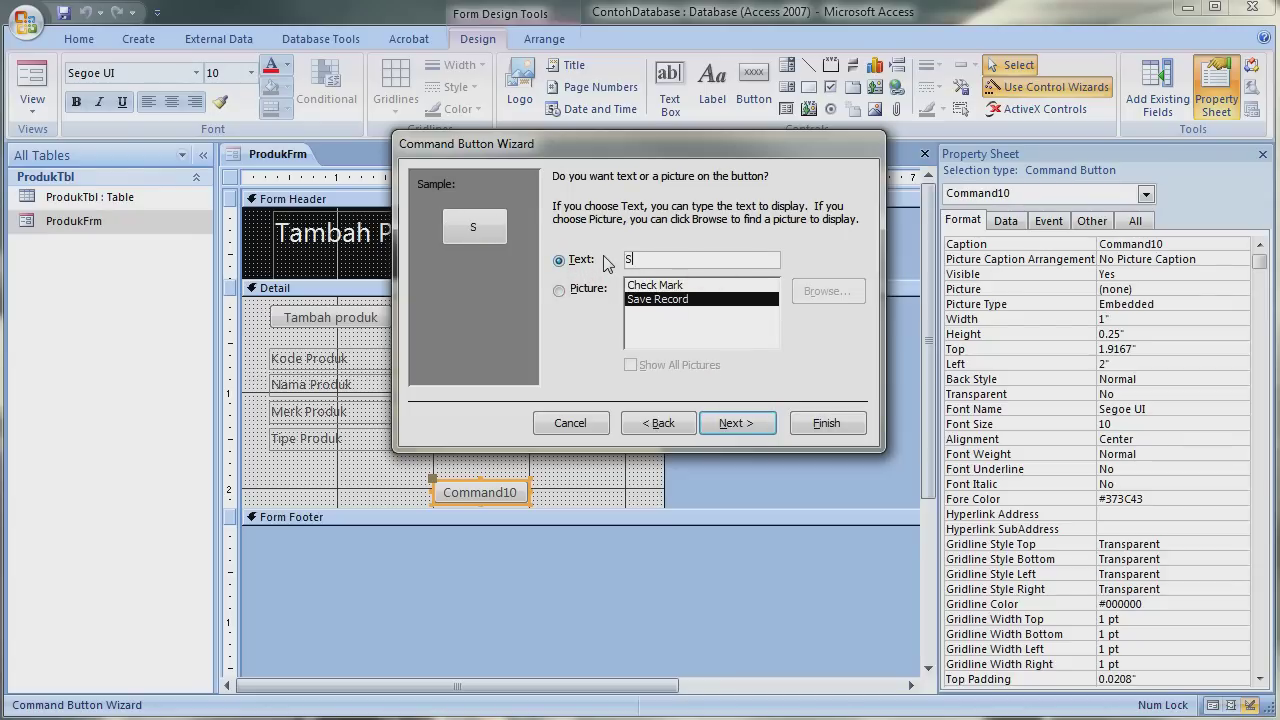
pyautogui.write('impan')
pyautogui.click(770, 423)
pyautogui.write('Simpan')
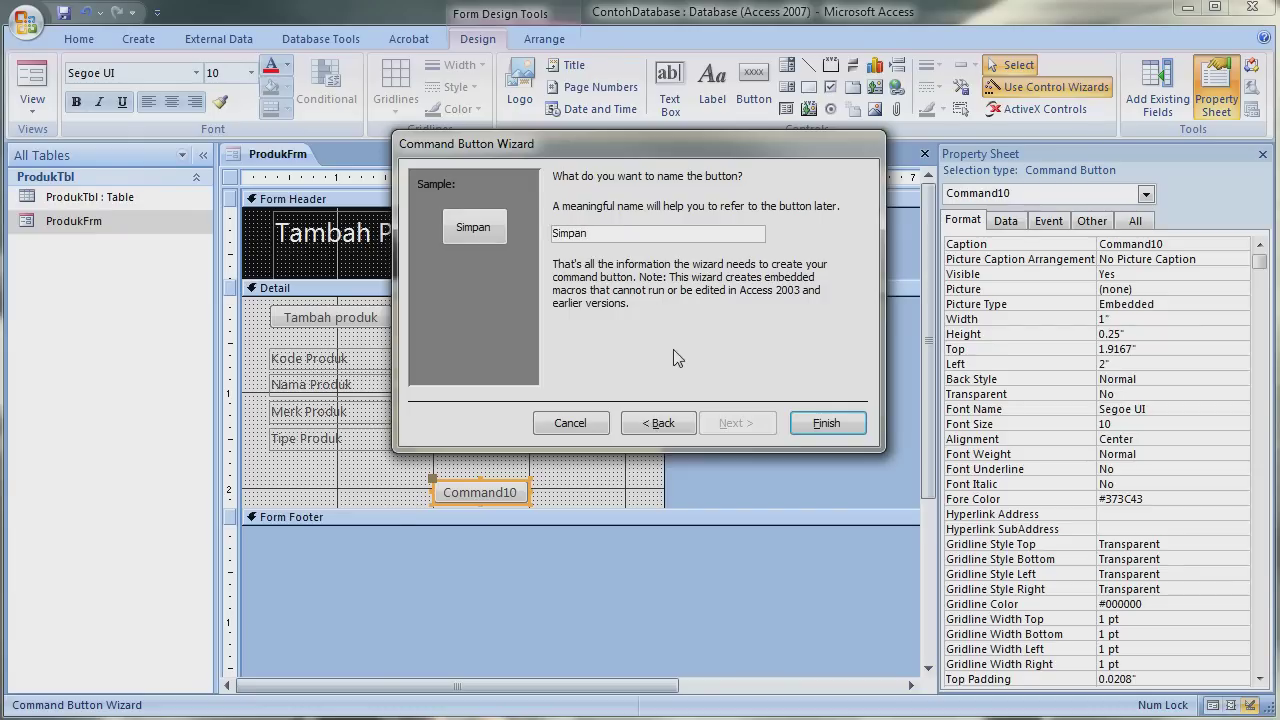
pyautogui.click(826, 424)
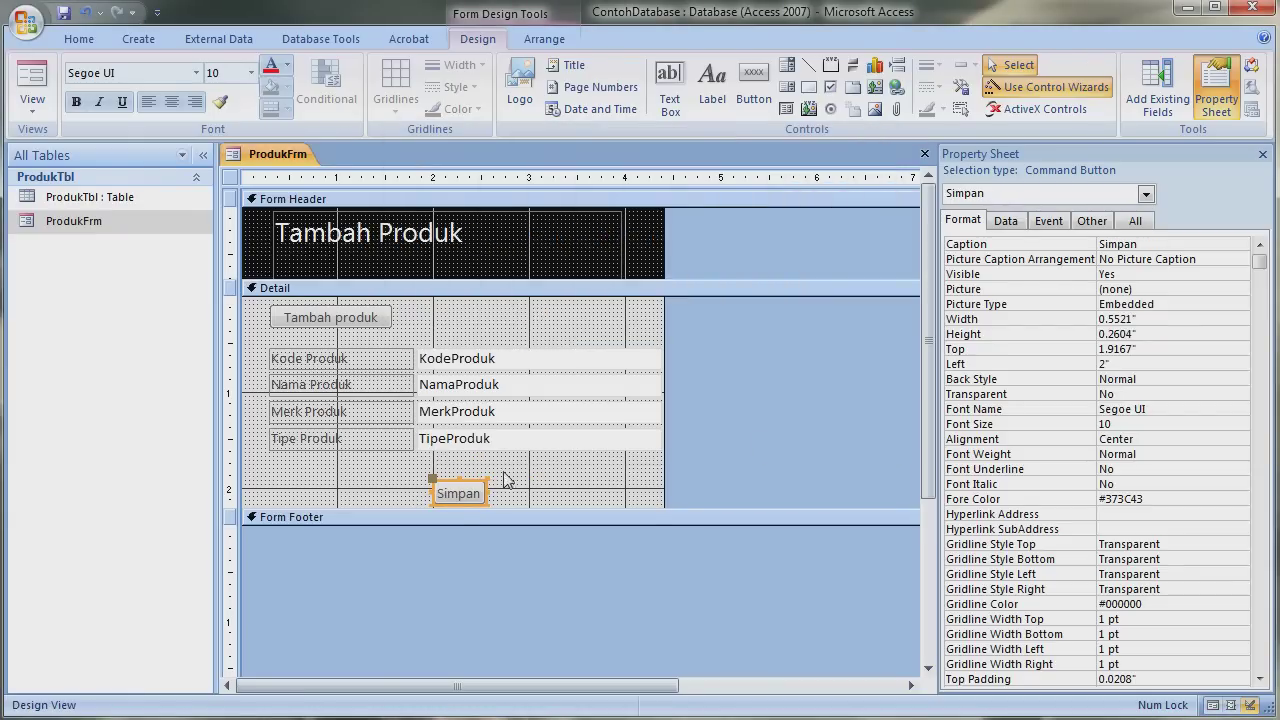
# Step: Widen the Simpan button to about 0.8 inches under the right end of the fields, then check the form in Form View and close it
pyautogui.moveTo(475, 487)
pyautogui.mouseDown()
pyautogui.moveTo(626, 460)
pyautogui.moveTo(647, 468)
pyautogui.moveTo(583, 476)
pyautogui.mouseUp()
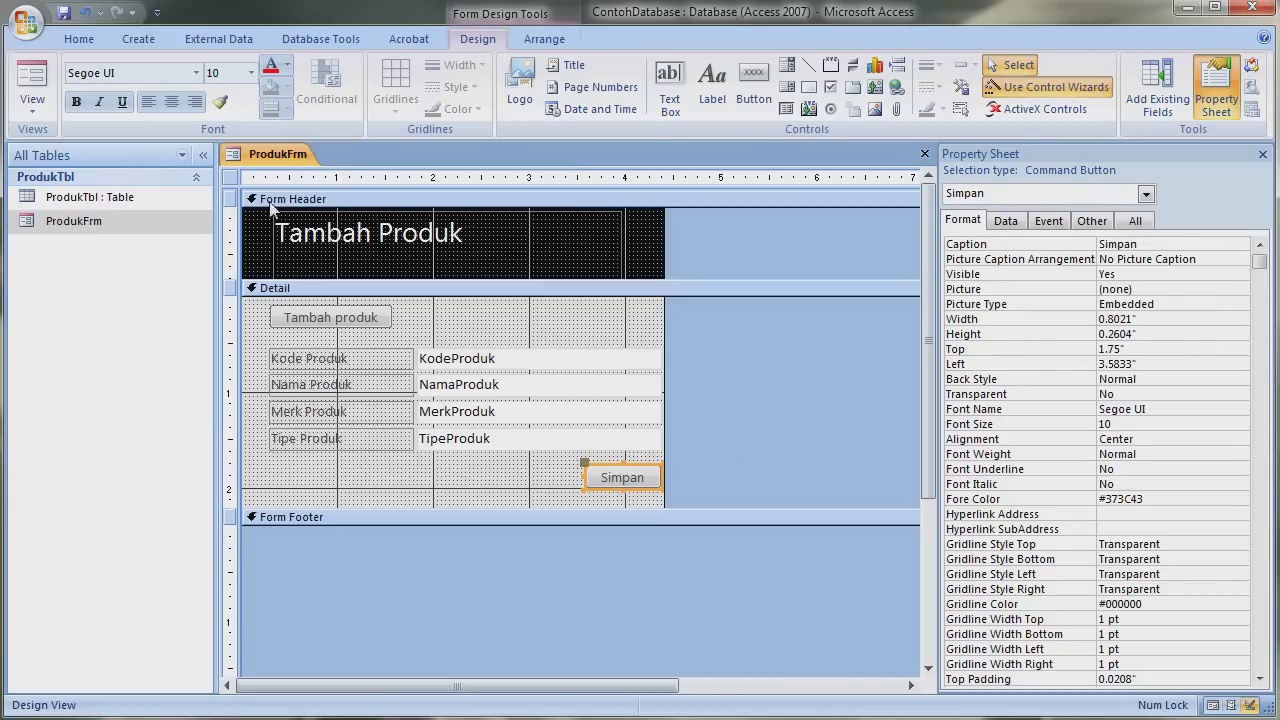
pyautogui.click(32, 100)
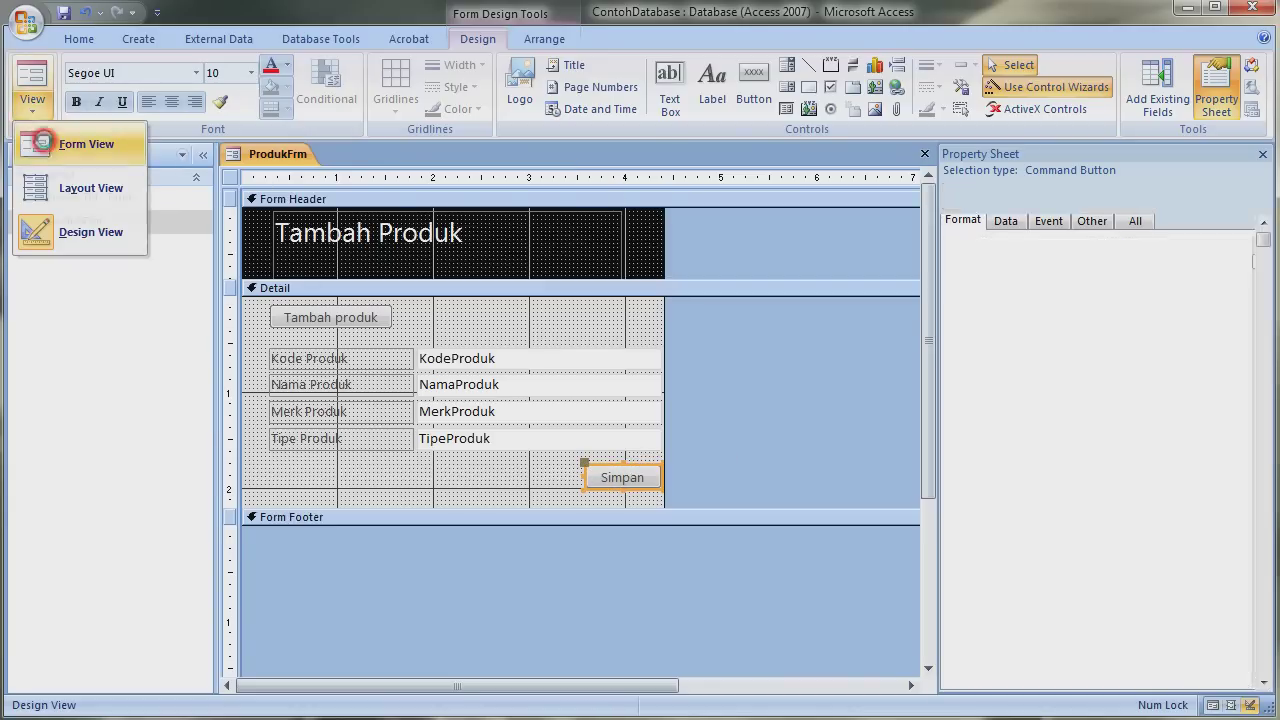
pyautogui.click(45, 135)
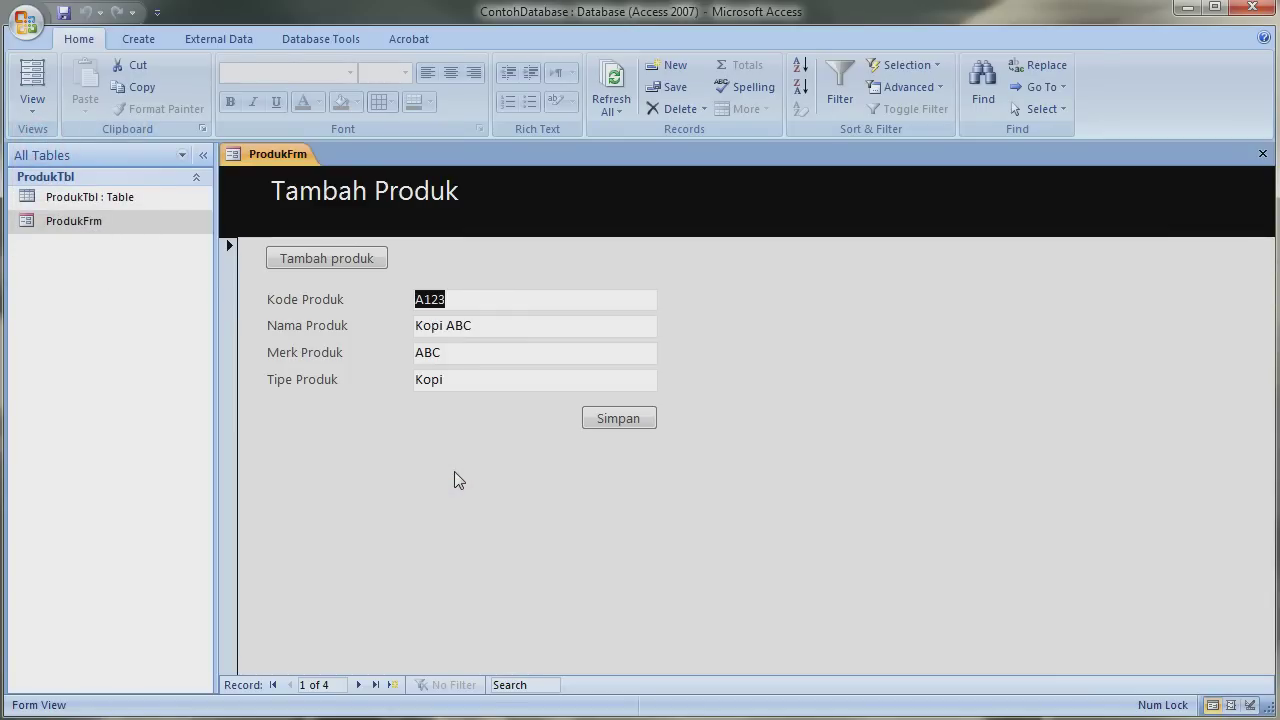
pyautogui.hotkey('ctrl', 'w')
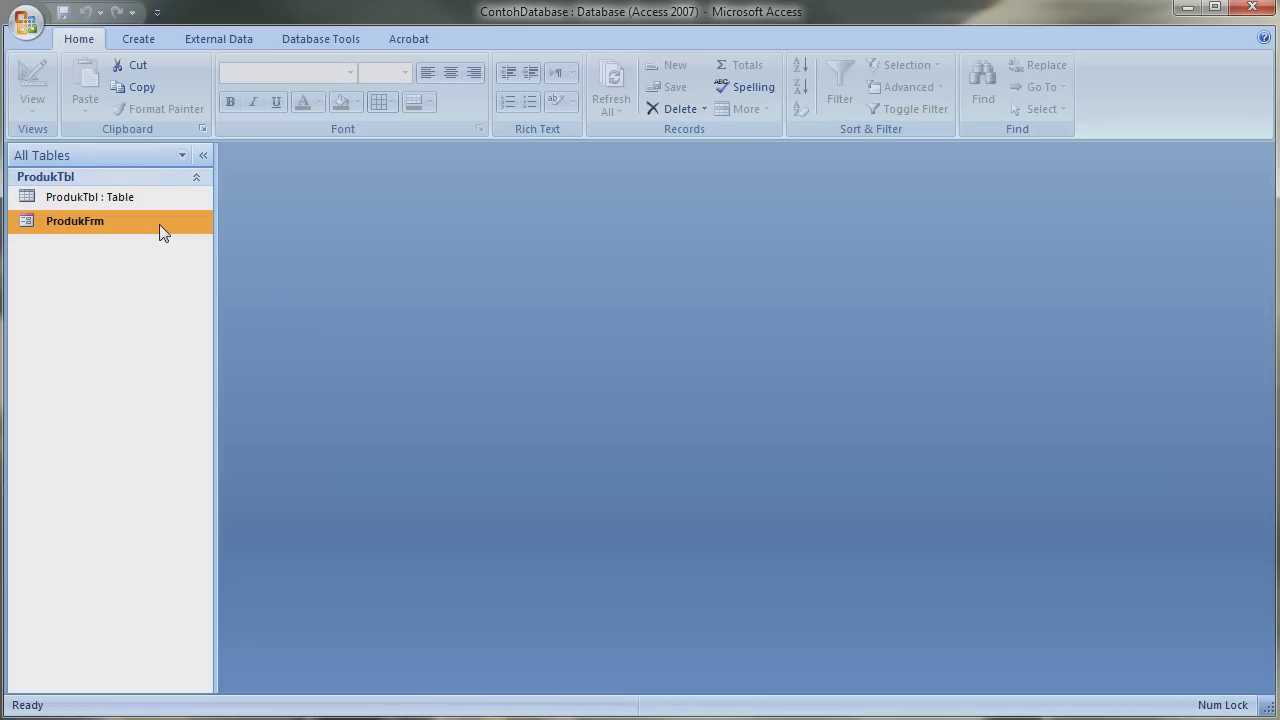
# Step: Create a new query in Design View with ProdukTbl as its source table
pyautogui.click(135, 38)
pyautogui.click(785, 116)
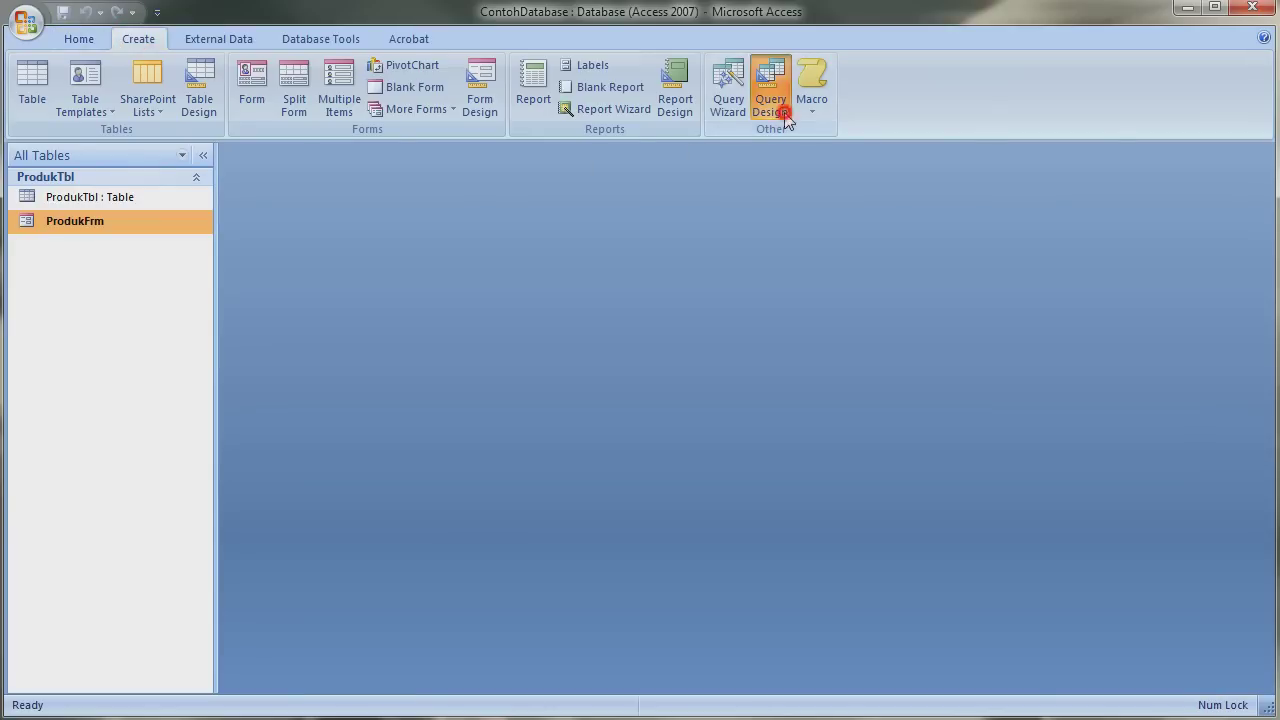
pyautogui.moveTo(658, 470); pyautogui.dragTo(817, 155)
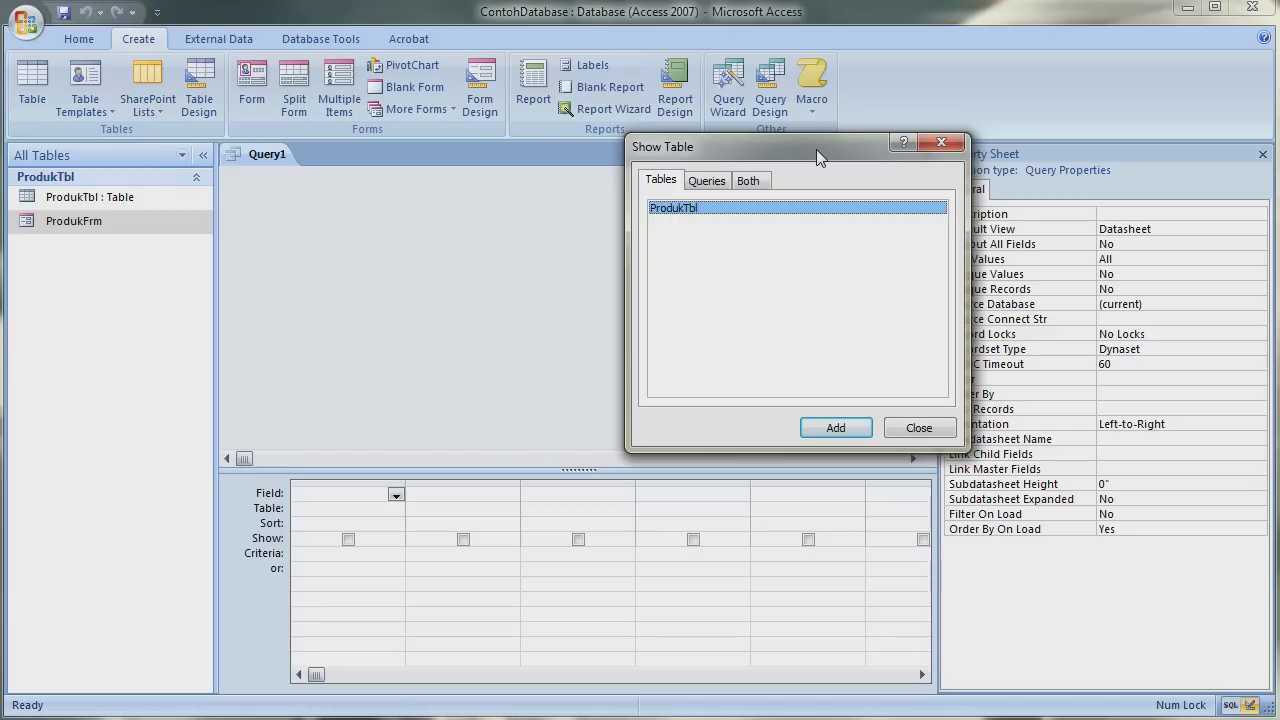
pyautogui.click(846, 430)
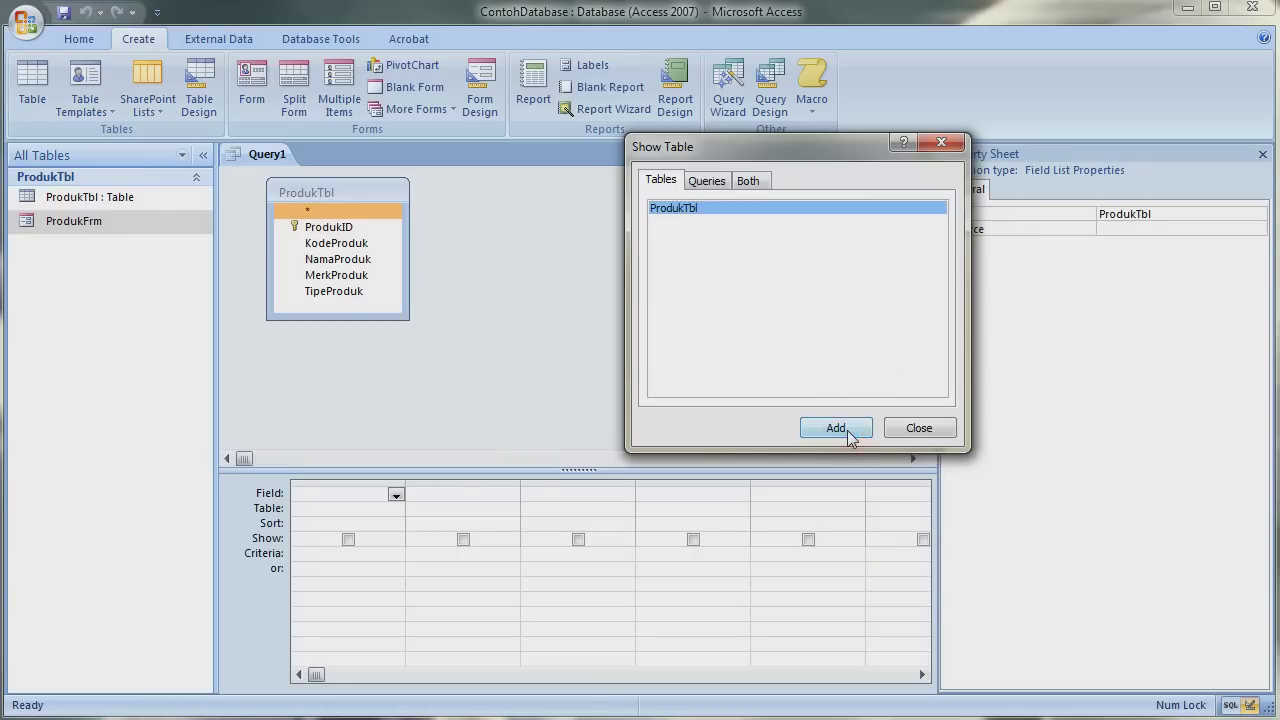
pyautogui.click(912, 429)
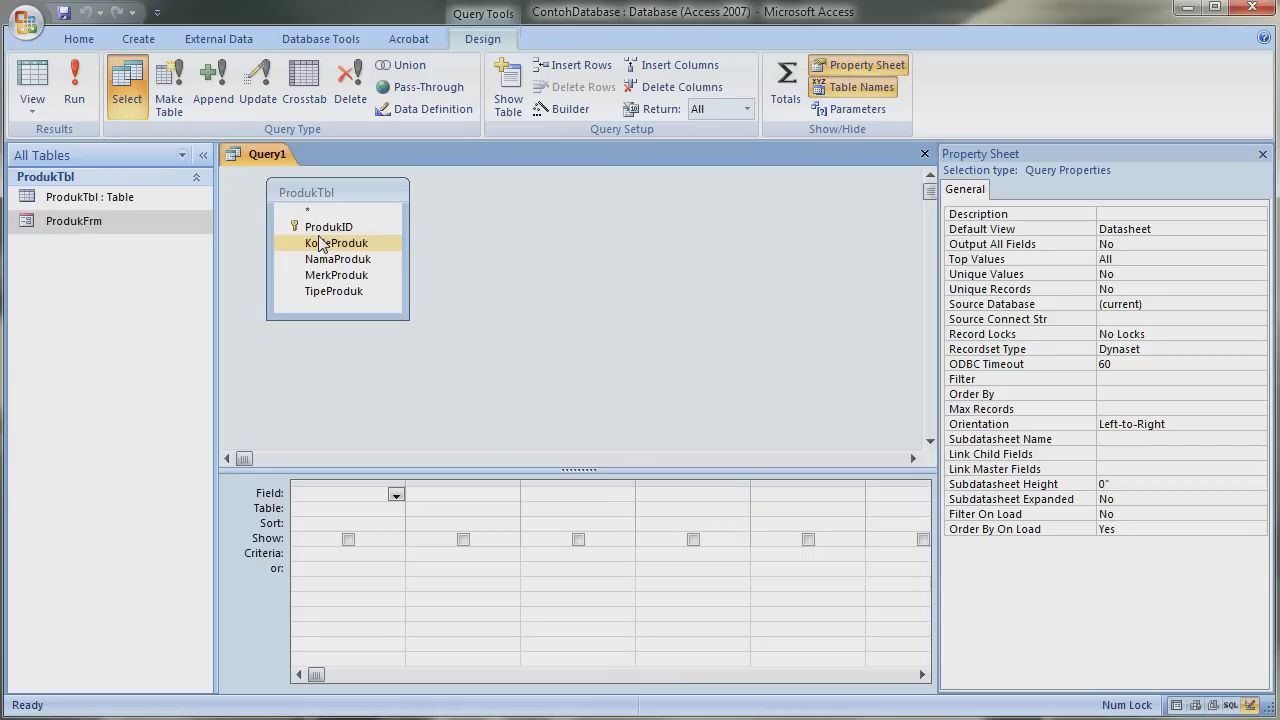
# Step: Add the KodeProduk, NamaProduk, MerkProduk and TipeProduk fields to the query design grid
pyautogui.doubleClick(322, 244)
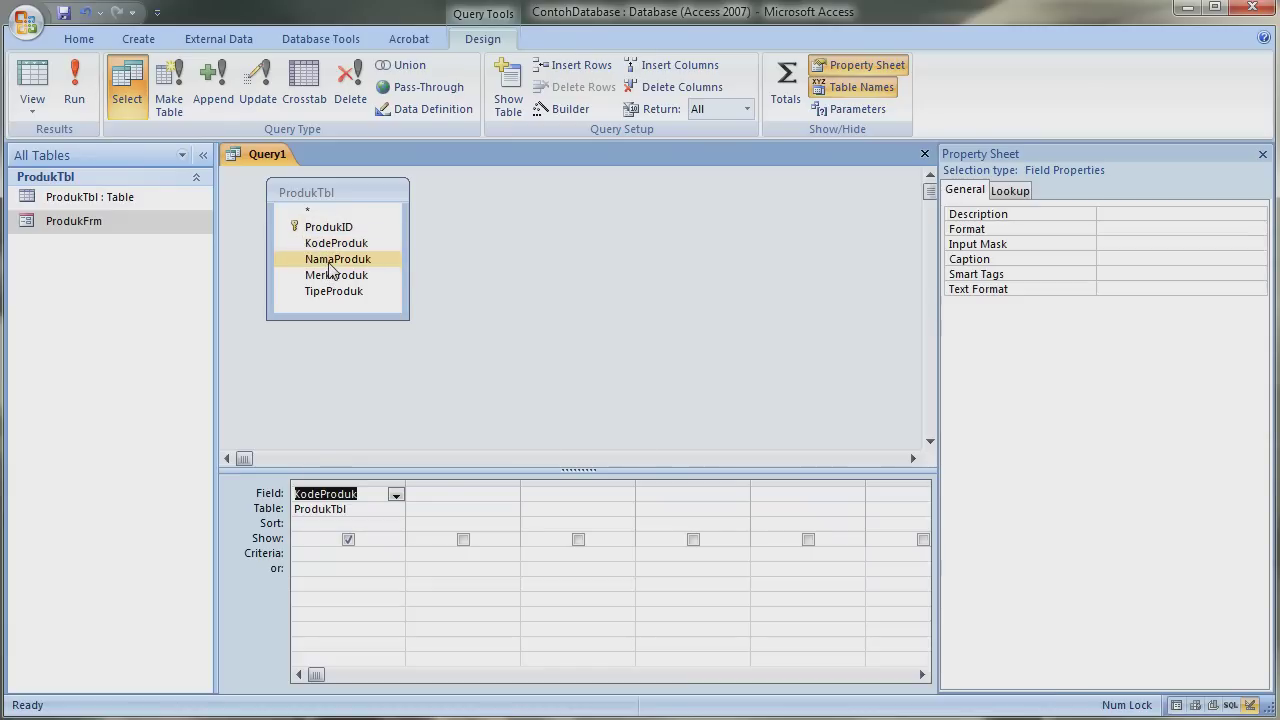
pyautogui.doubleClick(330, 262)
pyautogui.doubleClick(330, 277)
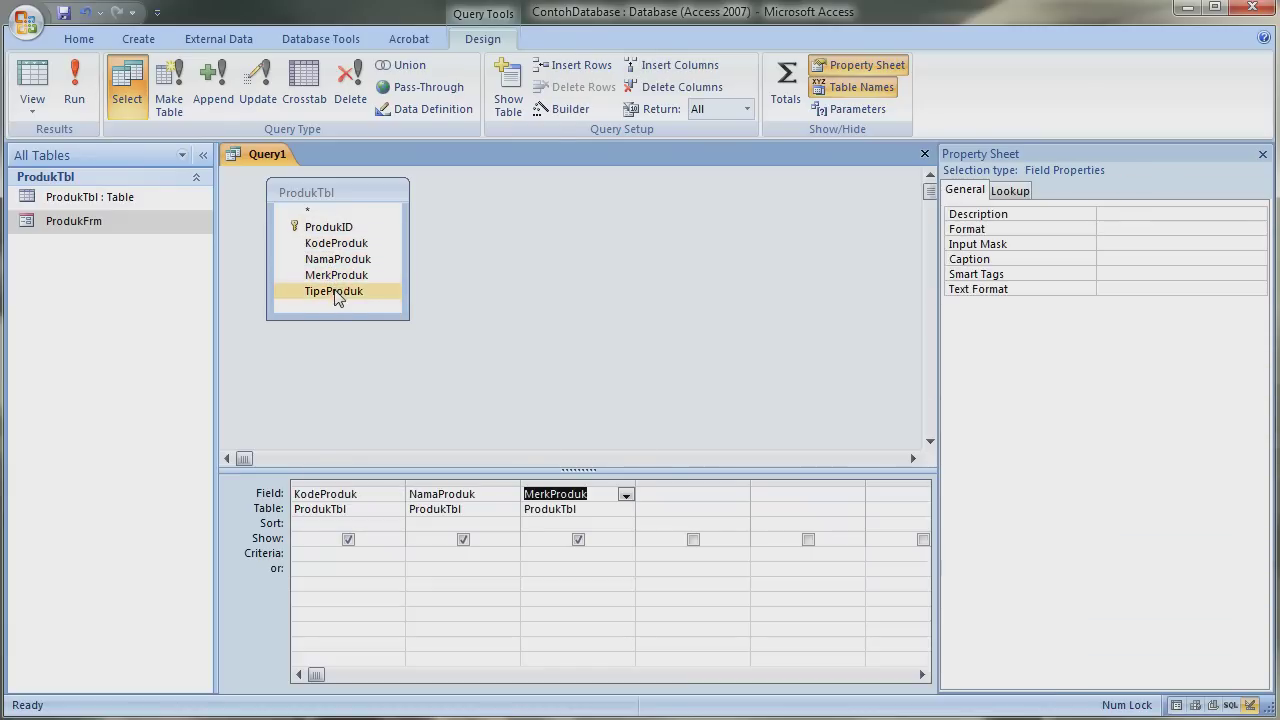
pyautogui.doubleClick(335, 292)
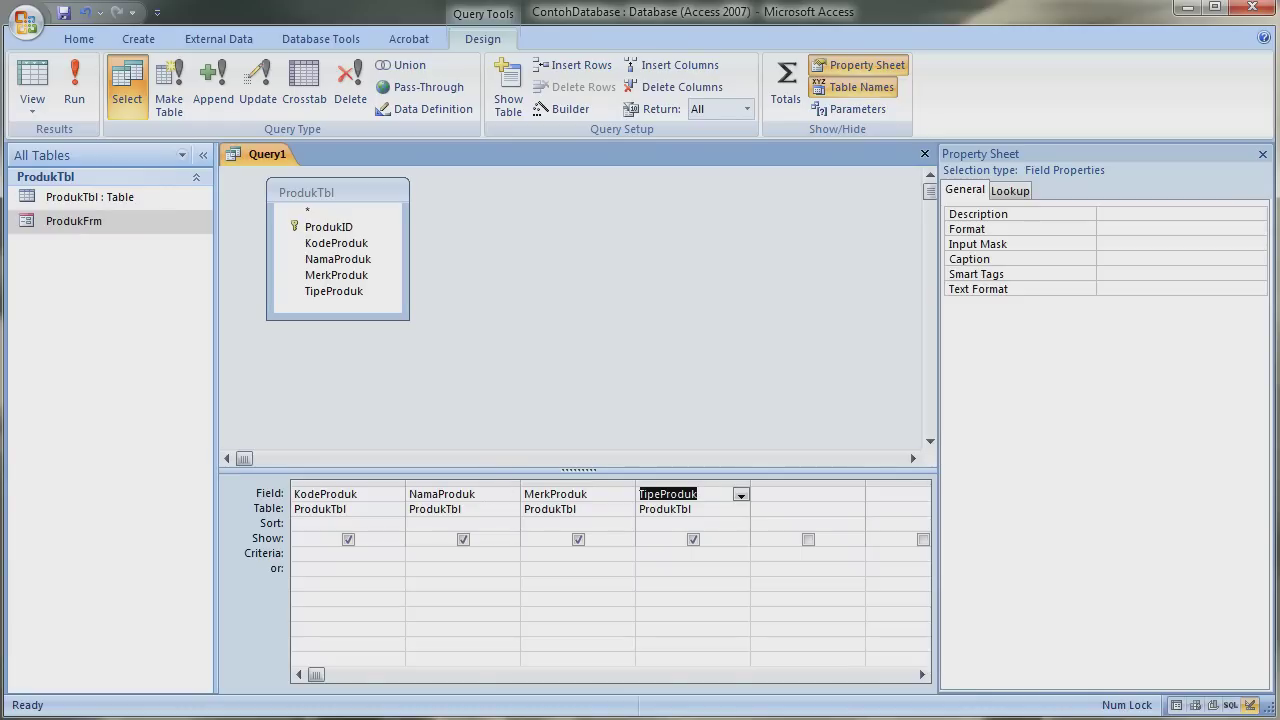
# Step: Sort the query by NamaProduk in ascending order
pyautogui.click(468, 523)
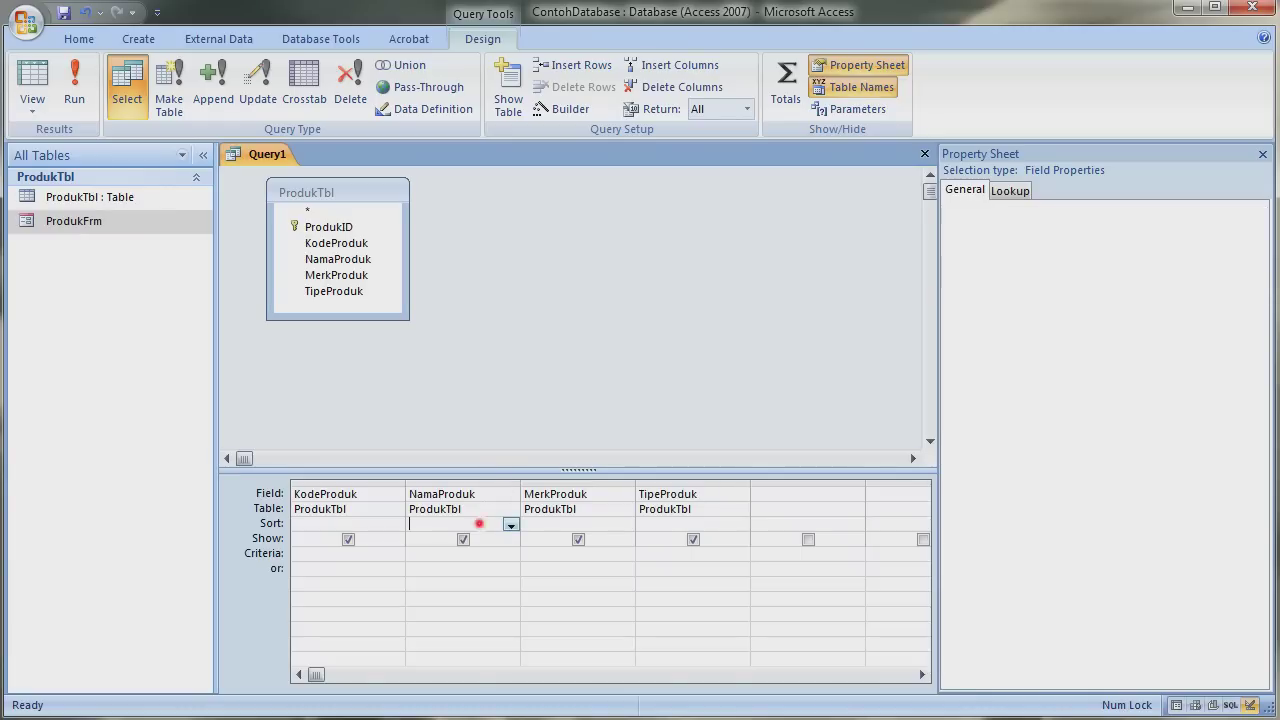
pyautogui.click(510, 524)
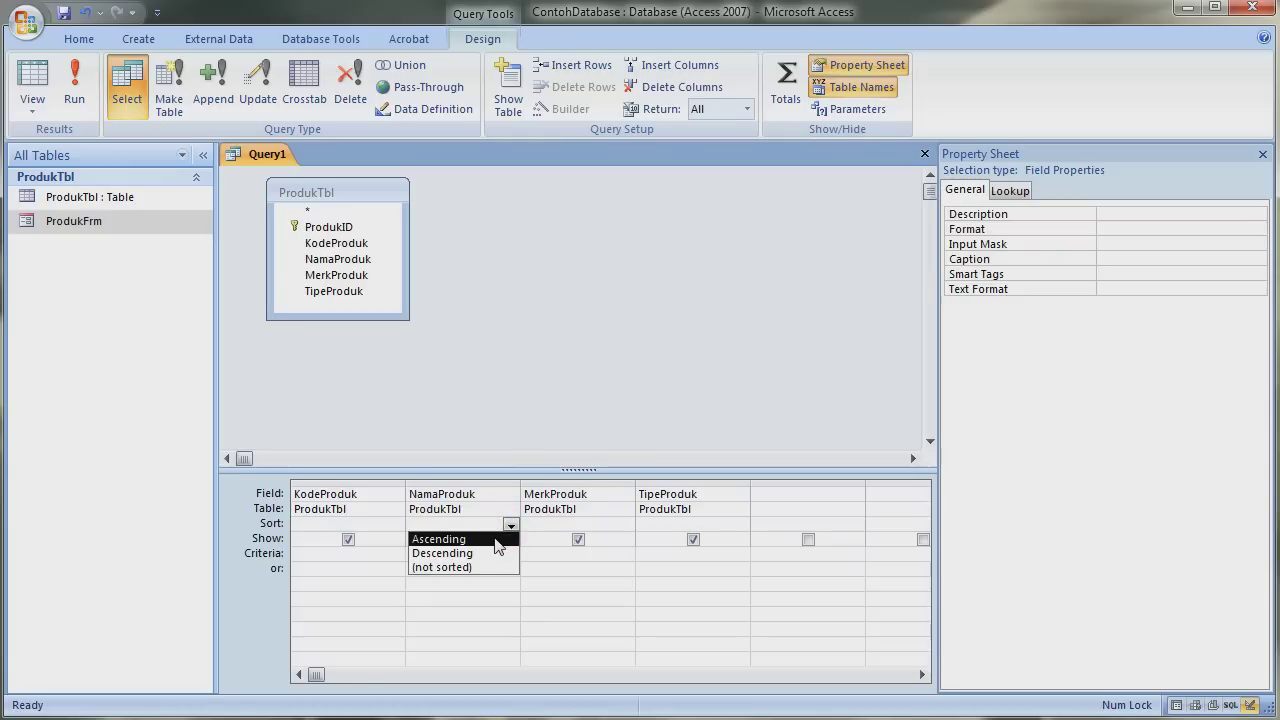
pyautogui.click(497, 541)
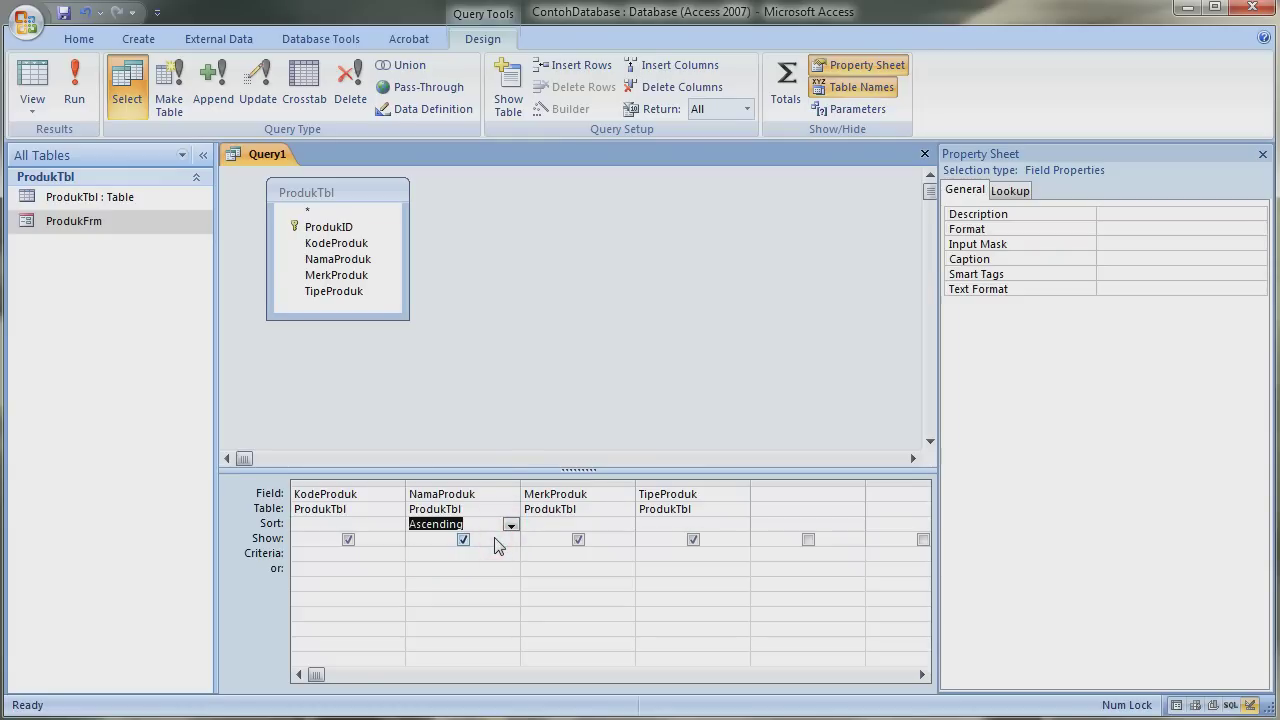
pyautogui.click(505, 430)
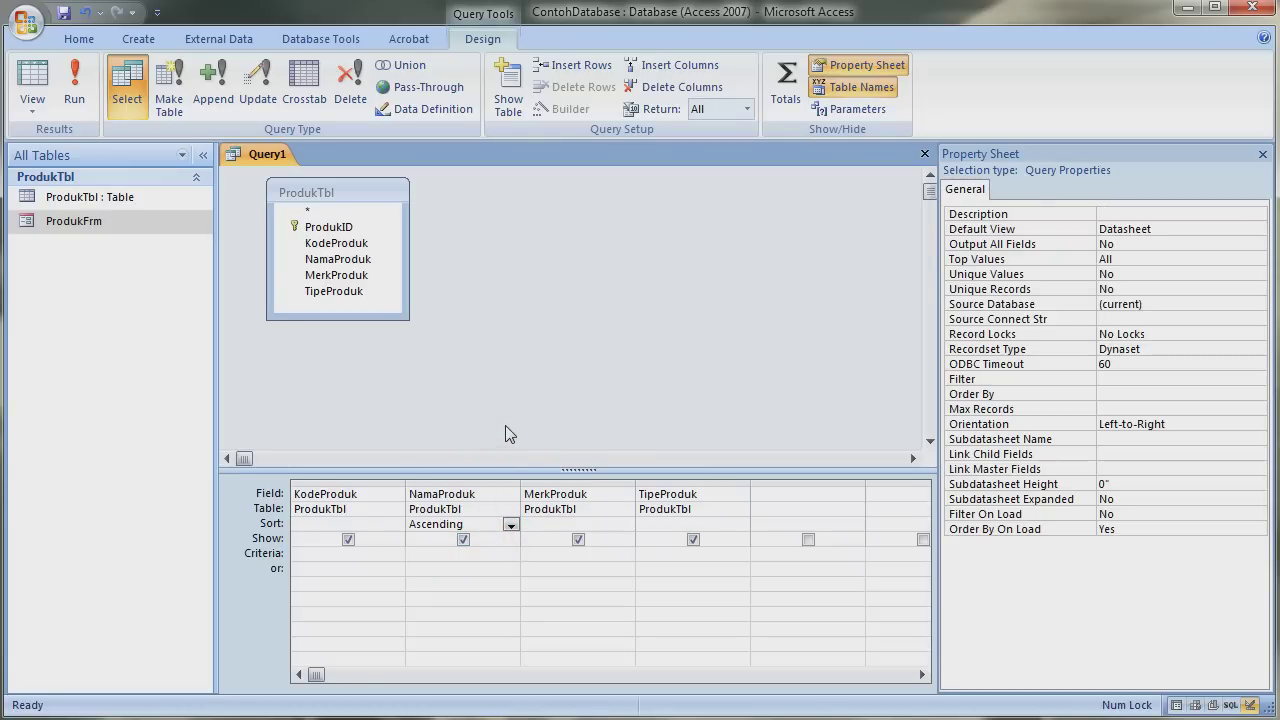
# Step: Run the query to check the sorted product list, then return to Design View
pyautogui.click(74, 85)
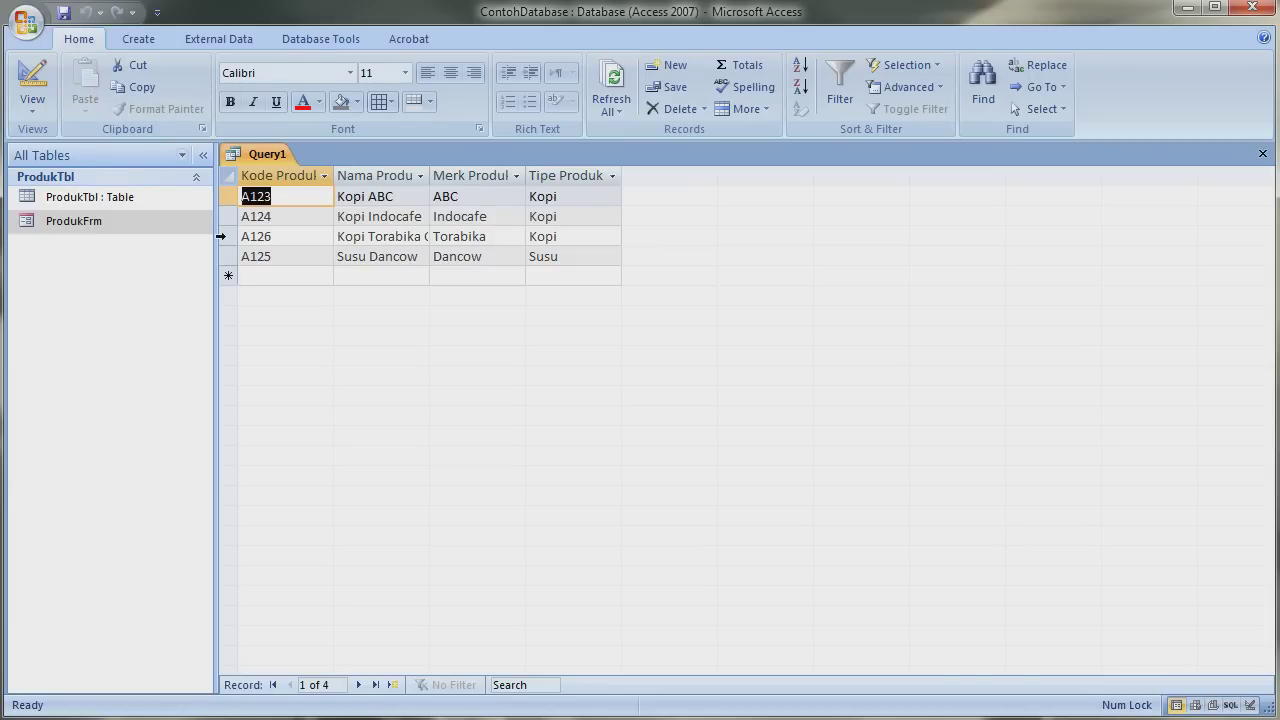
pyautogui.click(33, 104)
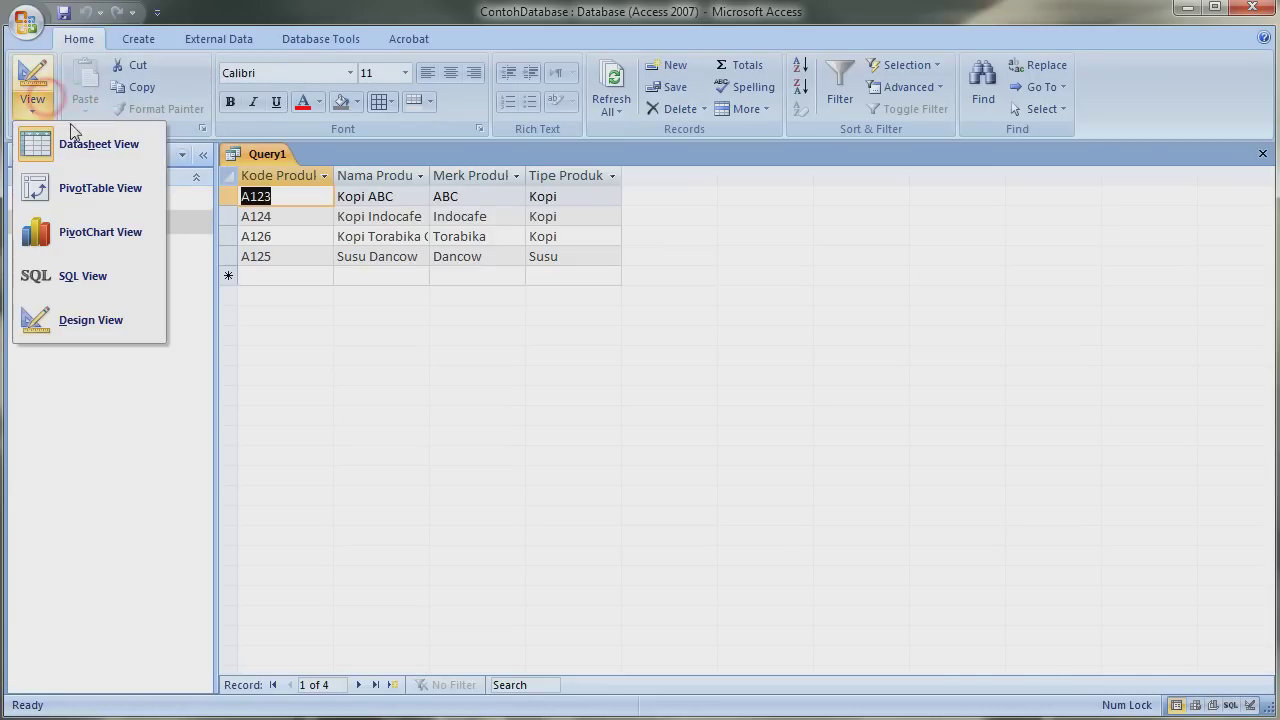
pyautogui.click(95, 320)
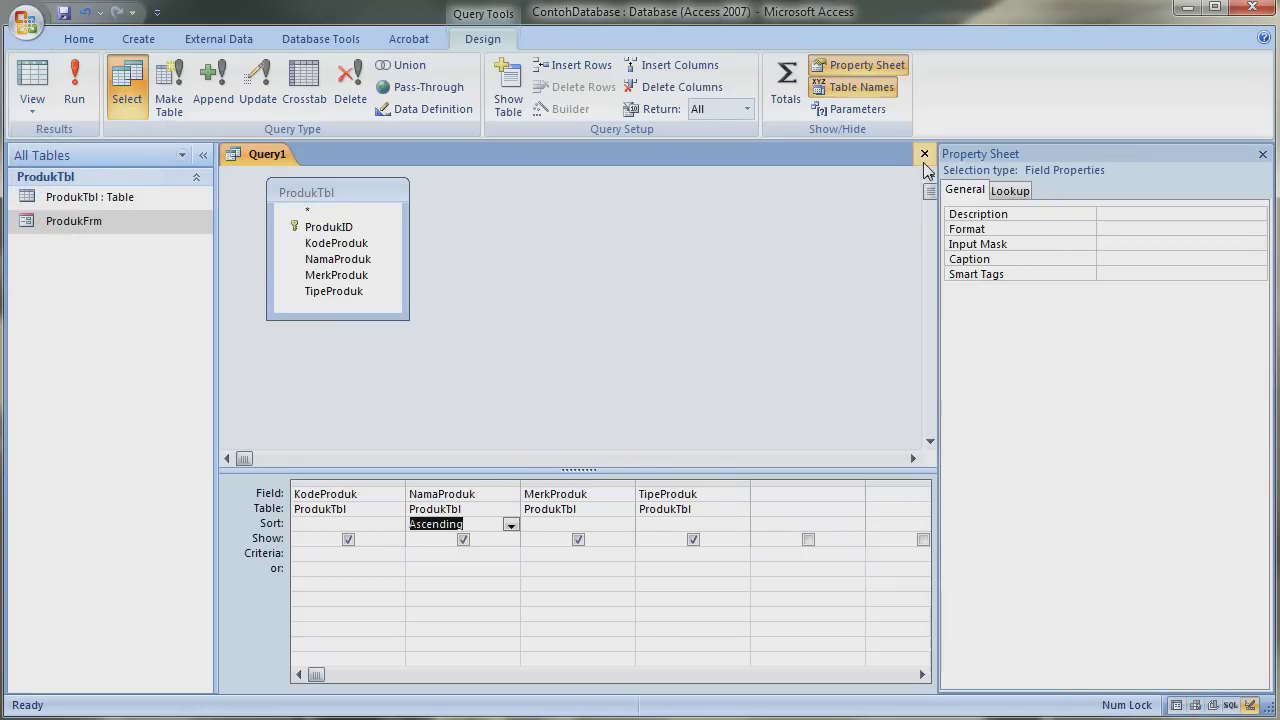
# Step: Save the query as ProdukDaftarQry
pyautogui.click(66, 13)
pyautogui.write('P')
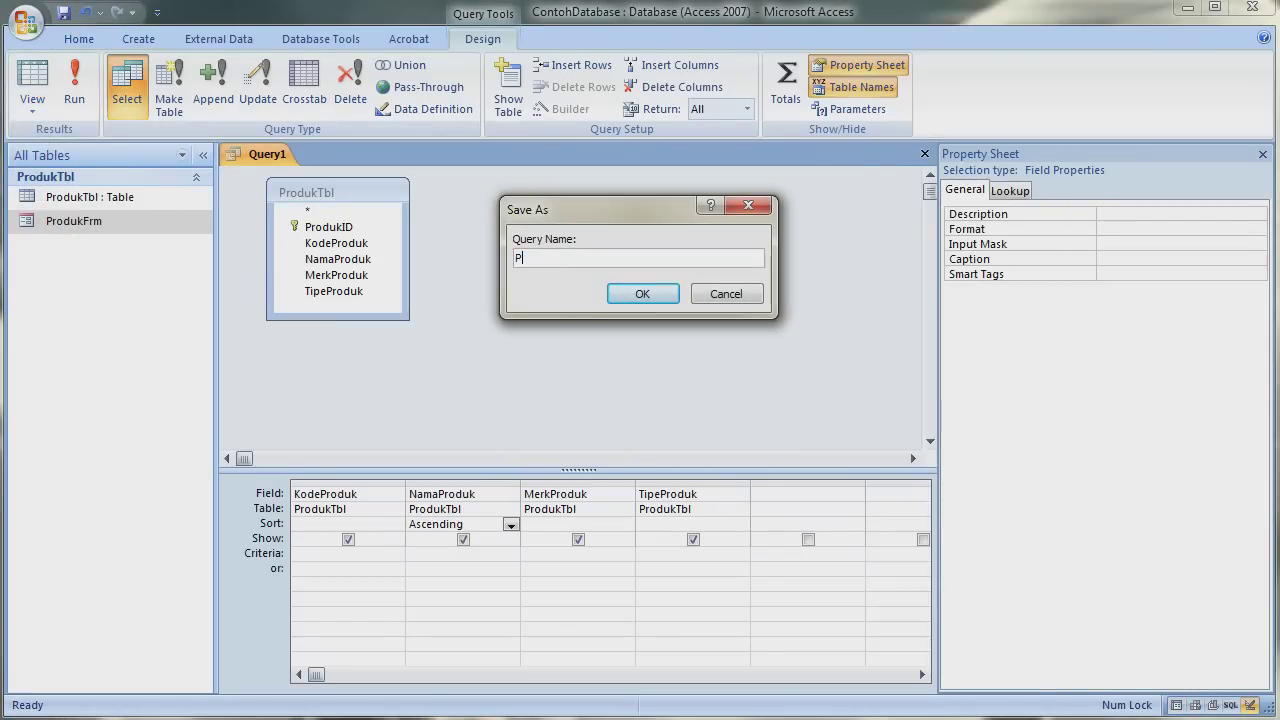
pyautogui.write('rodukDaftarQry')
pyautogui.click(642, 294)
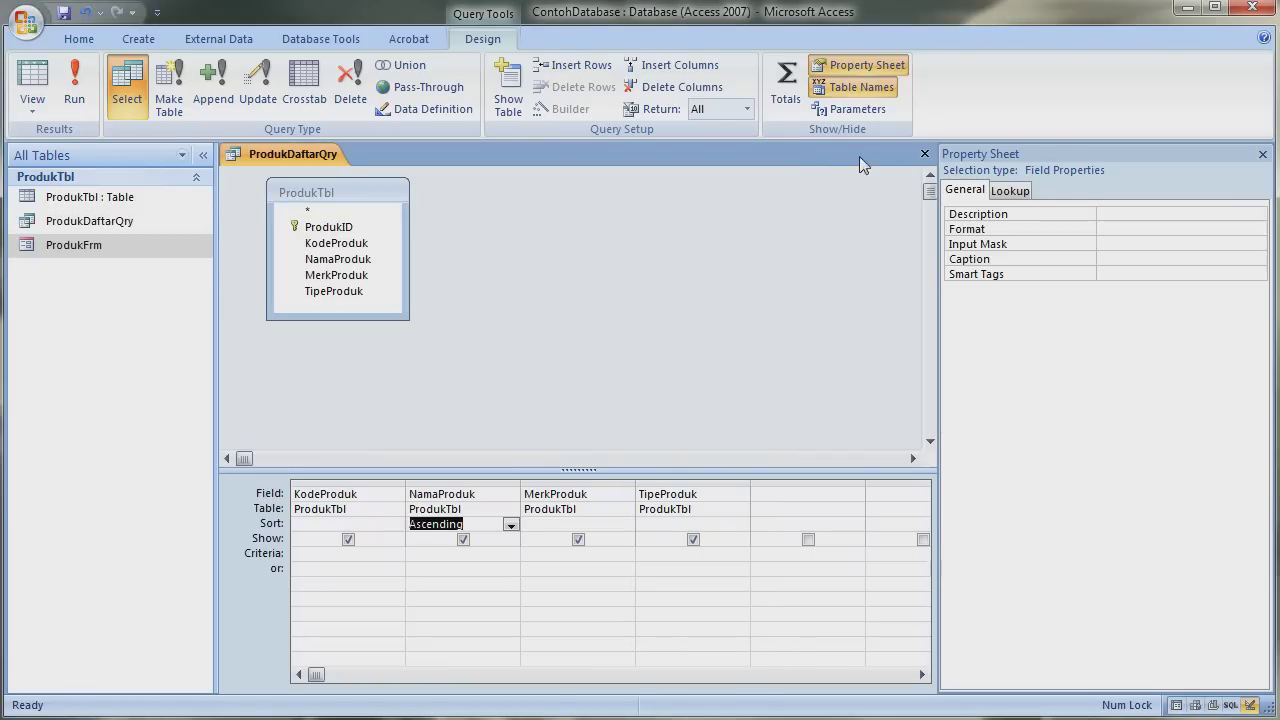
# Step: Close the query and start a Form Wizard form based on ProdukDaftarQry with all of its fields selected
pyautogui.click(924, 155)
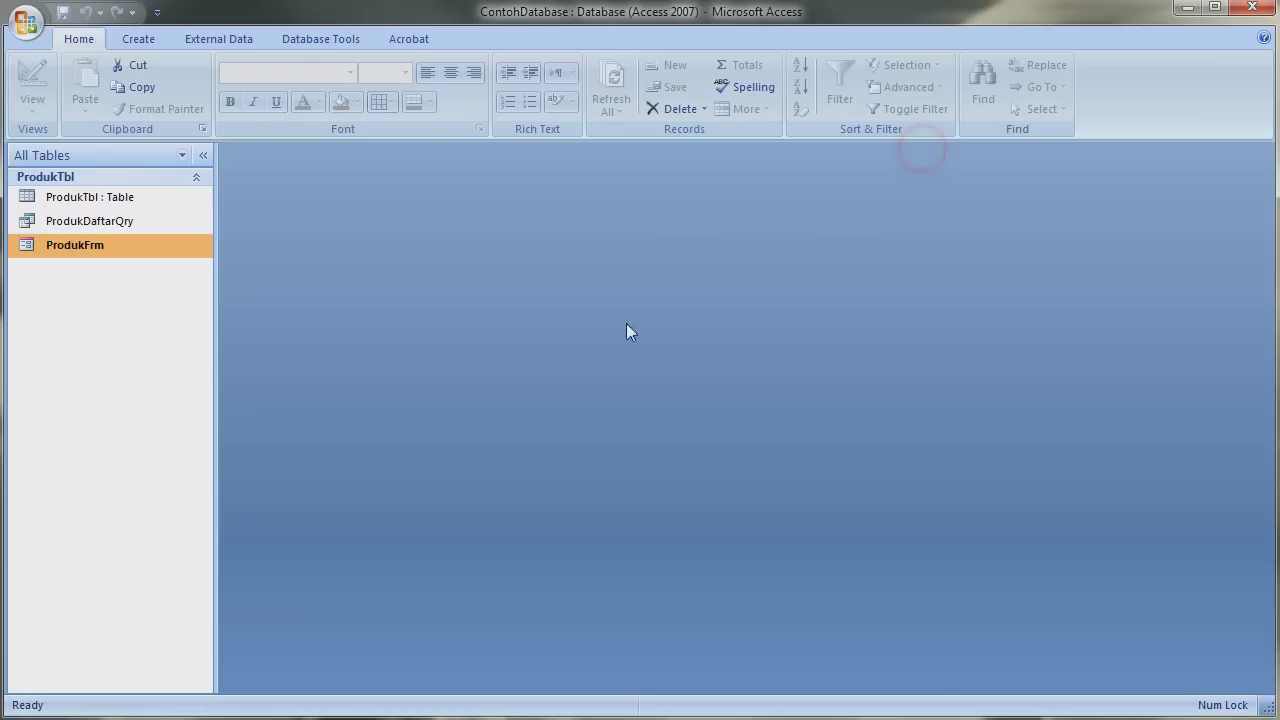
pyautogui.click(27, 224)
pyautogui.click(139, 40)
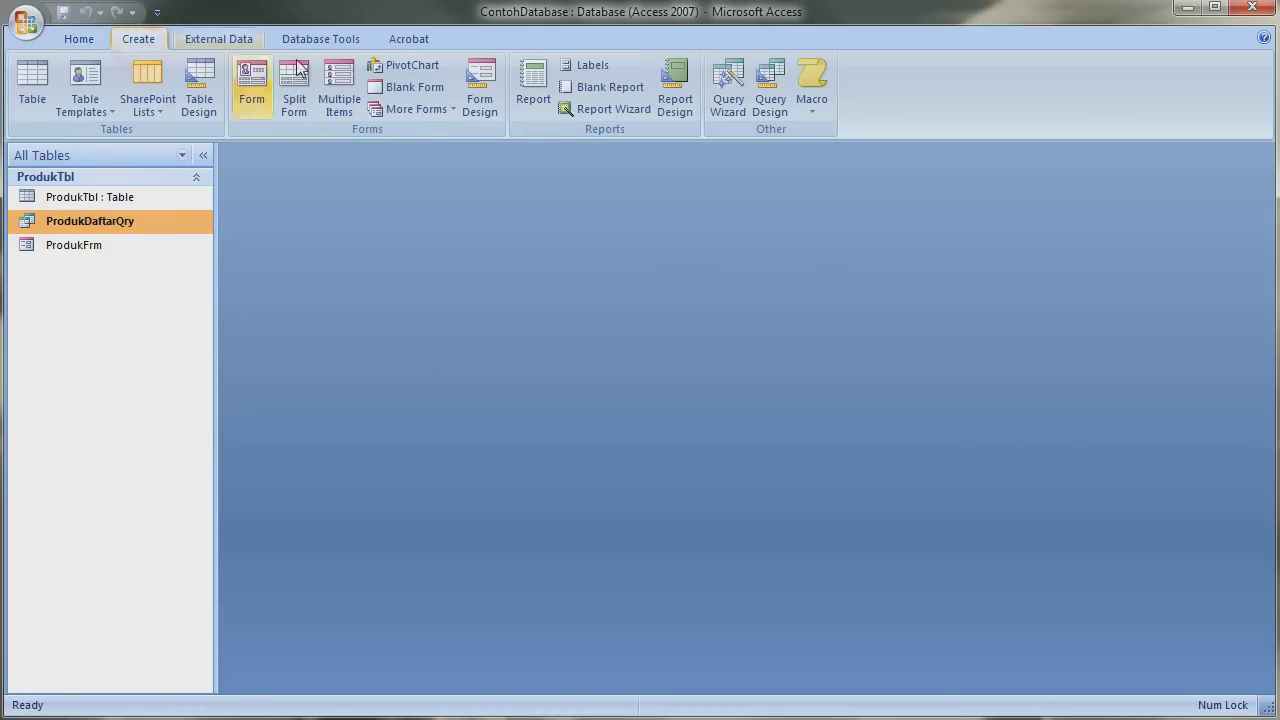
pyautogui.click(414, 109)
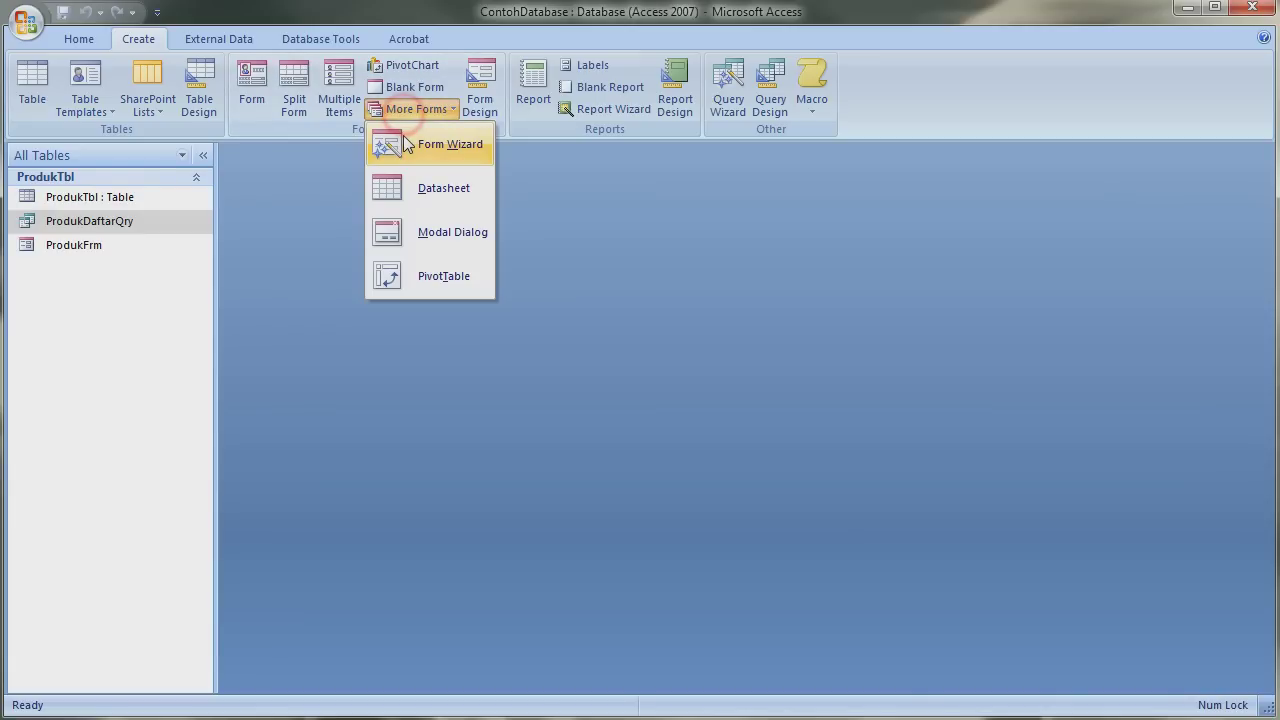
pyautogui.click(403, 137)
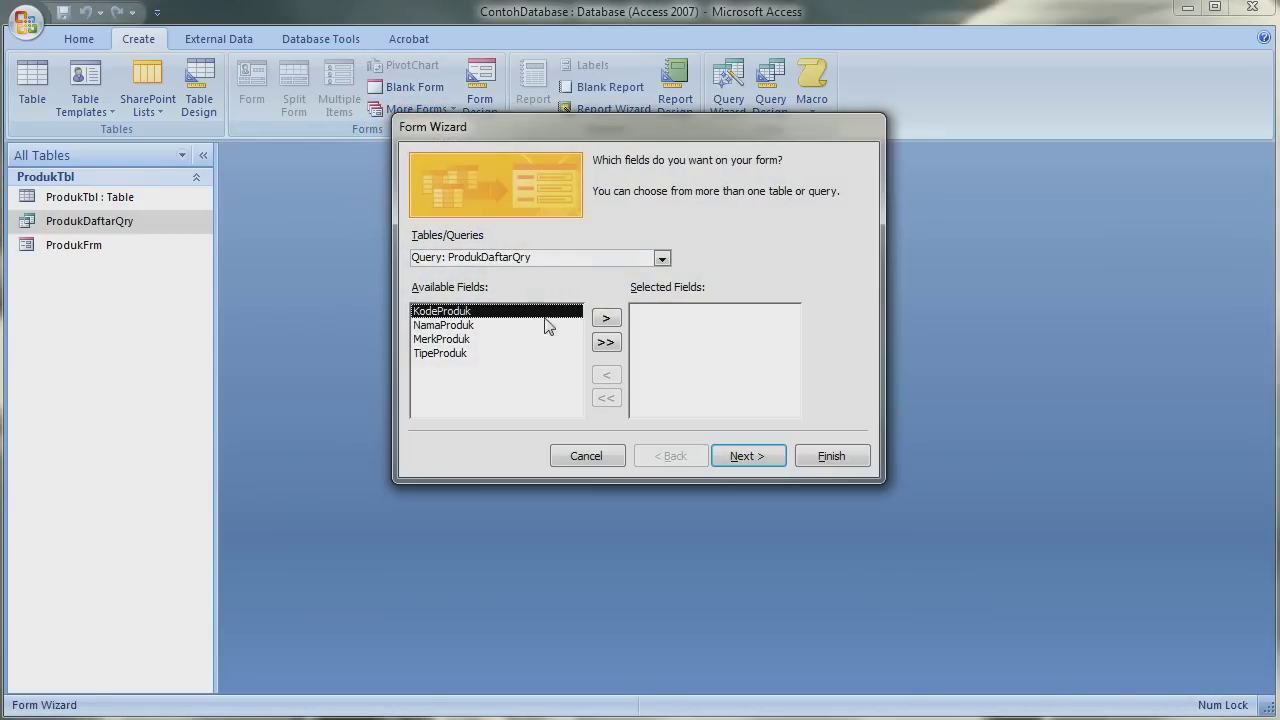
pyautogui.click(661, 258)
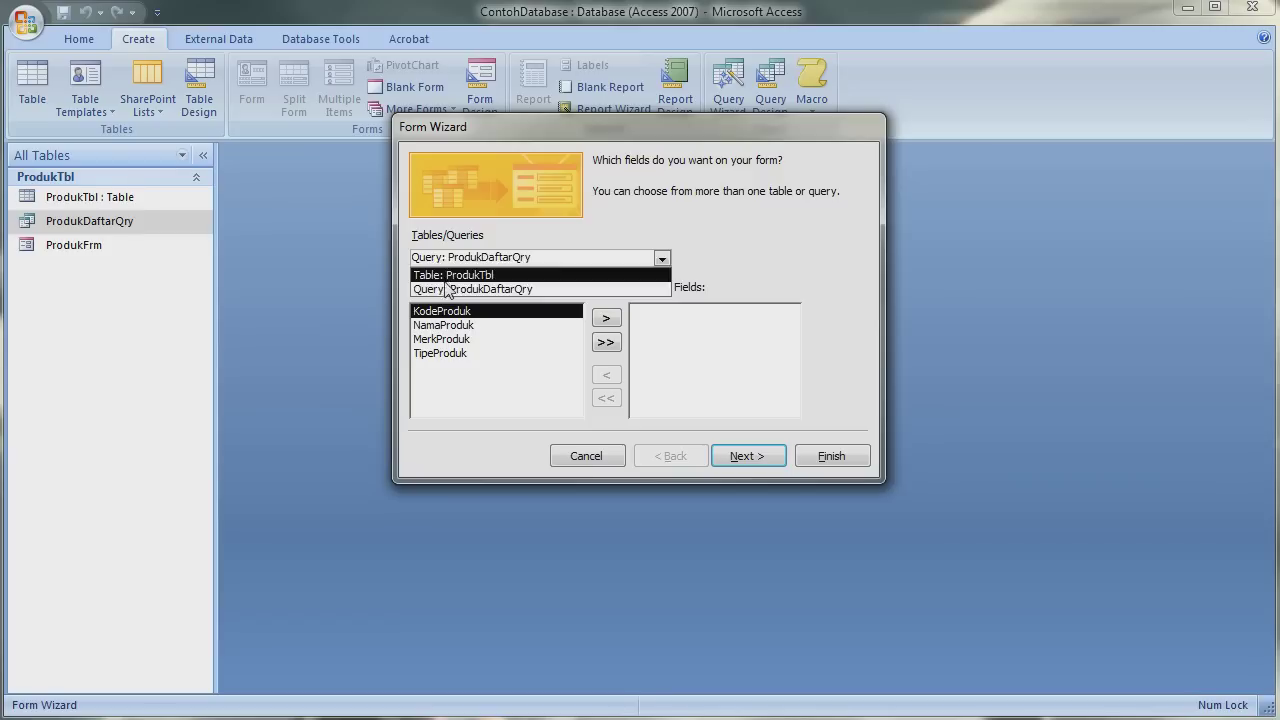
pyautogui.click(440, 289)
pyautogui.click(605, 342)
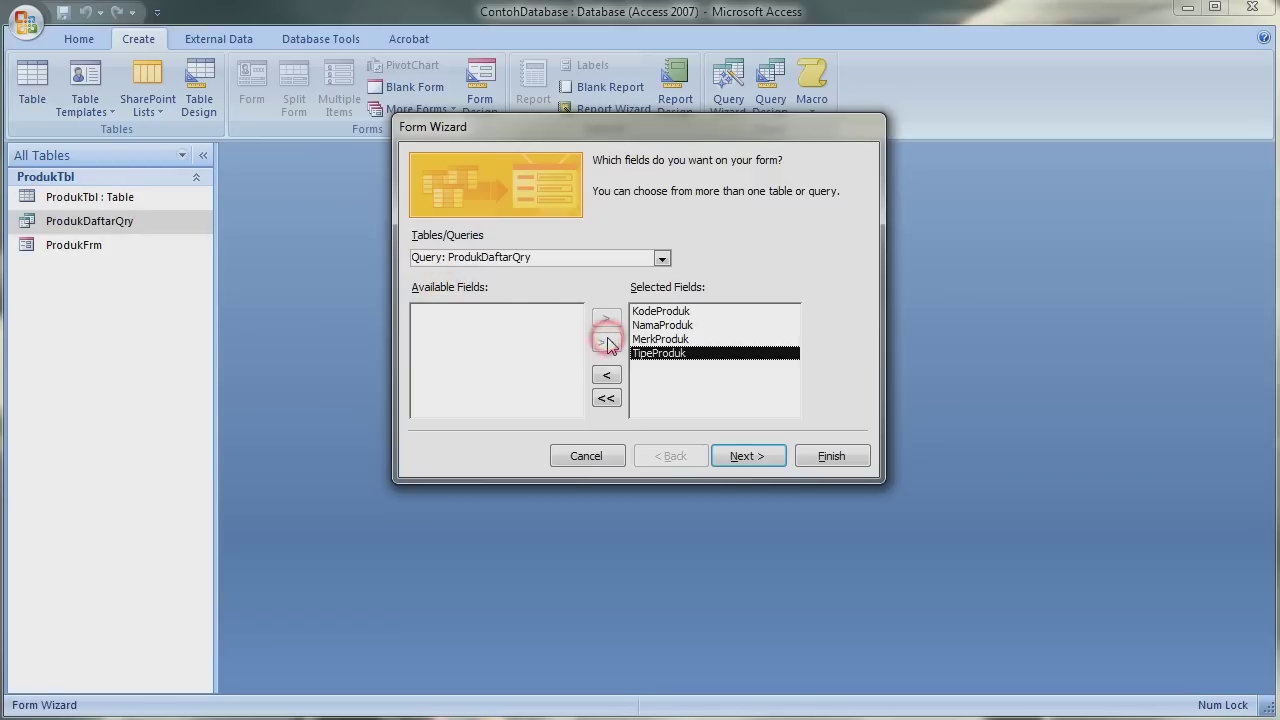
# Step: Choose the Tabular layout for the form and accept the Windows Vista style
pyautogui.click(749, 457)
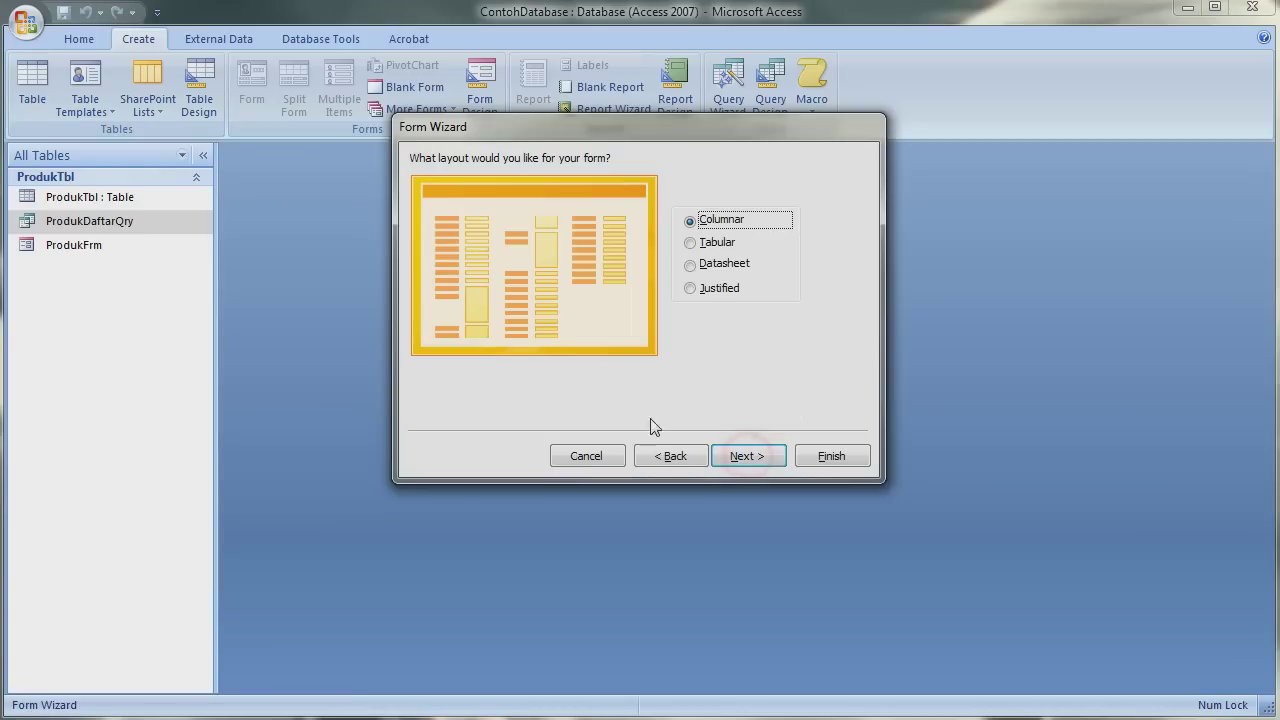
pyautogui.click(690, 244)
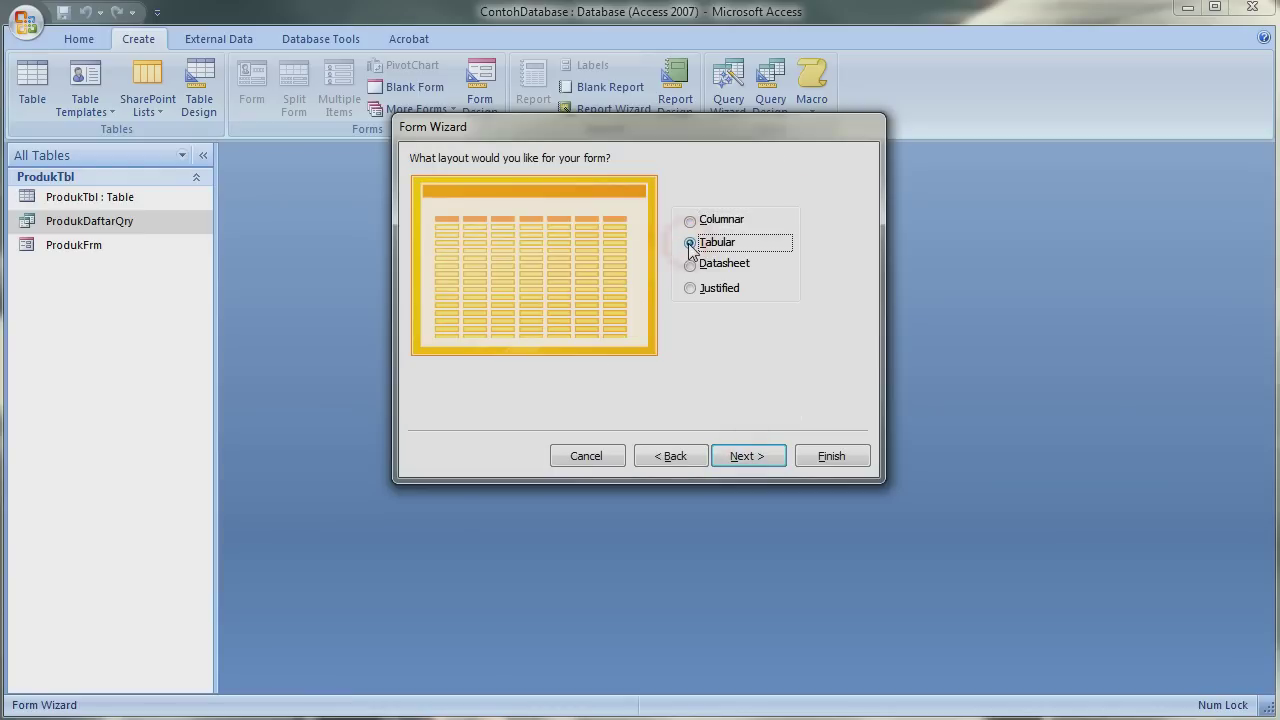
pyautogui.click(762, 459)
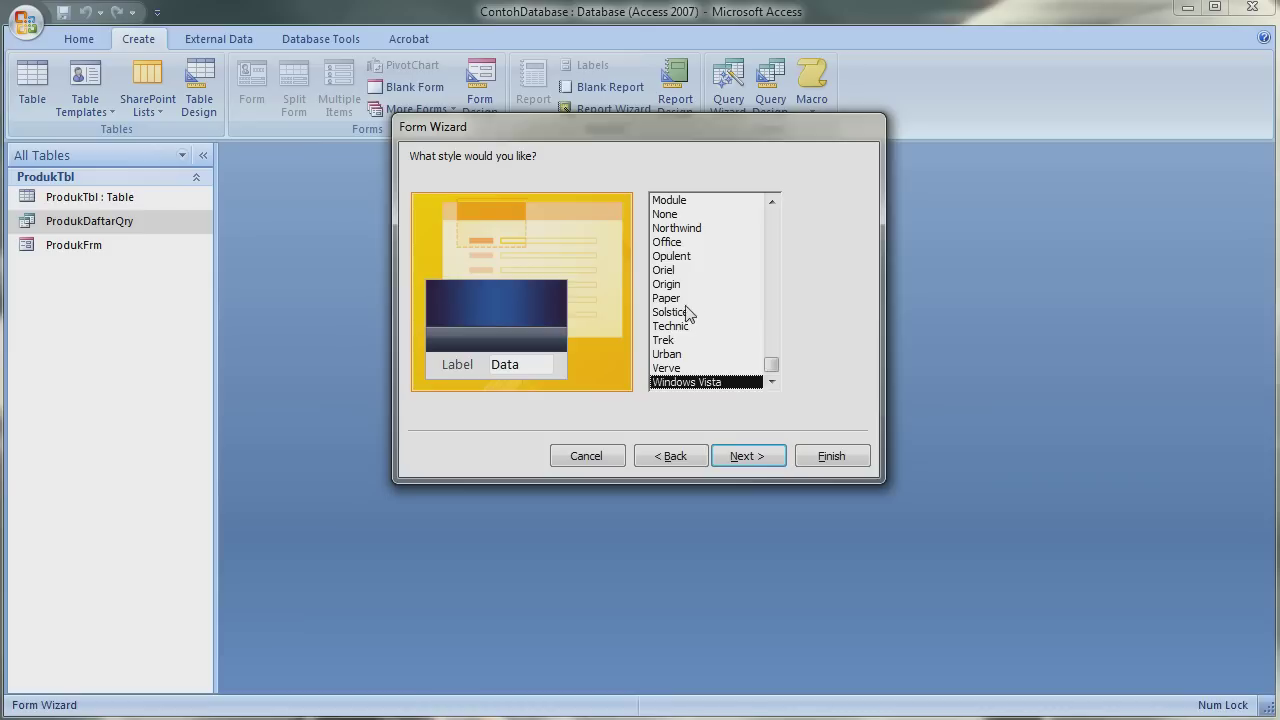
pyautogui.click(729, 462)
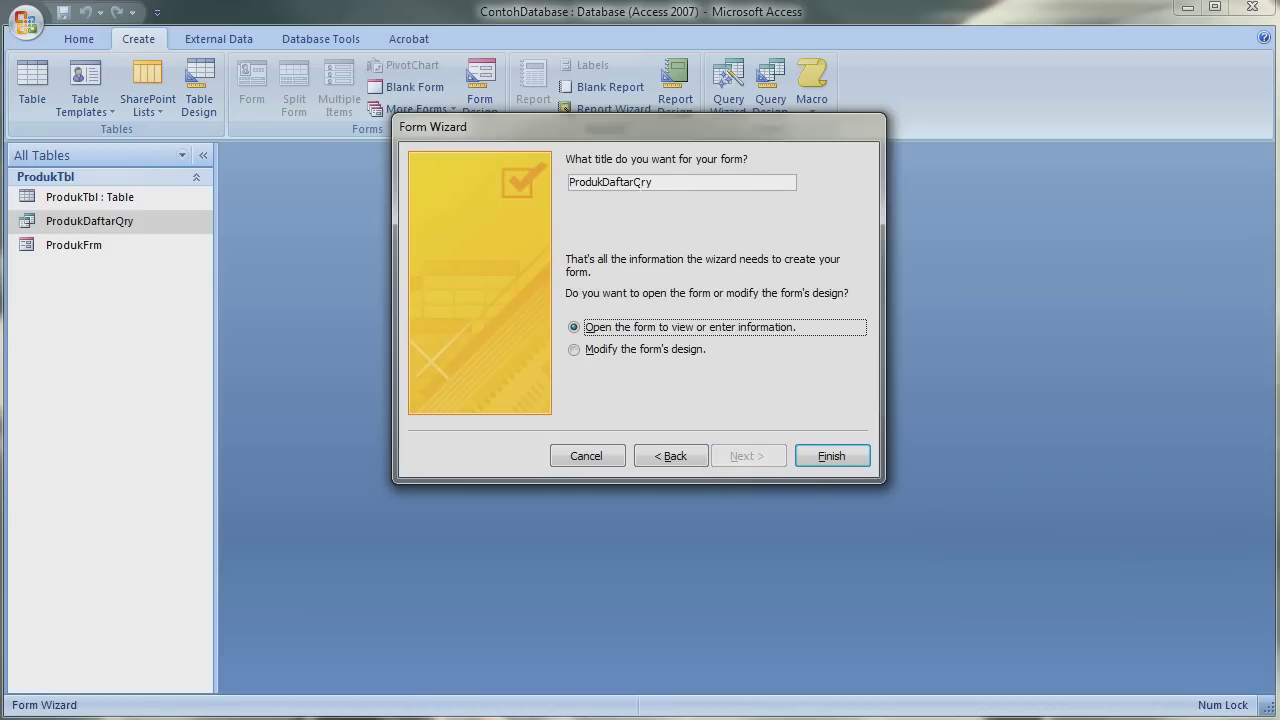
# Step: Title the form ProdukDaftarFrm and finish the wizard so that it opens for viewing
pyautogui.moveTo(636, 182); pyautogui.dragTo(655, 182)
pyautogui.write('Frm')
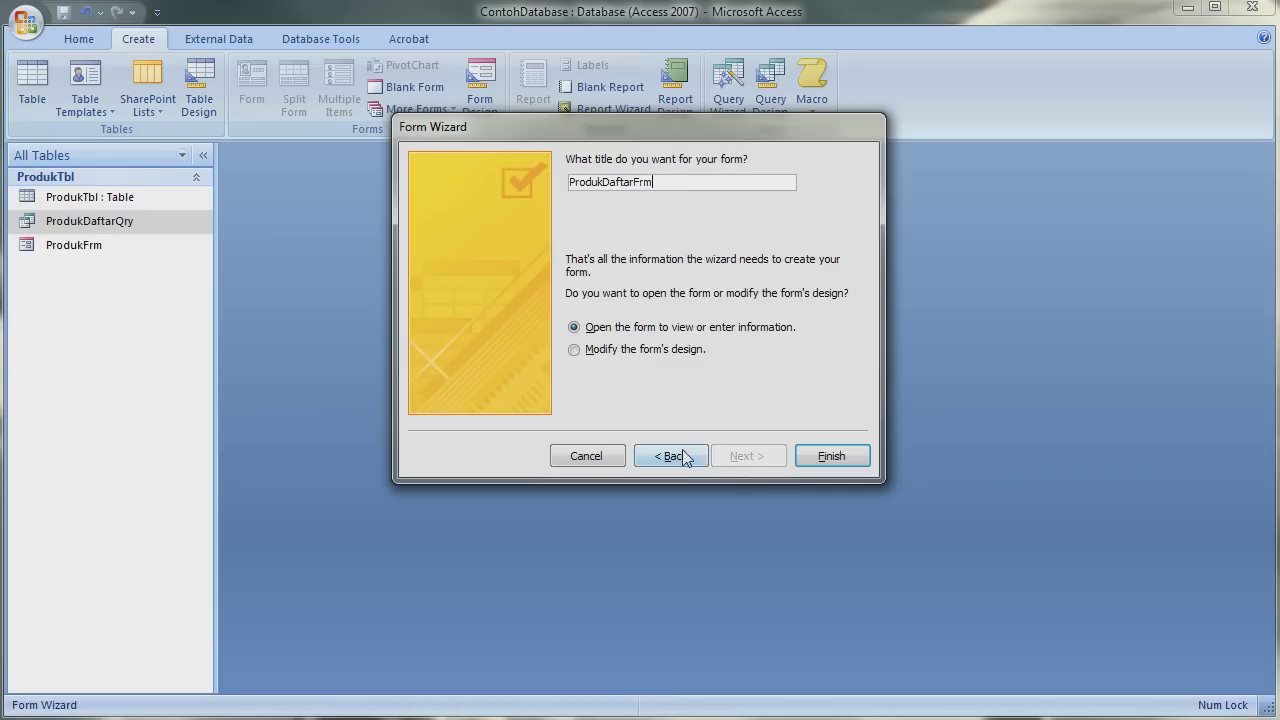
pyautogui.click(820, 457)
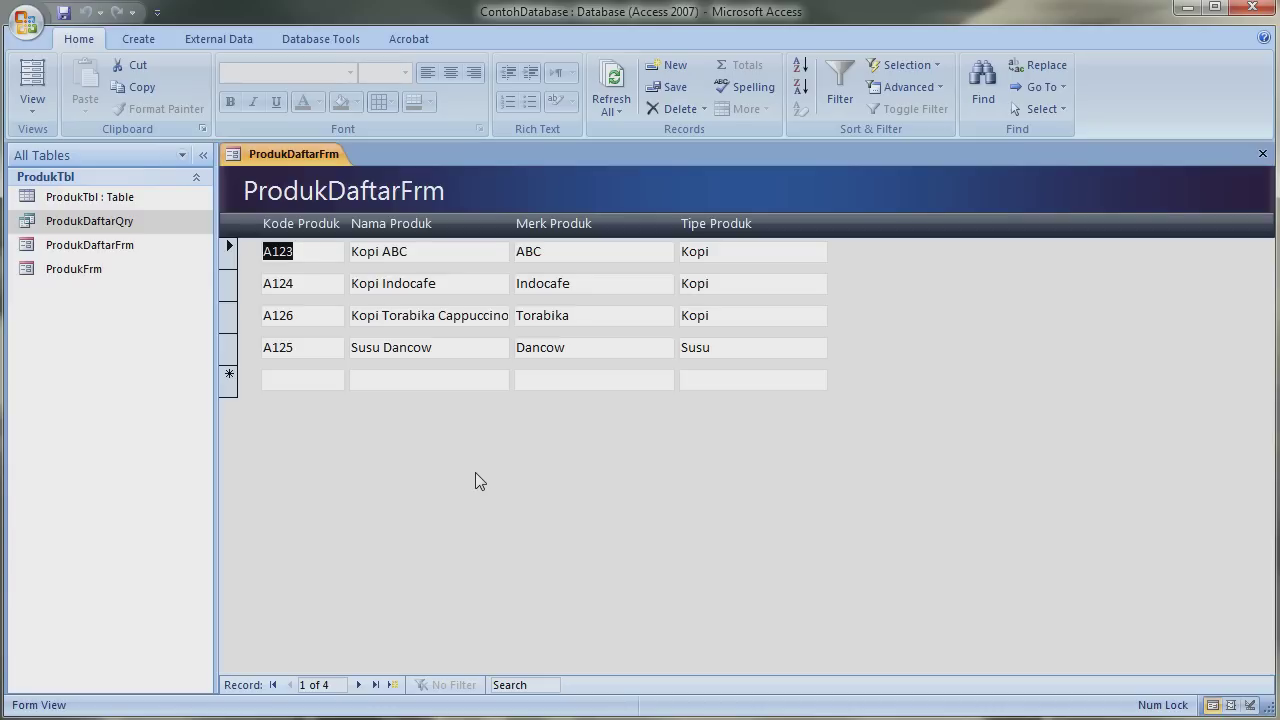
# Step: In Design View, set both Back Style and Border Style to Transparent for the four product text boxes in the Detail section
pyautogui.click(32, 100)
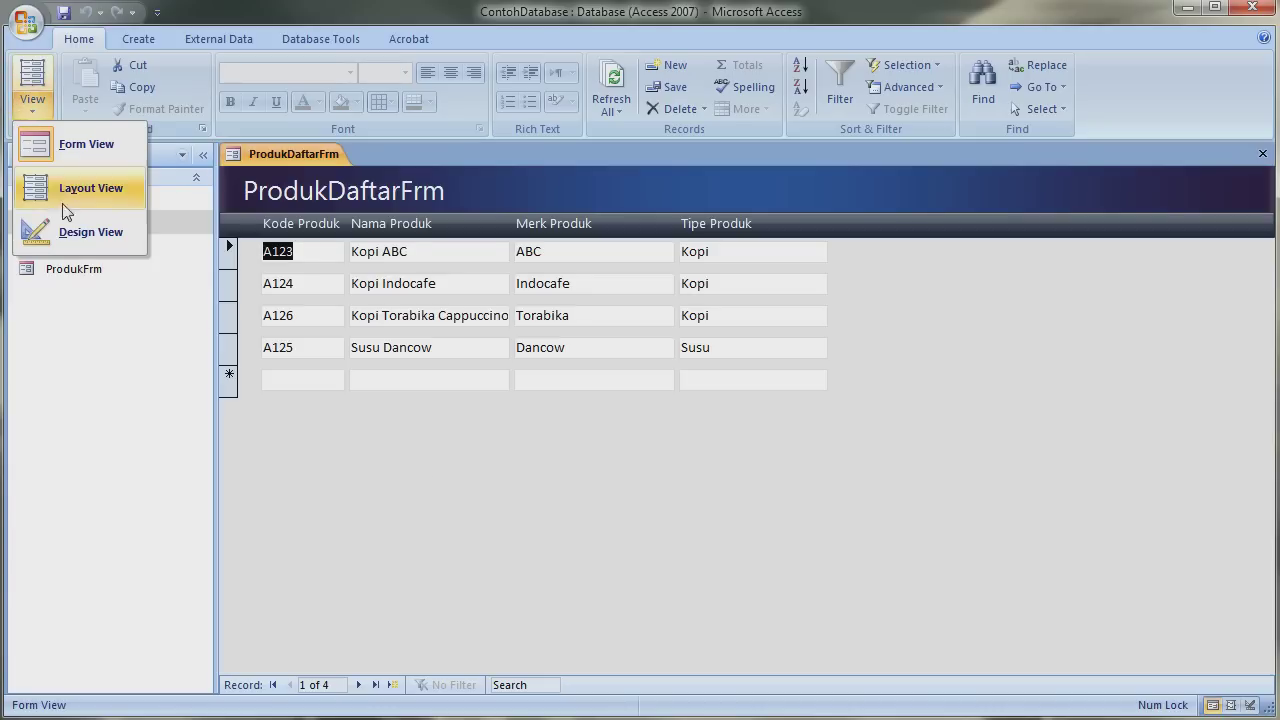
pyautogui.click(90, 232)
pyautogui.keyDown('shift'); pyautogui.click(387, 314); pyautogui.keyUp('shift')
pyautogui.keyDown('shift'); pyautogui.click(571, 310); pyautogui.keyUp('shift')
pyautogui.keyDown('shift'); pyautogui.click(737, 310); pyautogui.keyUp('shift')
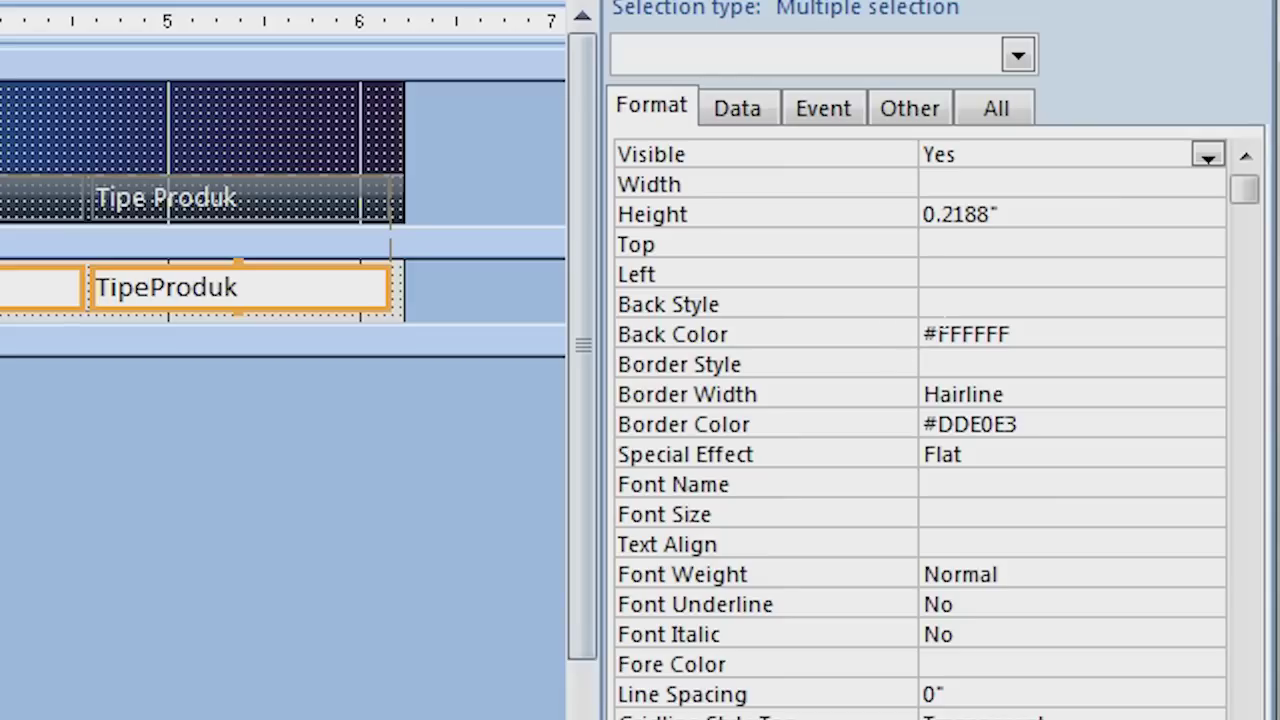
pyautogui.click(1113, 319)
pyautogui.click(1241, 319)
pyautogui.click(1021, 341)
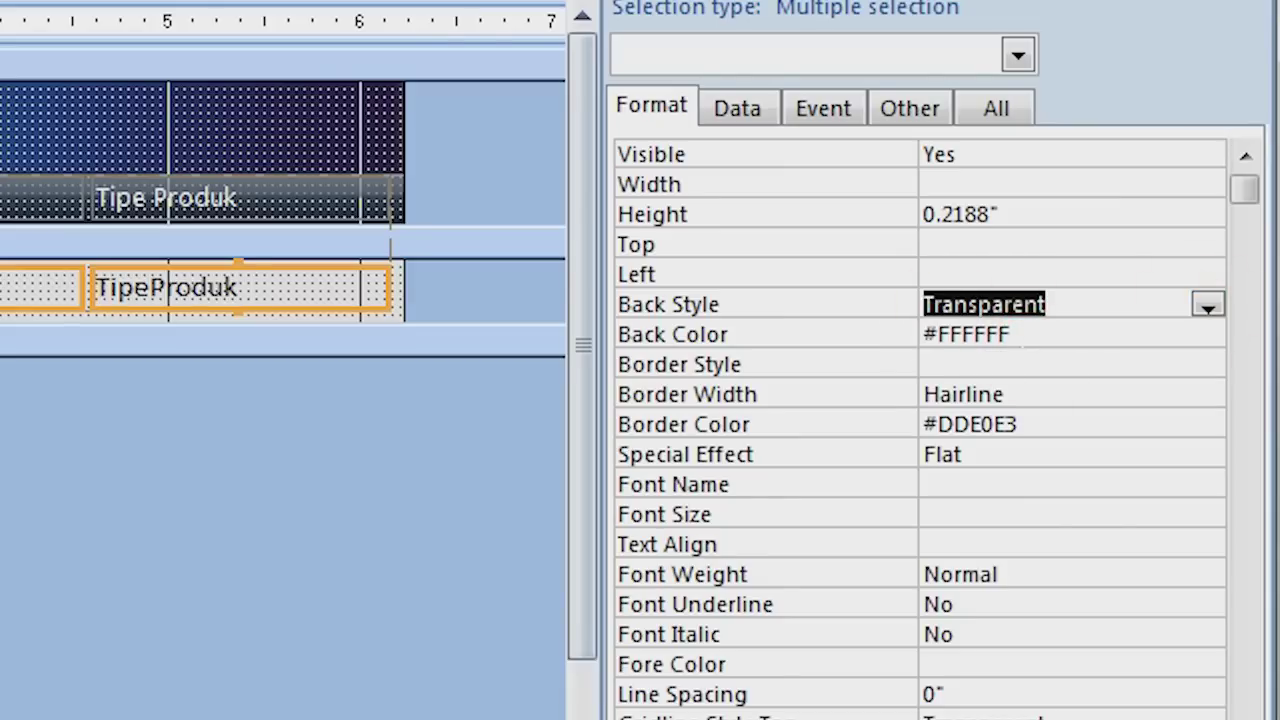
pyautogui.click(1018, 360)
pyautogui.click(1207, 364)
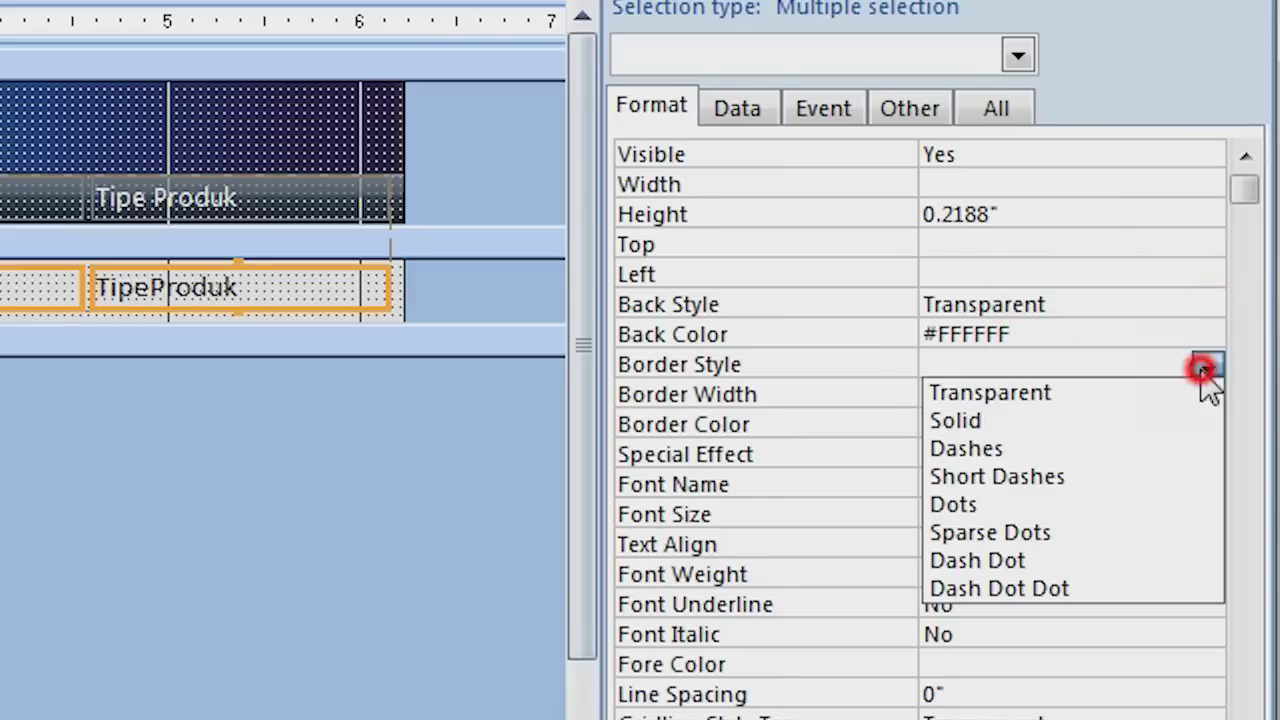
pyautogui.click(1040, 395)
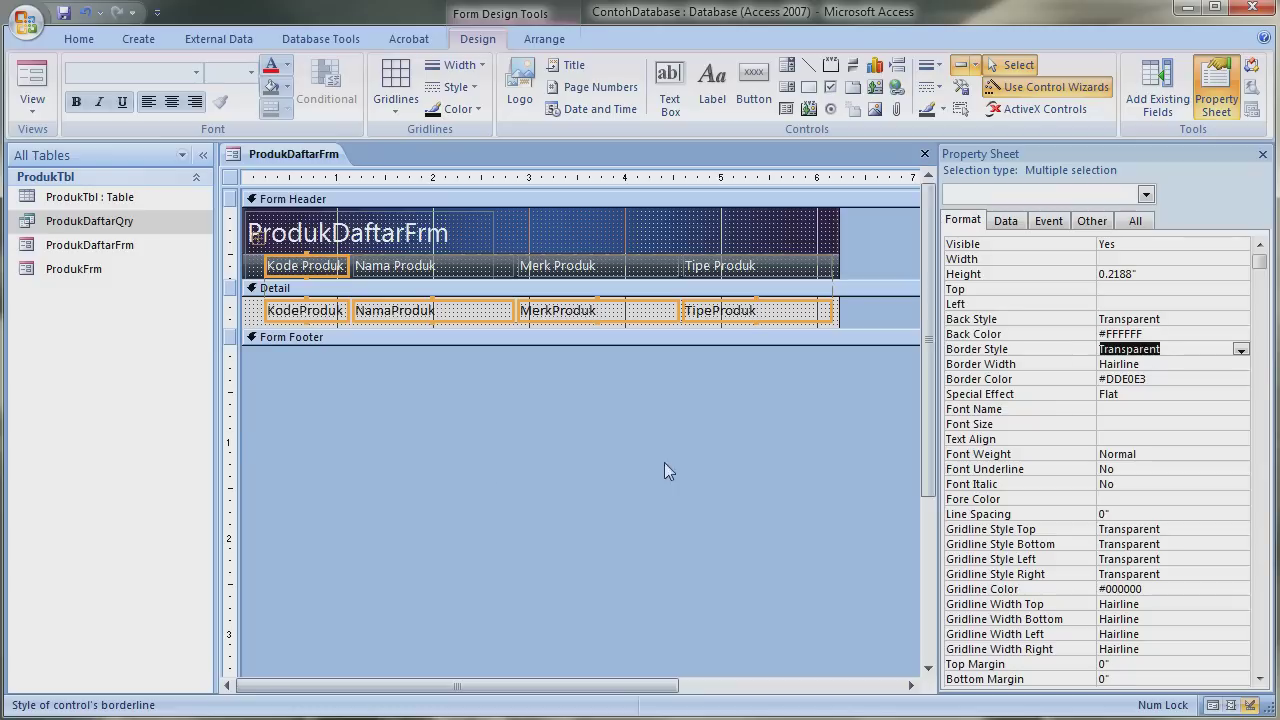
# Step: Check the product list in Form View and test whether the Nama Produk and Merk Produk fields can be entered
pyautogui.click(32, 100)
pyautogui.click(80, 150)
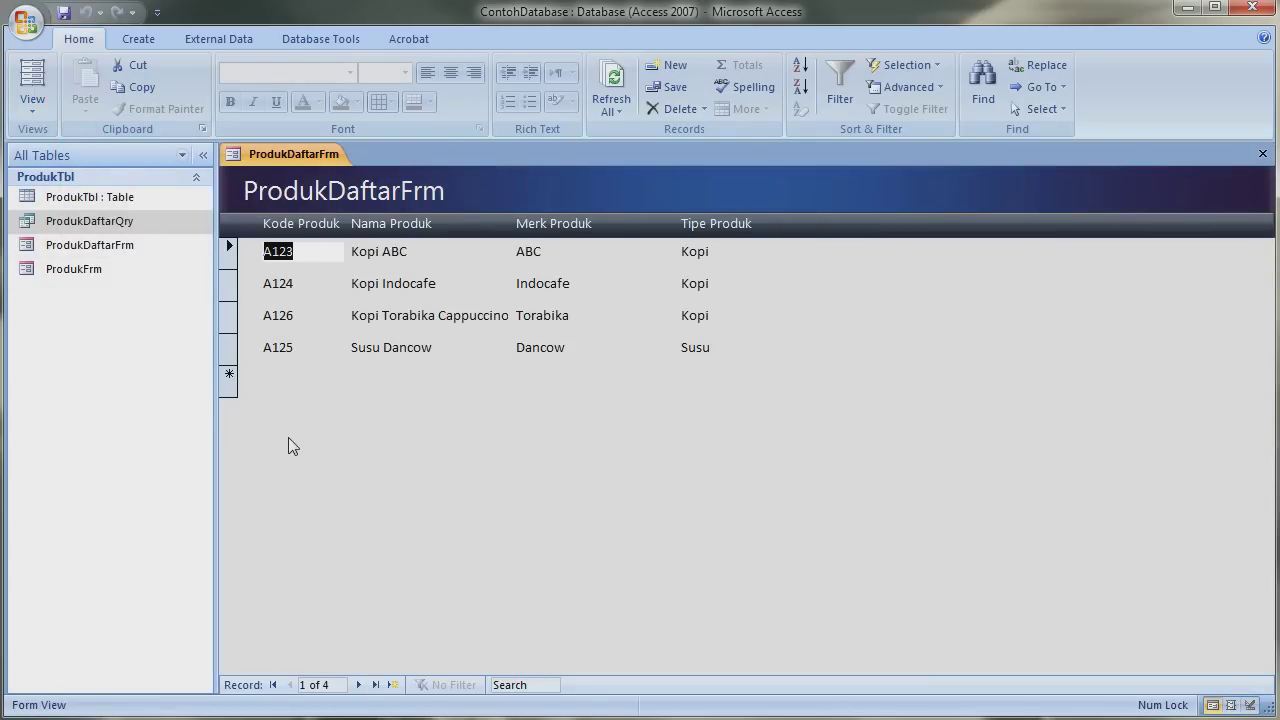
pyautogui.click(360, 251)
pyautogui.click(497, 256)
pyautogui.click(515, 253)
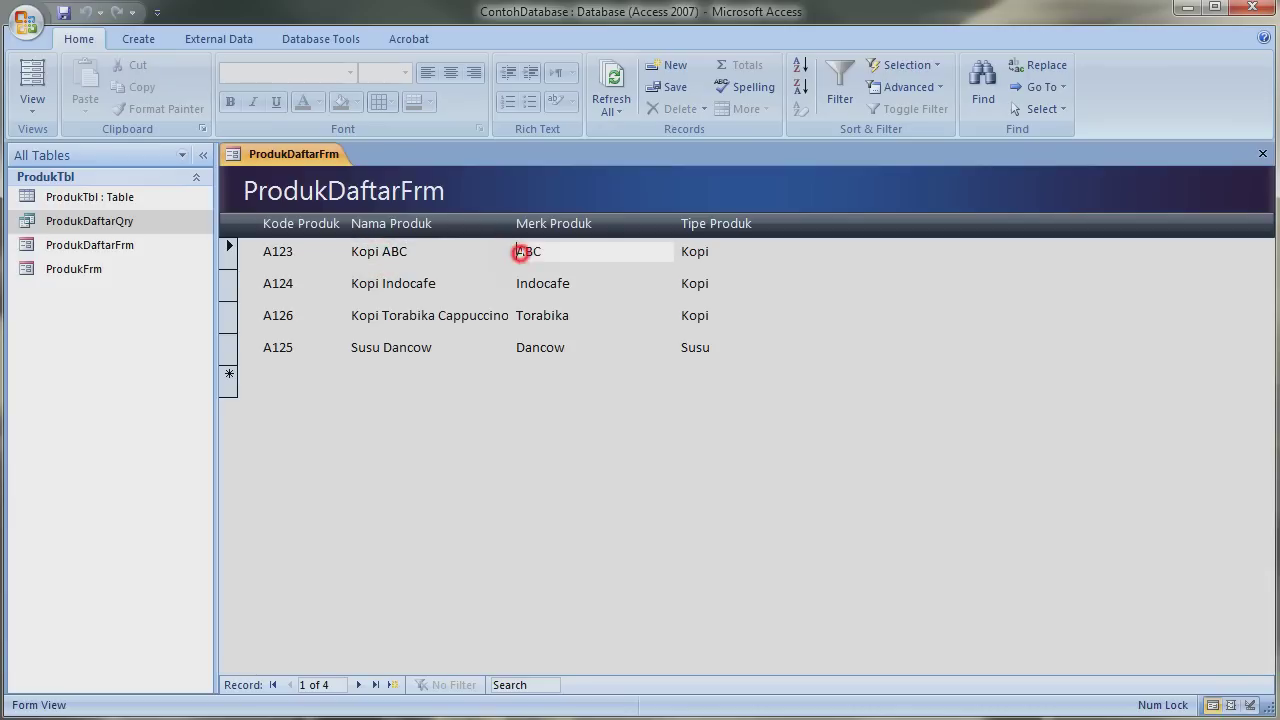
# Step: Back in Design View, set Enabled to No for the KodeProduk, NamaProduk, MerkProduk and TipeProduk text boxes in the Detail section
pyautogui.click(46, 104)
pyautogui.click(80, 231)
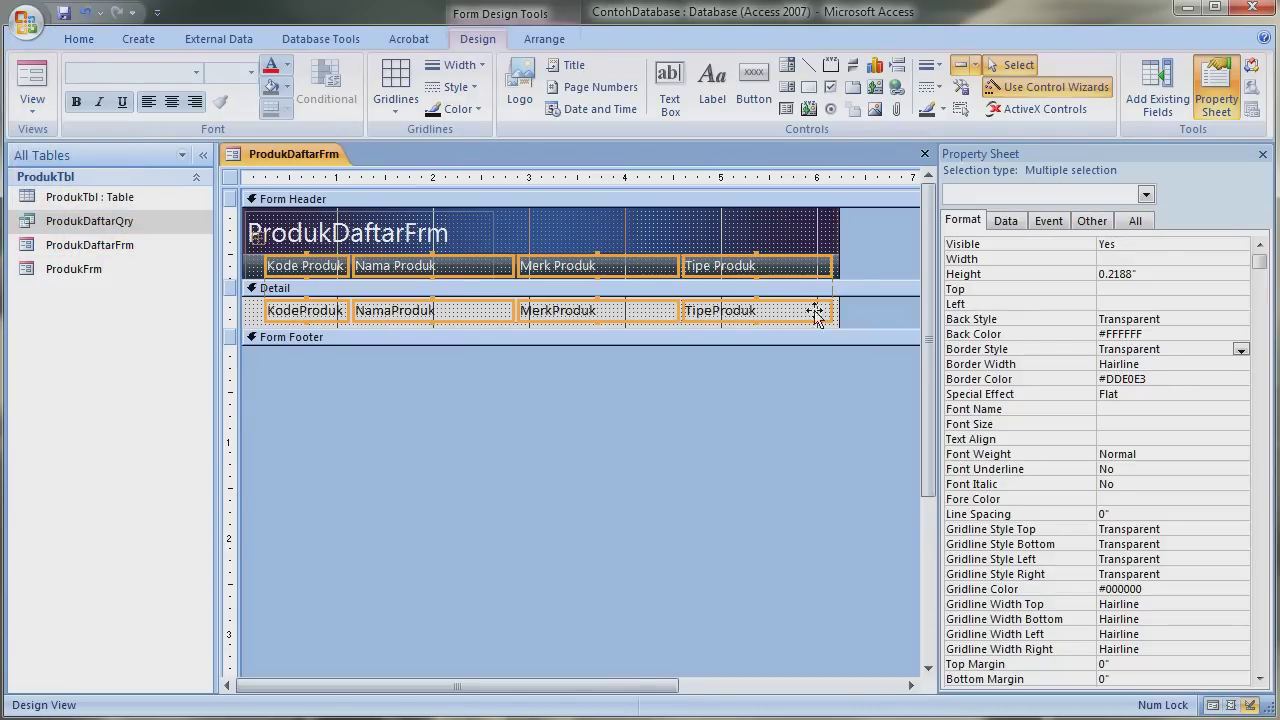
pyautogui.click(1006, 220)
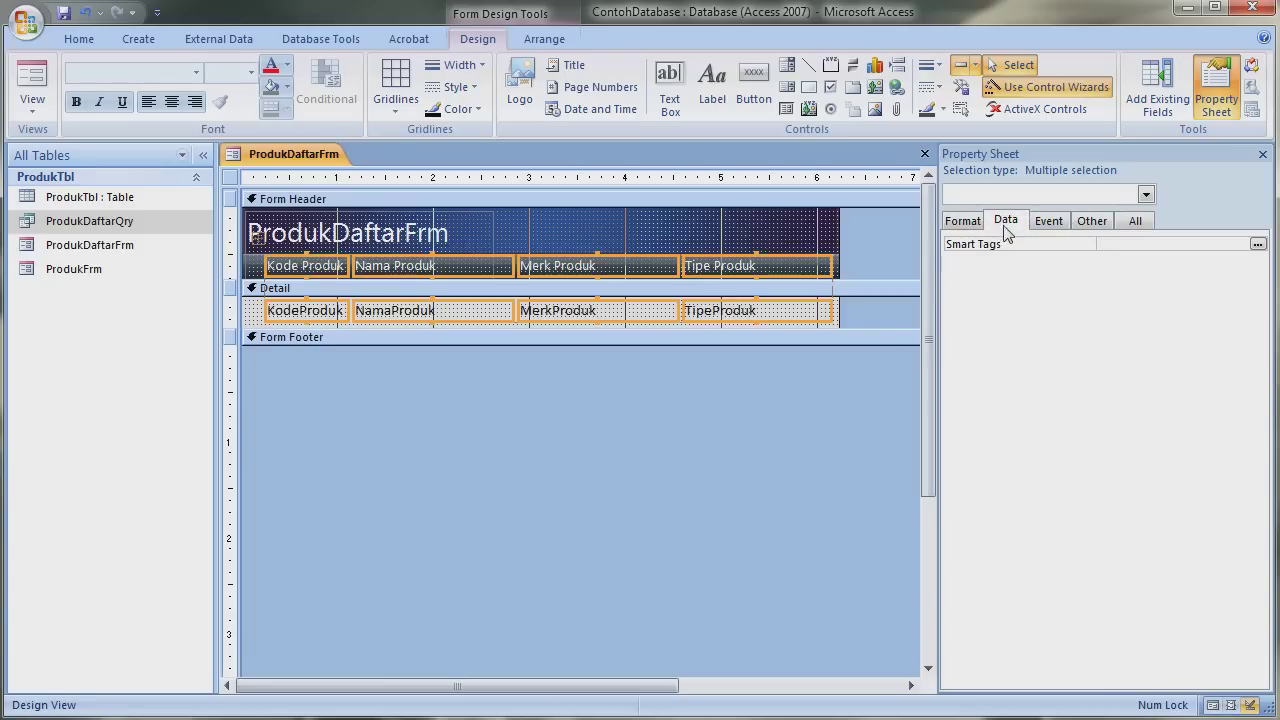
pyautogui.click(627, 415)
pyautogui.click(292, 311)
pyautogui.keyDown('shift'); pyautogui.click(400, 311); pyautogui.keyUp('shift')
pyautogui.keyDown('shift'); pyautogui.click(556, 309); pyautogui.keyUp('shift')
pyautogui.keyDown('shift'); pyautogui.click(700, 311); pyautogui.keyUp('shift')
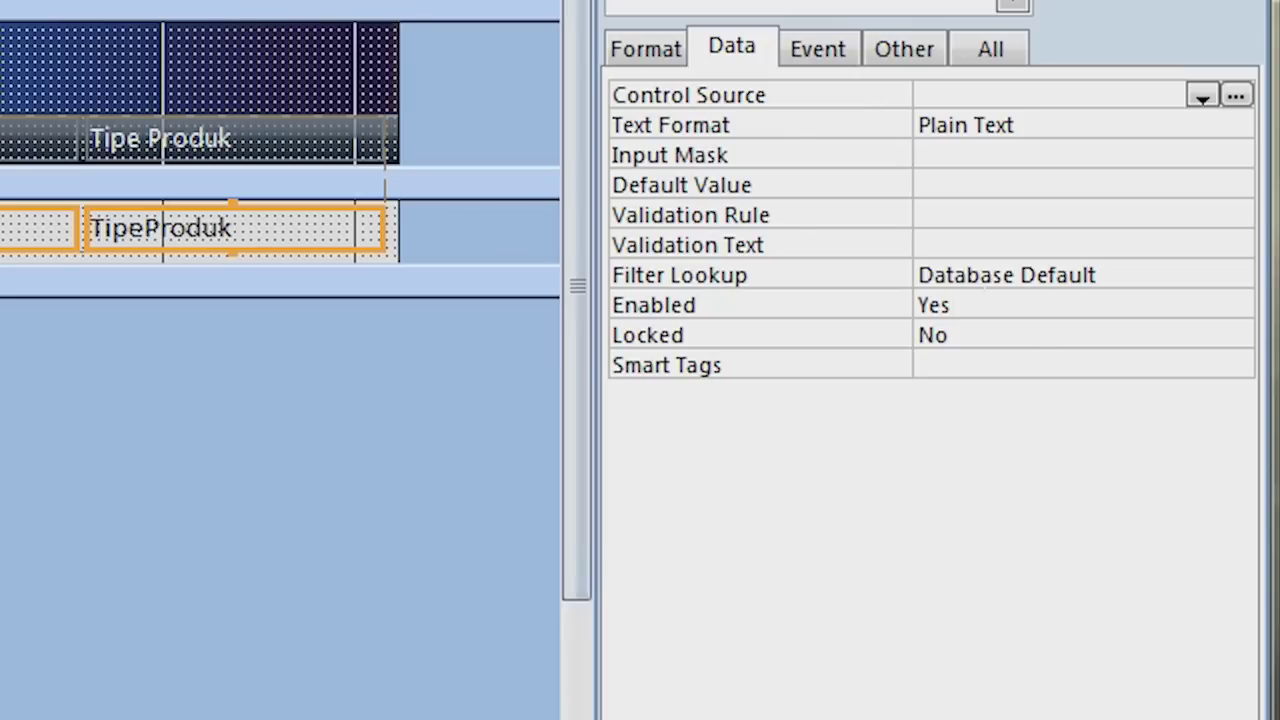
pyautogui.click(1130, 349)
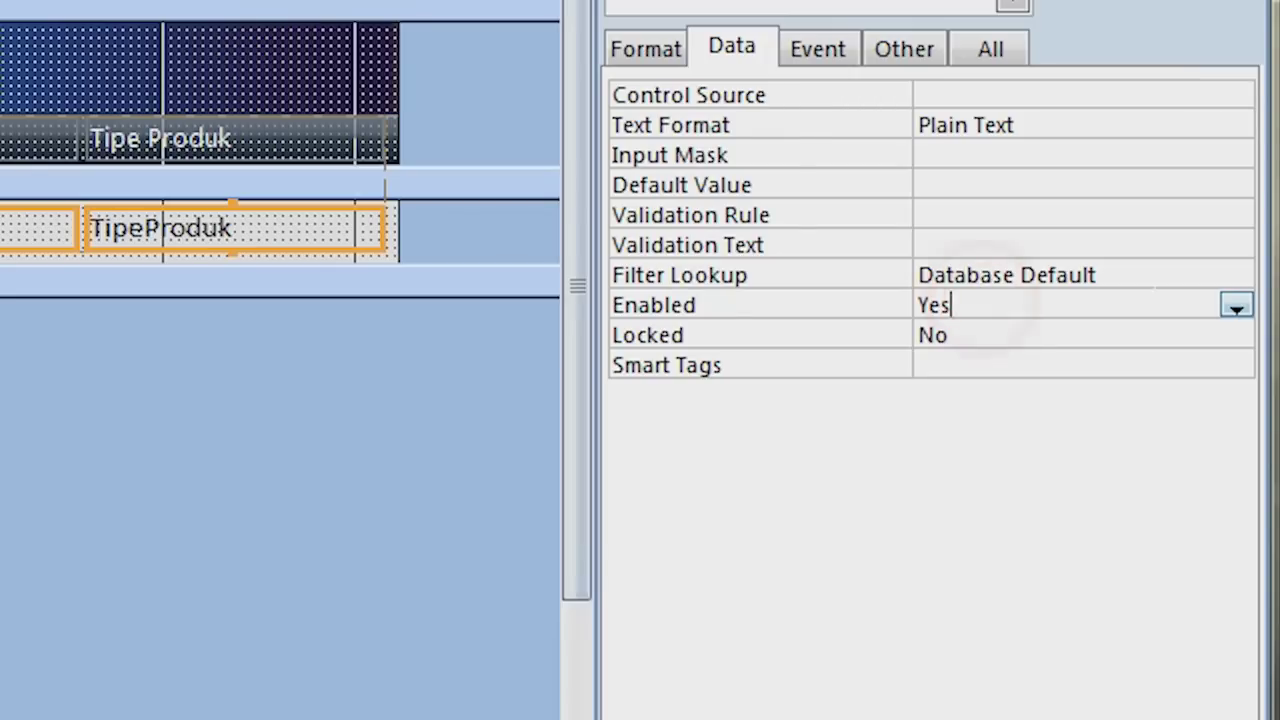
pyautogui.click(1257, 350)
pyautogui.click(974, 366)
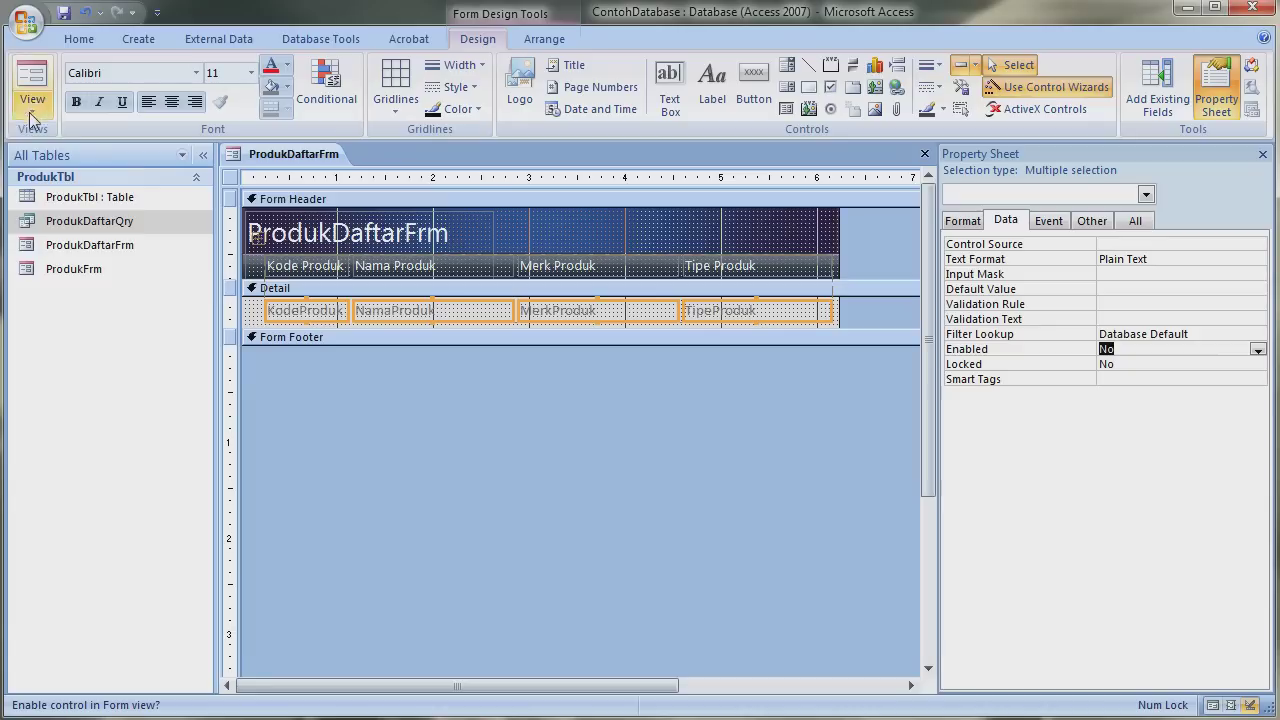
# Step: Return to Form View and test whether the product fields in several records still accept the cursor
pyautogui.click(32, 100)
pyautogui.click(46, 150)
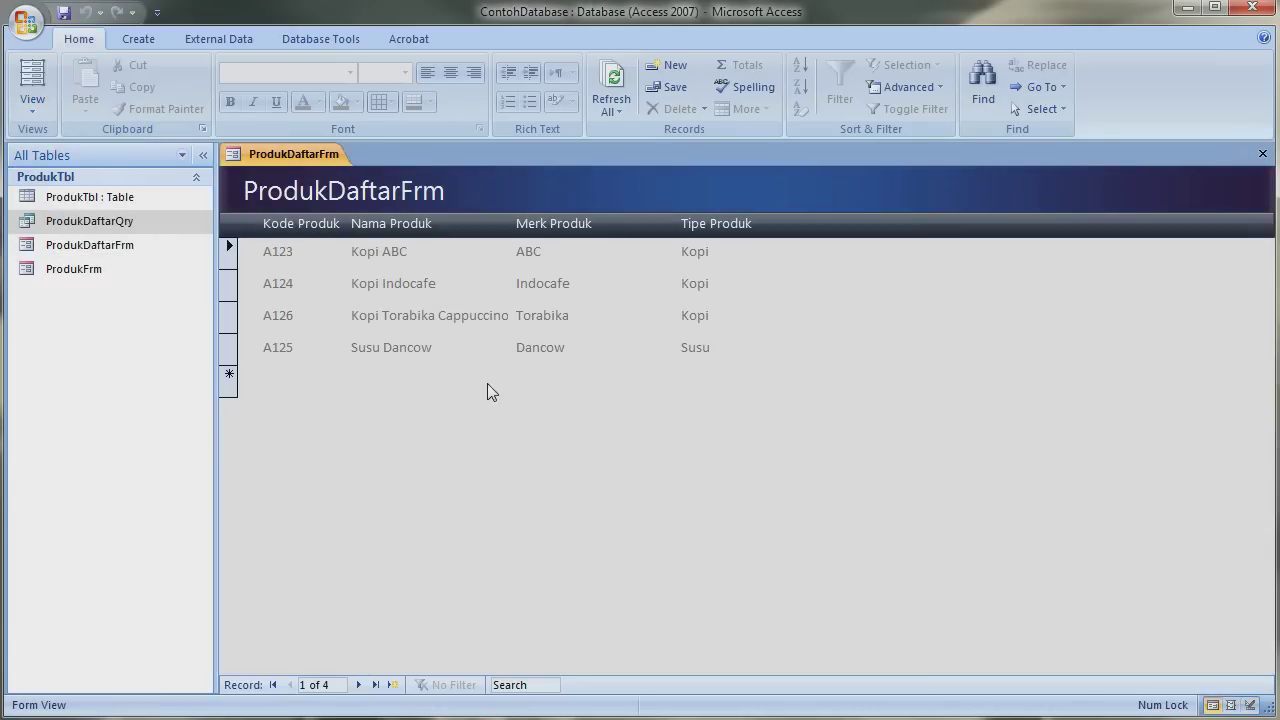
pyautogui.click(366, 309)
pyautogui.click(389, 317)
pyautogui.click(510, 308)
pyautogui.click(519, 268)
# Step: In Design View, select the whole form in the property sheet and set its Navigation Buttons property to No
pyautogui.click(32, 100)
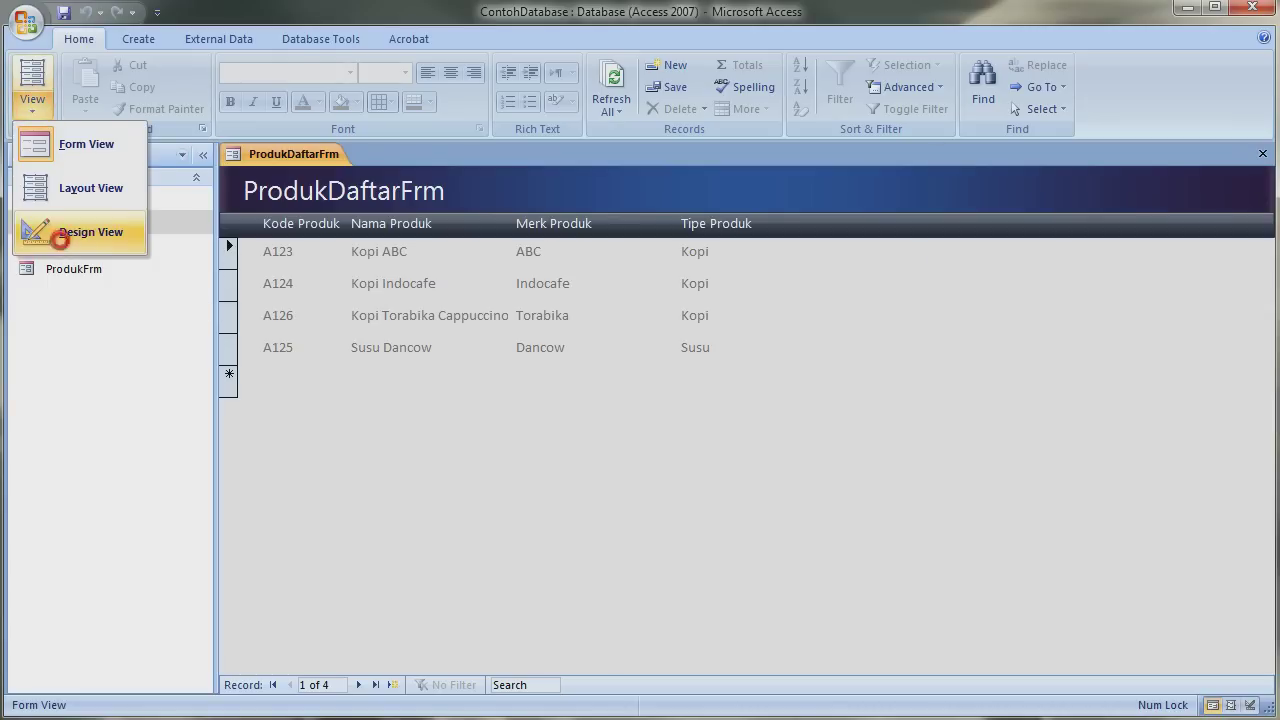
pyautogui.click(70, 232)
pyautogui.click(968, 221)
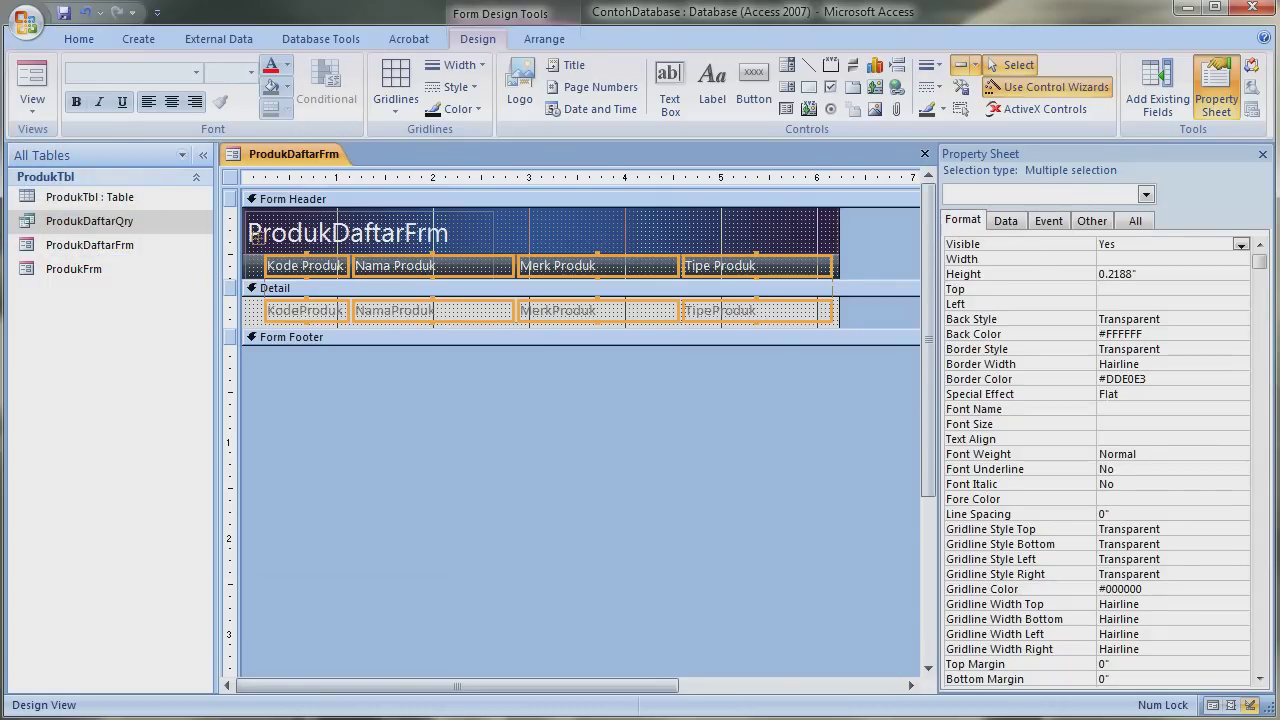
pyautogui.click(695, 437)
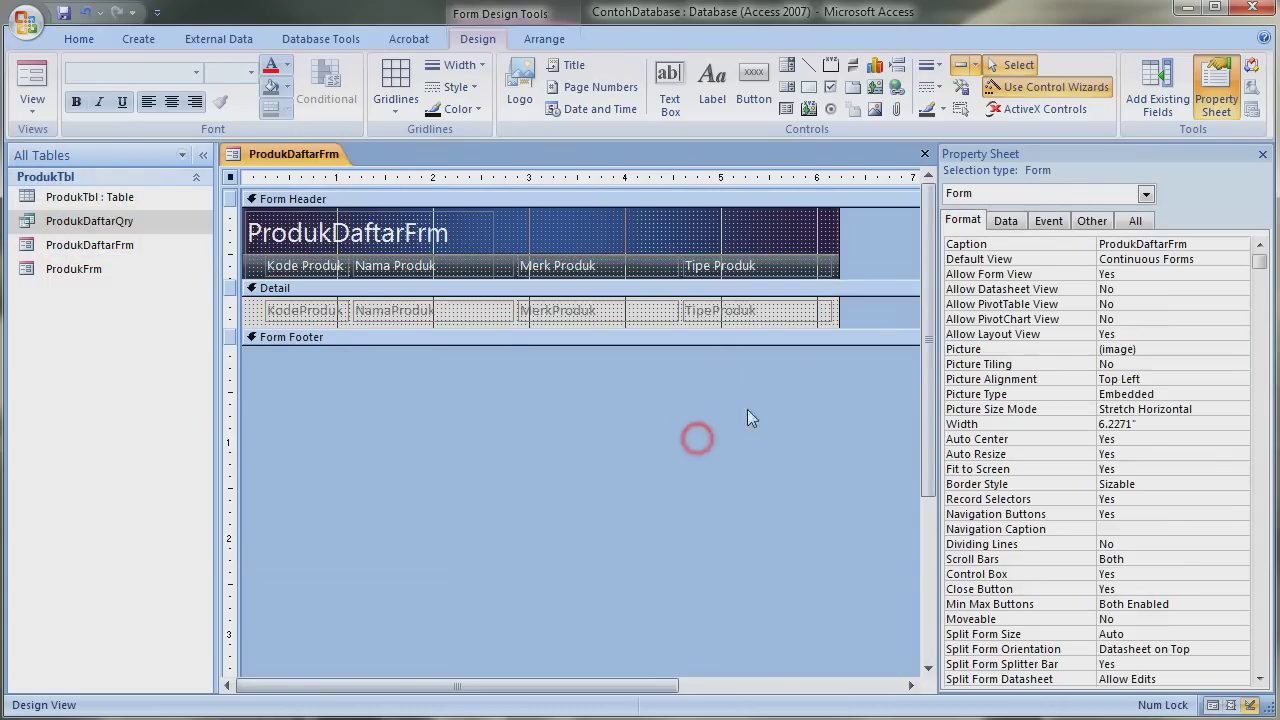
pyautogui.click(960, 195)
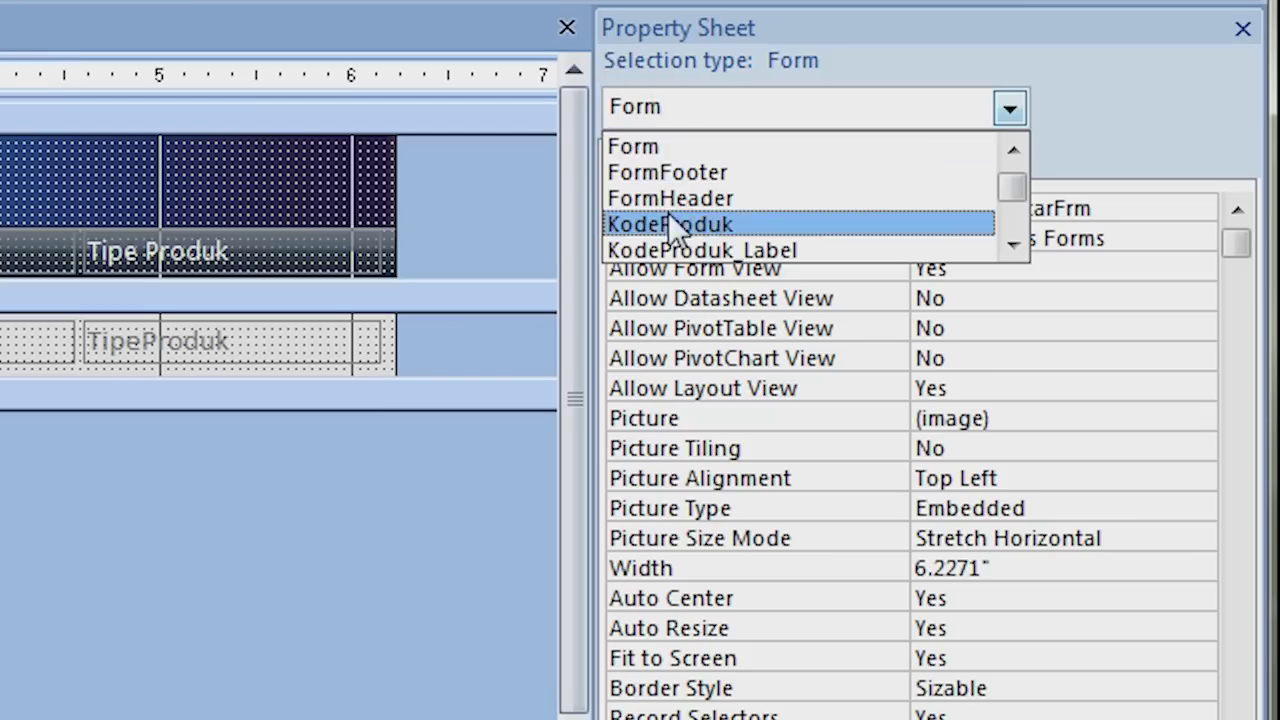
pyautogui.scroll(-2, 706, 222)
pyautogui.scroll(3, 706, 222)
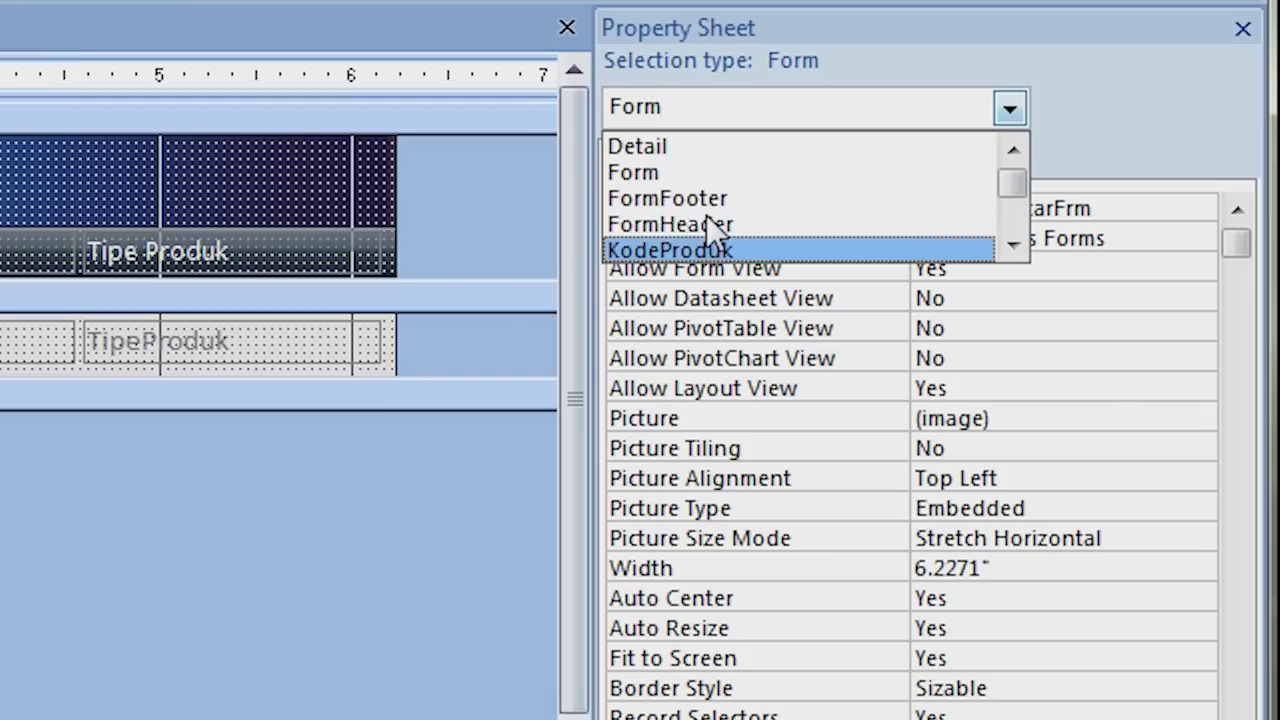
pyautogui.click(688, 175)
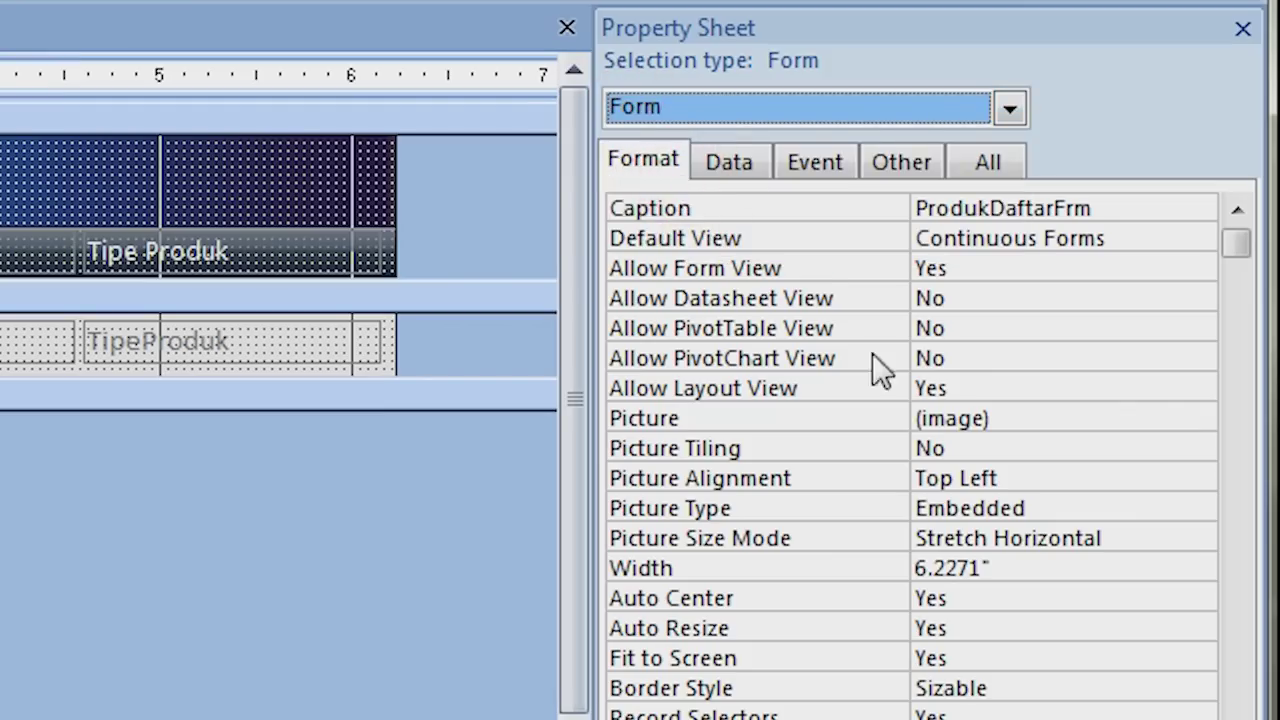
pyautogui.click(943, 719)
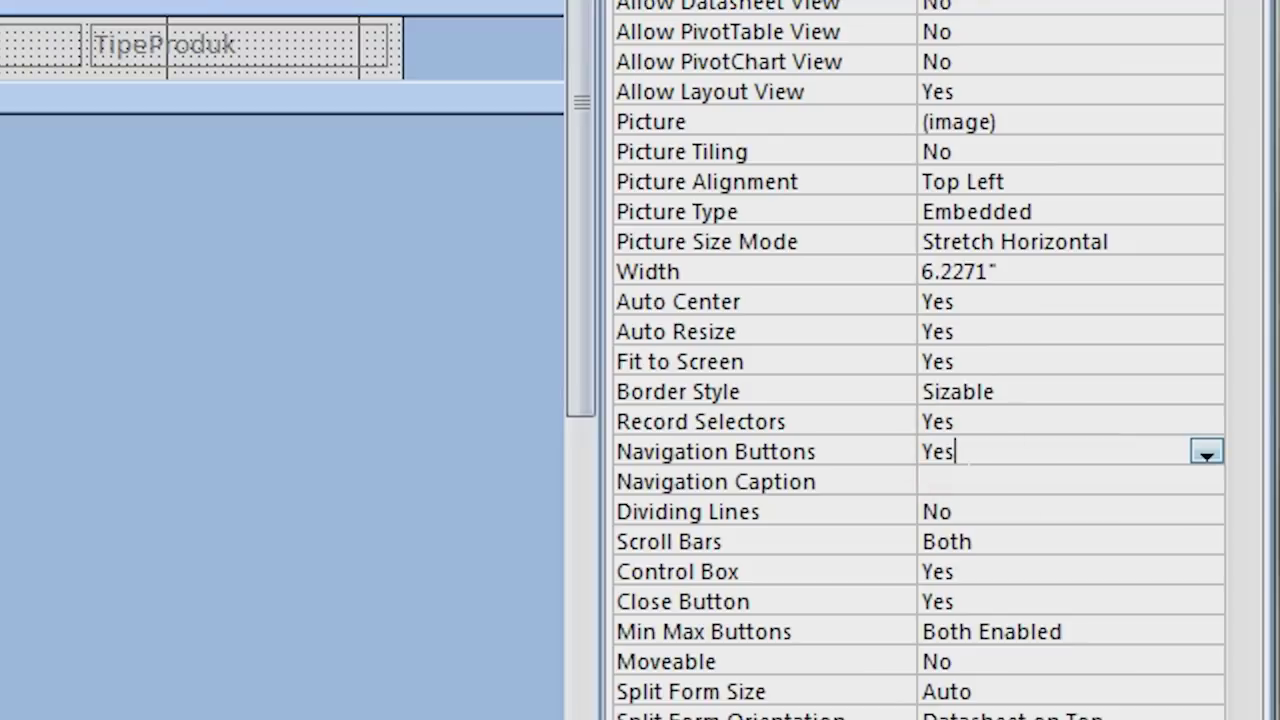
pyautogui.click(1206, 453)
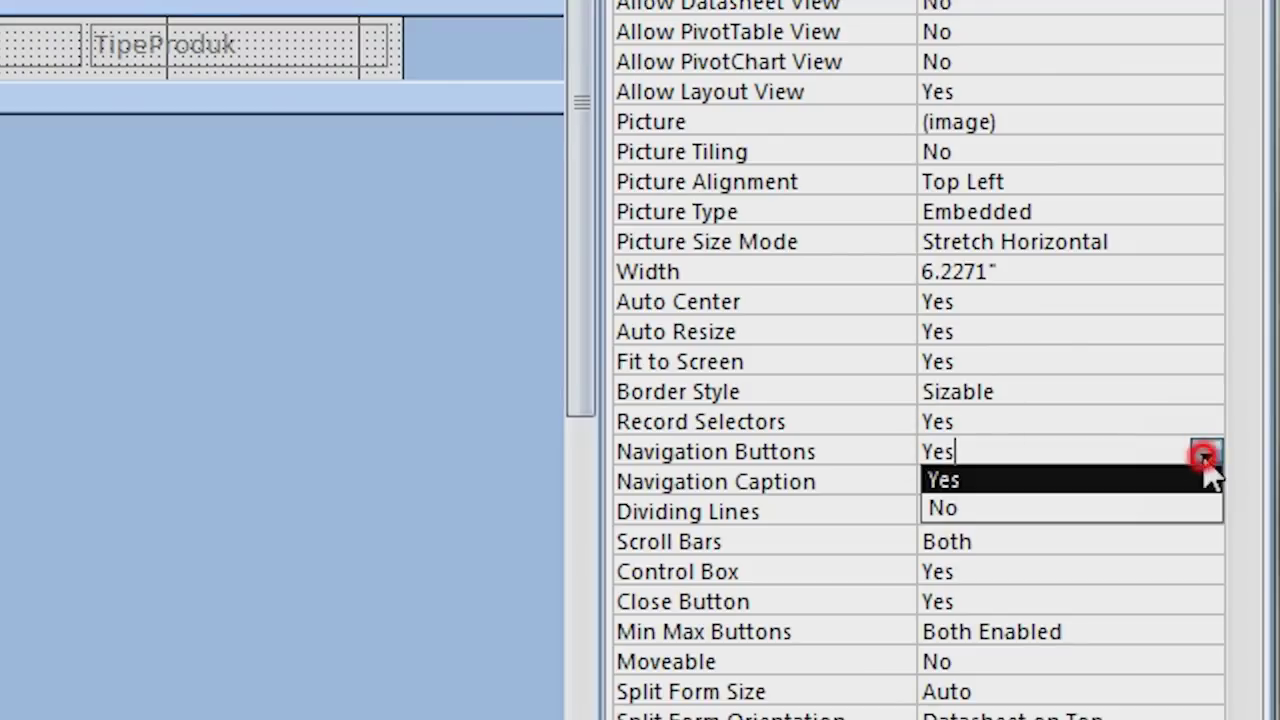
pyautogui.click(1070, 509)
# Step: Set the form's Record Selectors property to No
pyautogui.click(1037, 428)
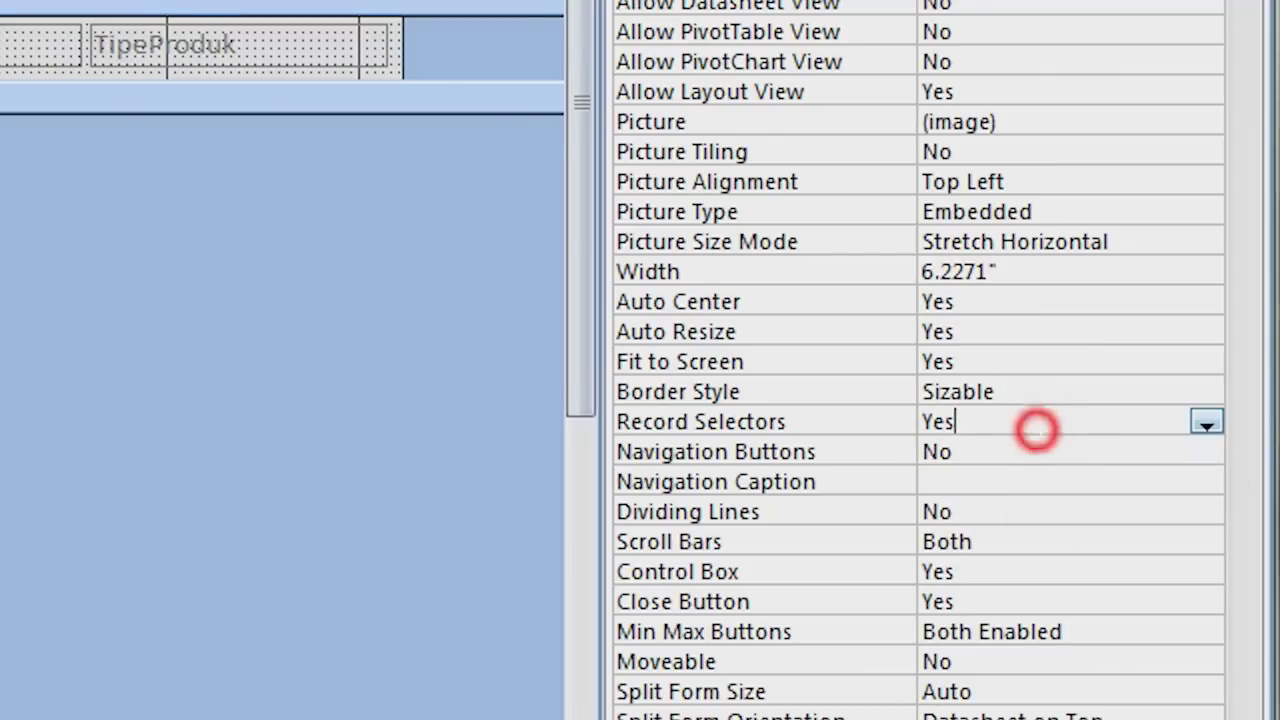
pyautogui.click(1206, 423)
pyautogui.click(1105, 489)
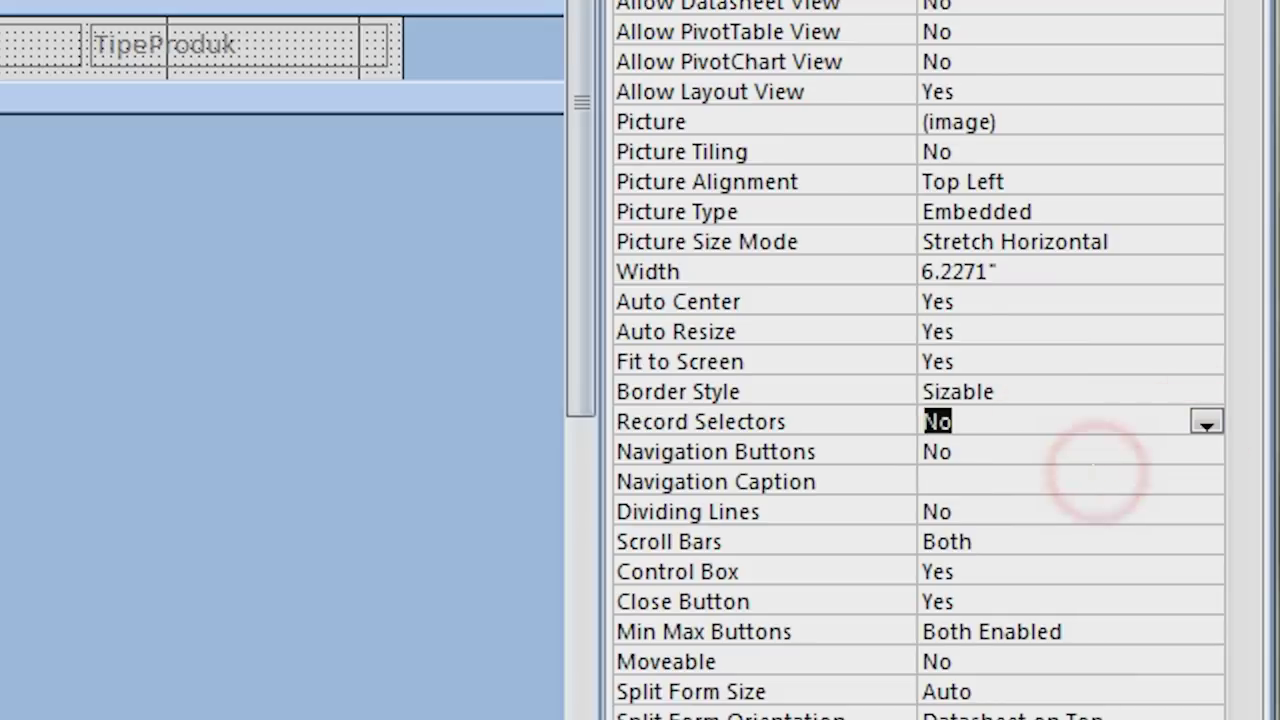
# Step: Check the ProdukDaftarFrm layout in Form View and return to Design View
pyautogui.click(32, 100)
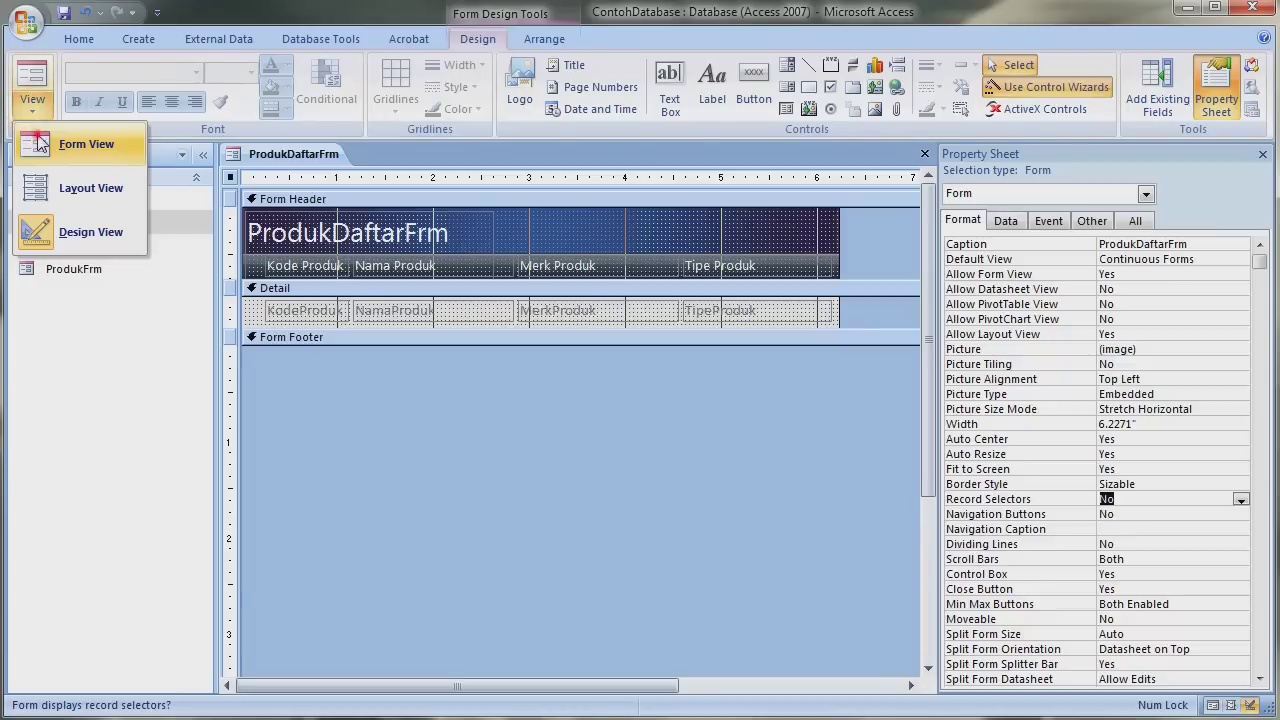
pyautogui.click(86, 144)
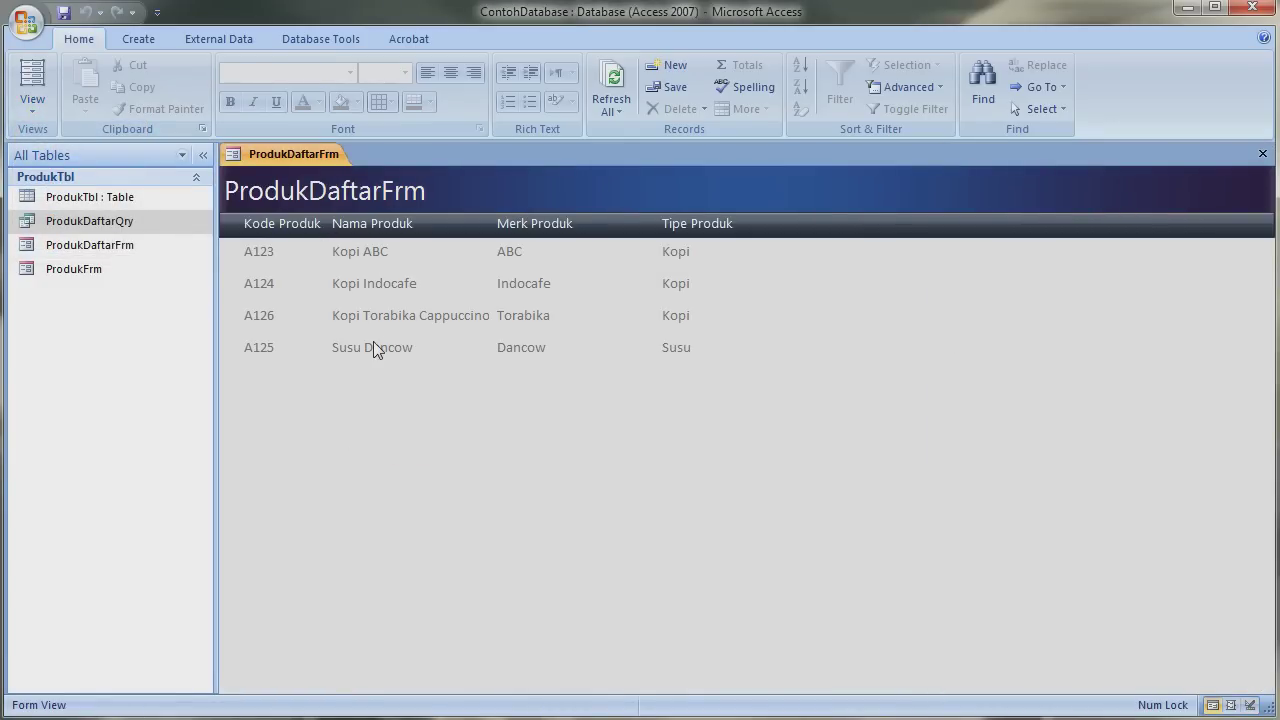
pyautogui.click(32, 100)
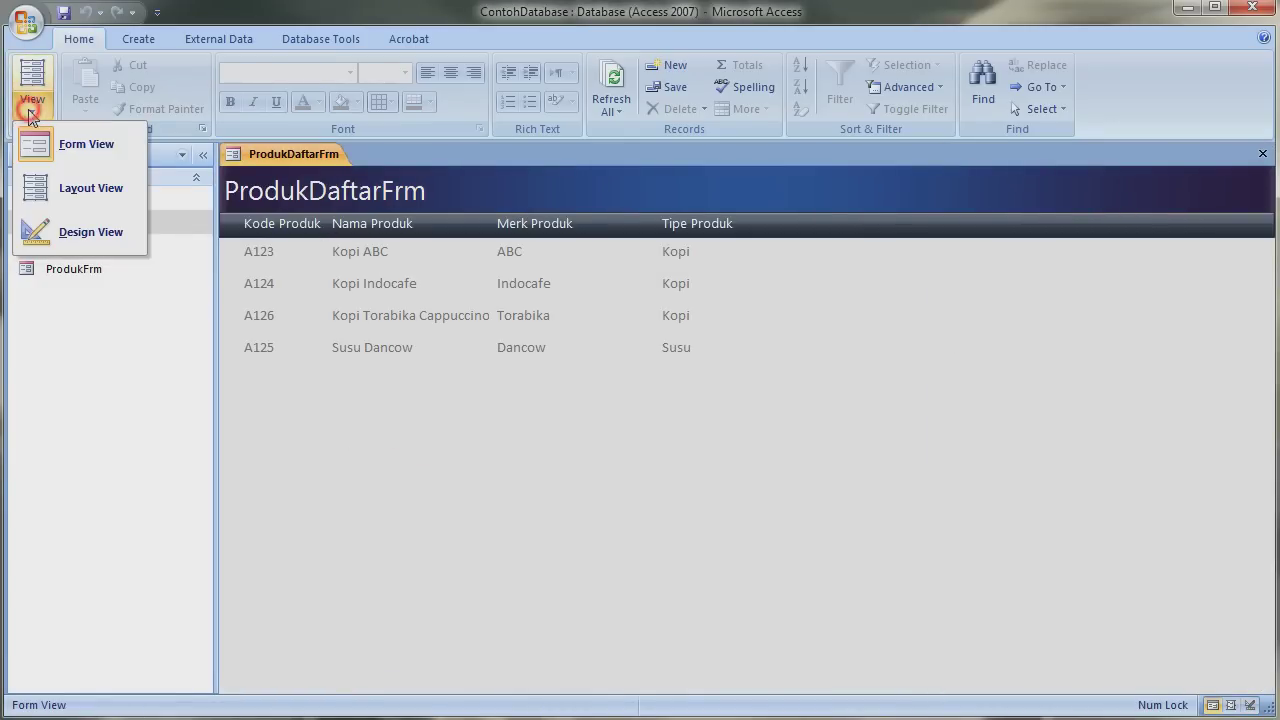
pyautogui.click(45, 232)
# Step: Widen the title label in the Form Header to about 4.3" and change its text to "Daftar Produk"
pyautogui.click(321, 232)
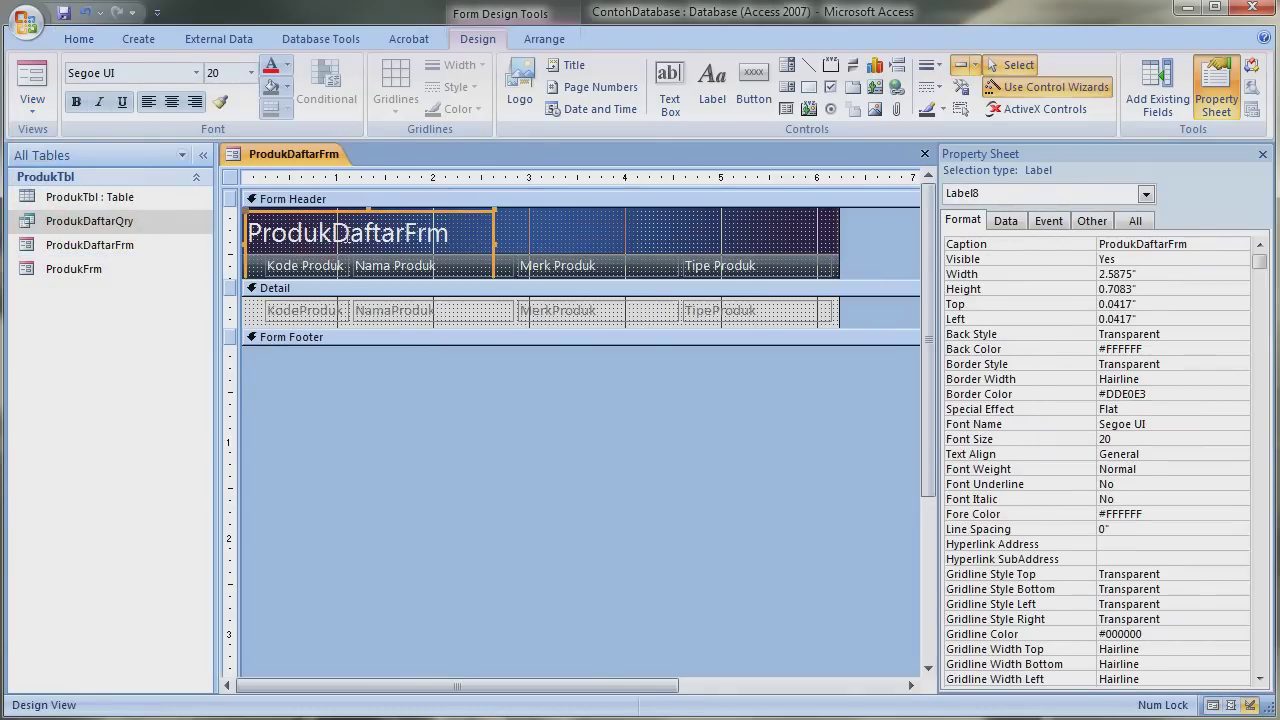
pyautogui.moveTo(496, 236); pyautogui.dragTo(656, 234)
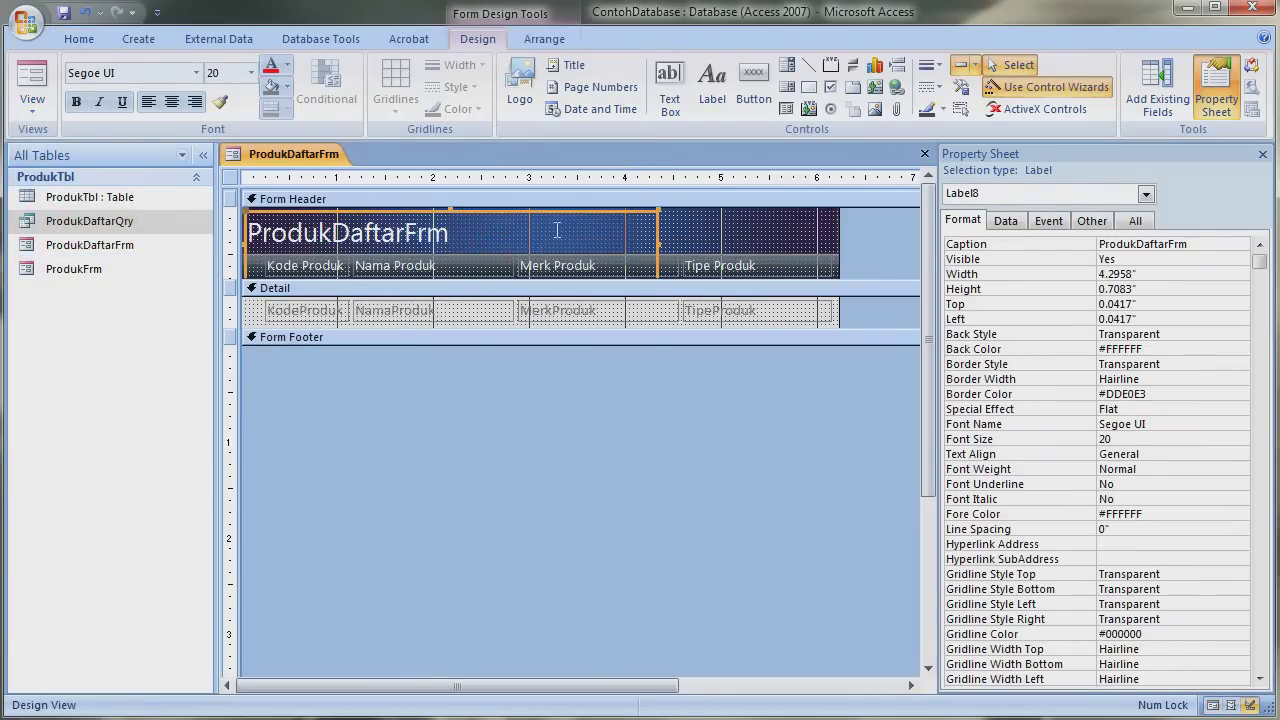
pyautogui.click(488, 232)
pyautogui.doubleClick(488, 232)
pyautogui.write('Da')
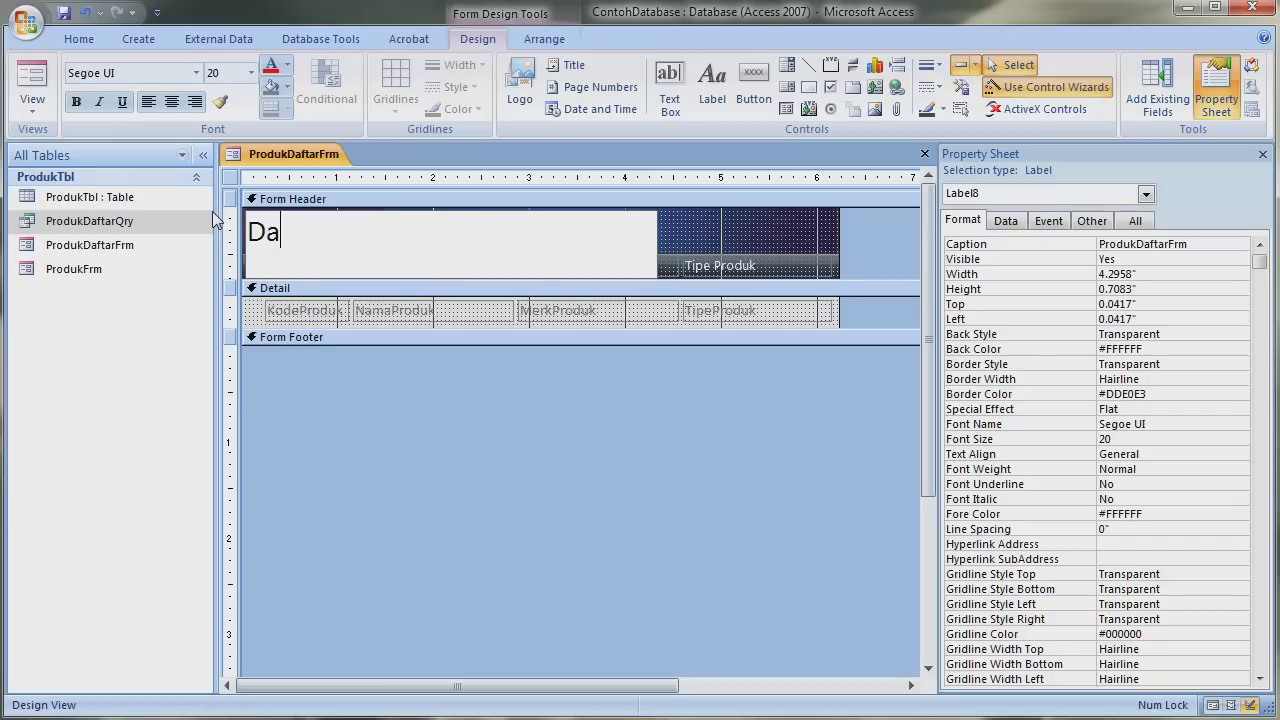
pyautogui.write('ftar Produk')
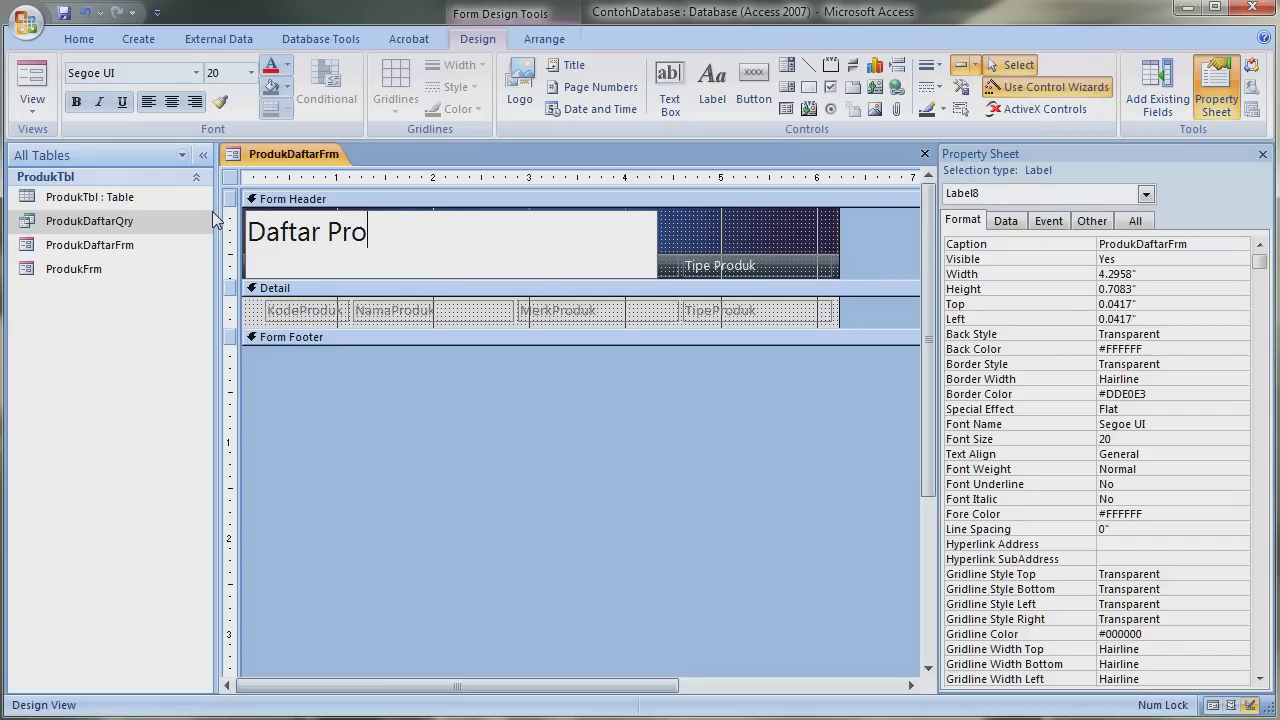
pyautogui.click(449, 392)
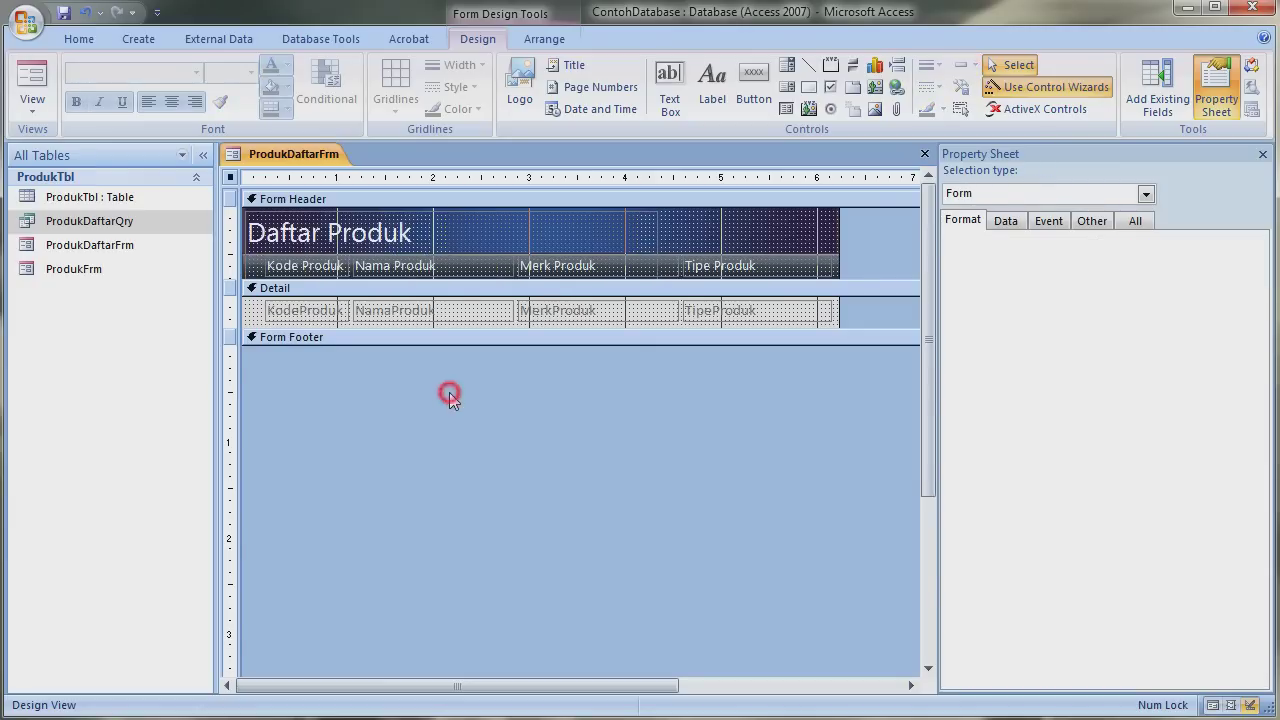